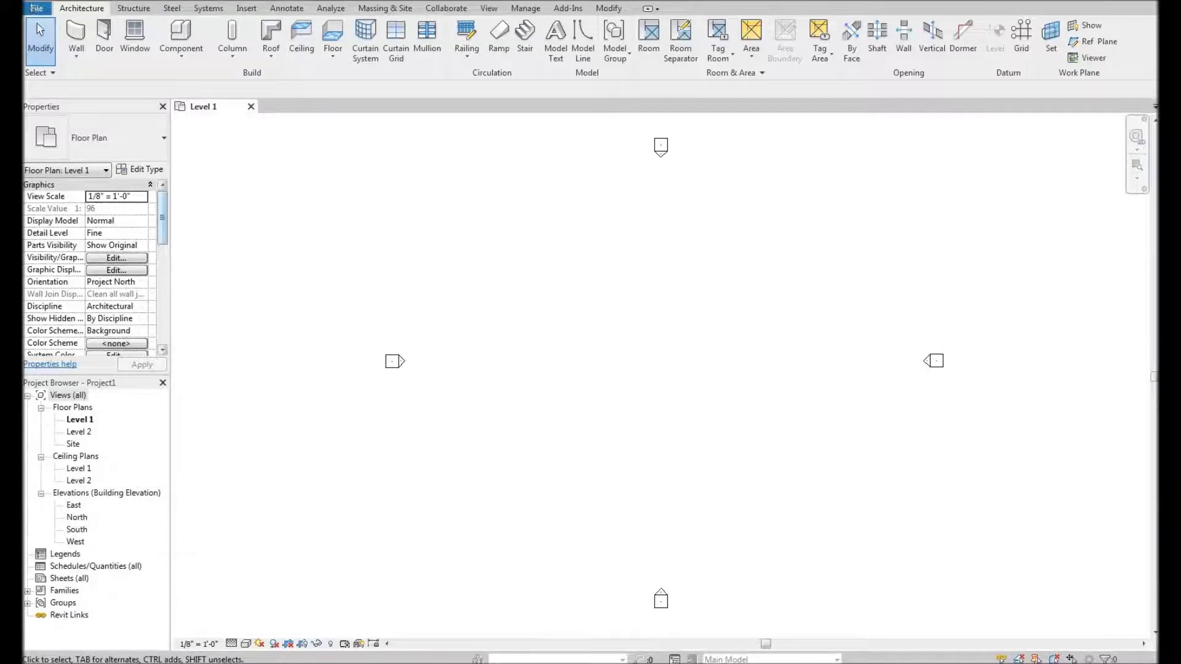
Start a new wall on Level 1 and set its type to Basic Wall Exterior - Brick on Mtl. Stud.
left_click(79, 37)
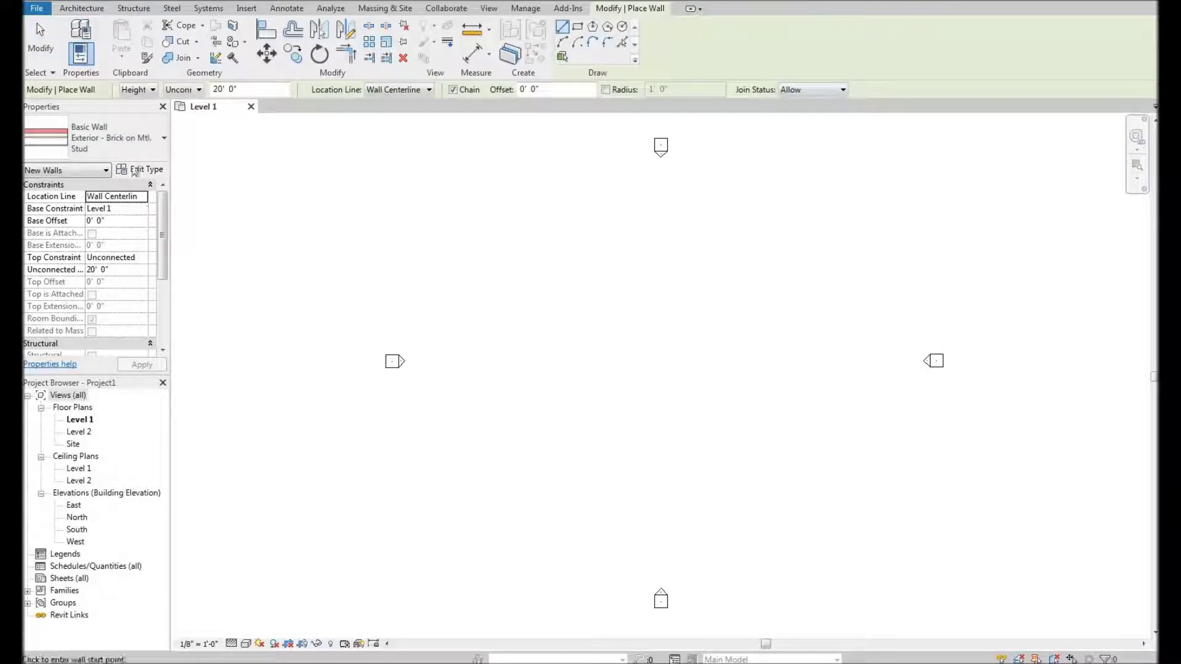
left_click(135, 140)
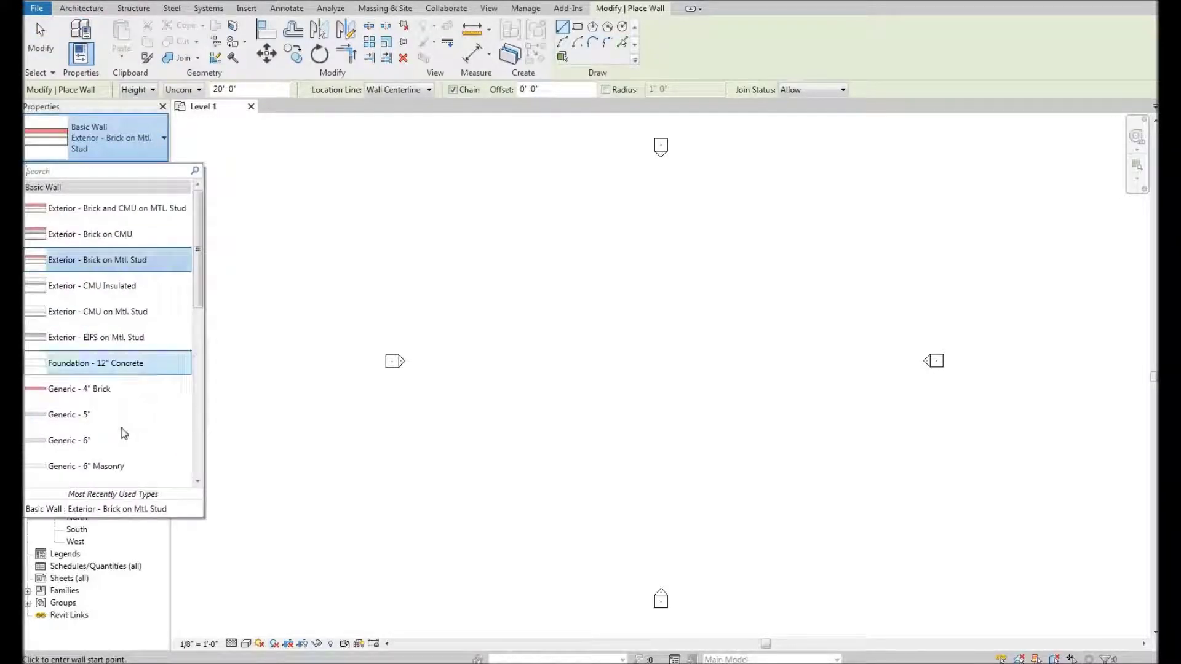
scroll(122, 429, "down", 5)
left_click(131, 298)
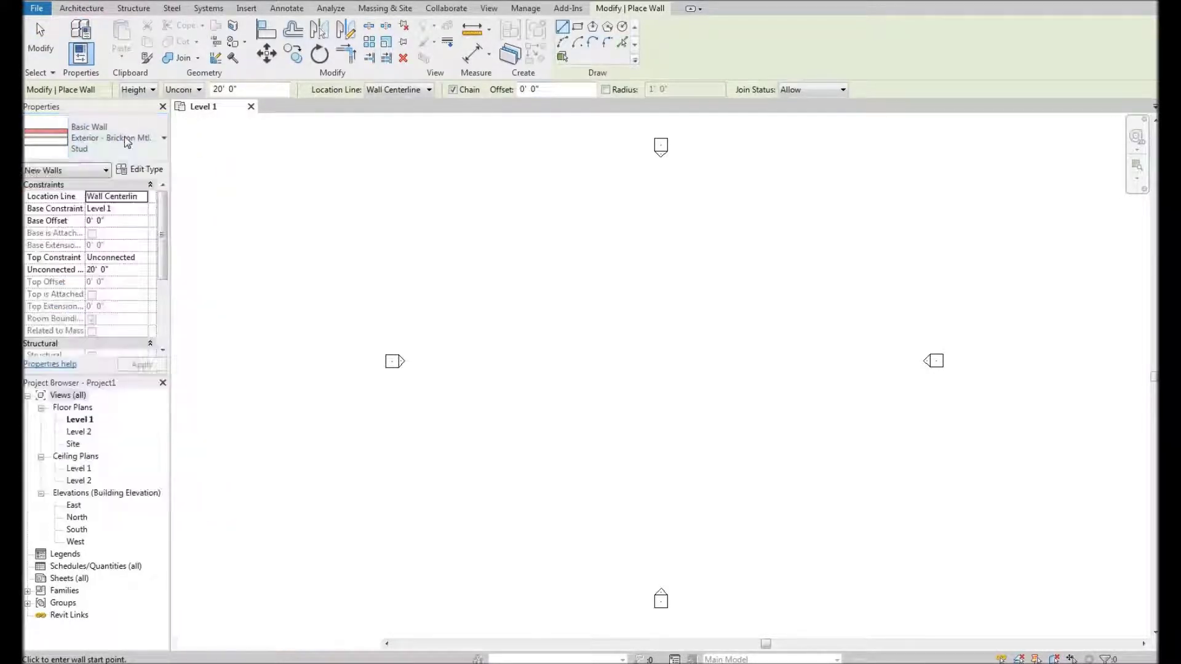
left_click(117, 140)
scroll(128, 263, "up", 5)
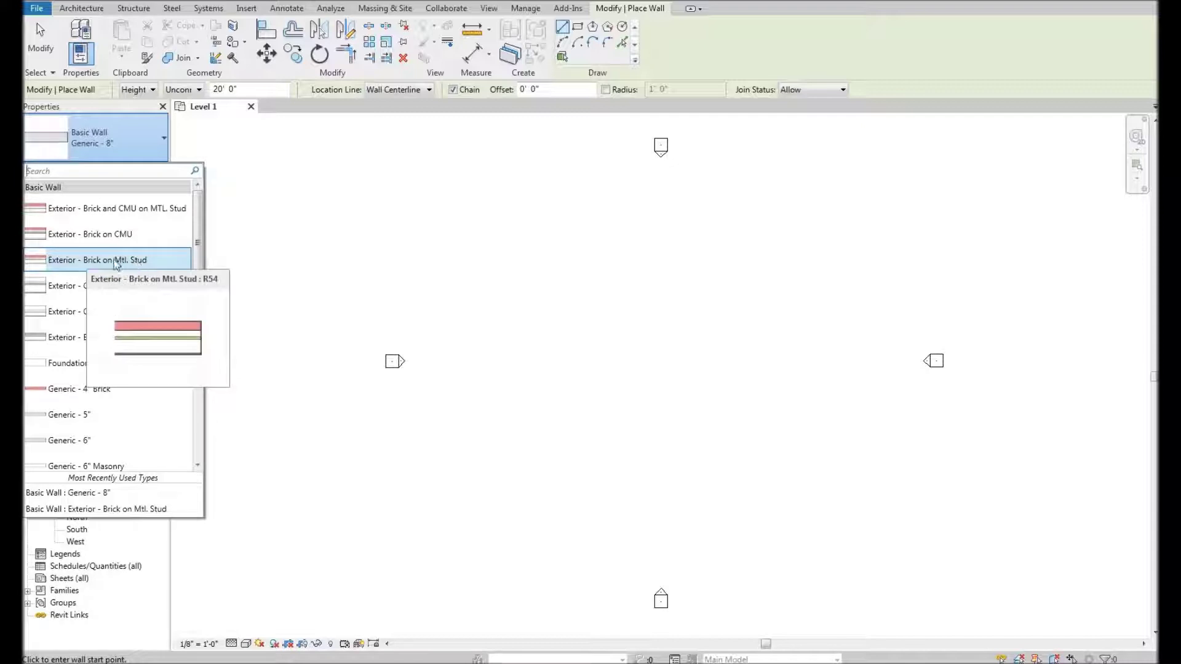
left_click(84, 261)
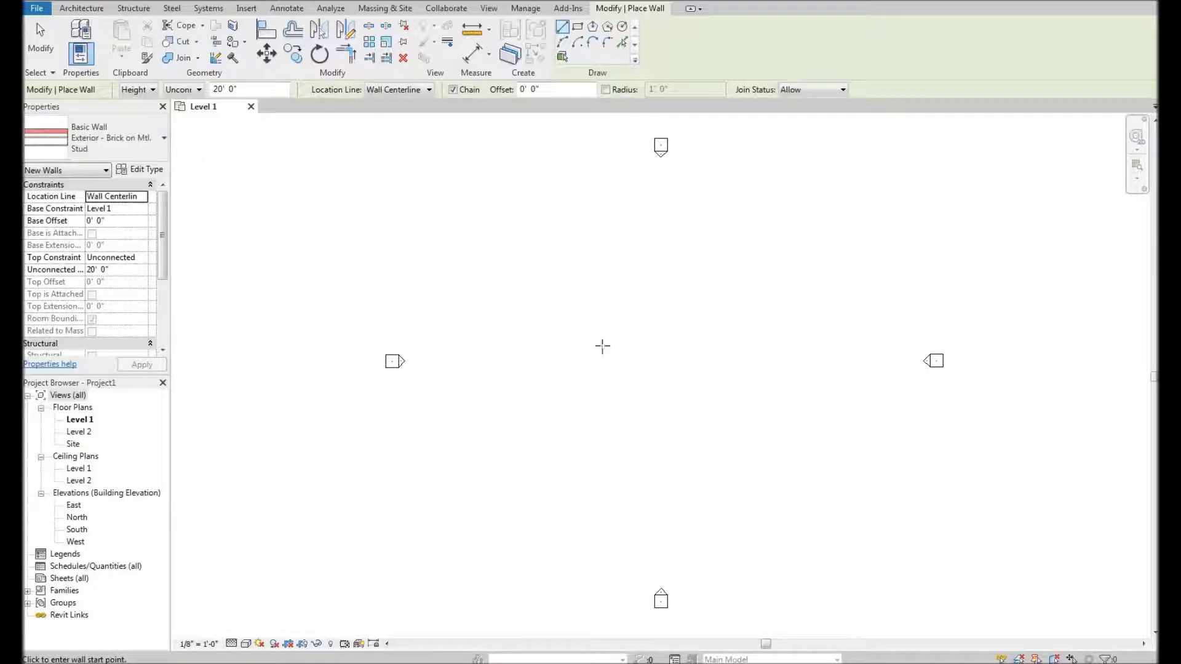
Draw one short horizontal wall near the centre of the Level 1 plan, between the four elevation markers.
left_click(614, 353)
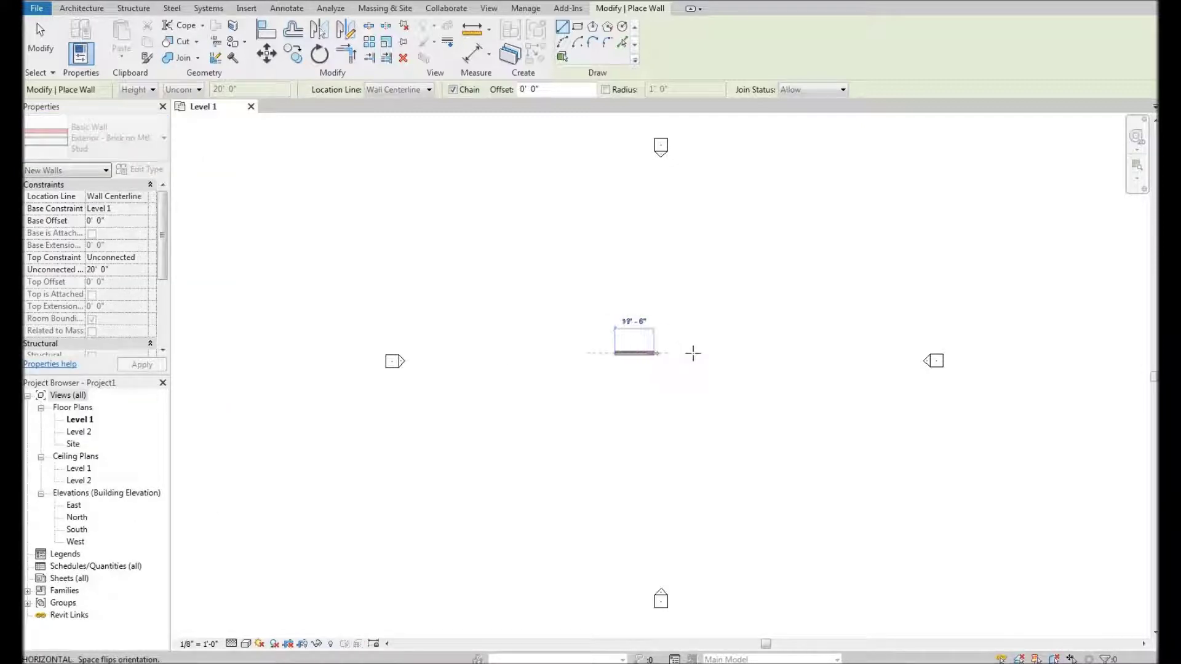
left_click(700, 314)
right_click(706, 284)
left_click(726, 308)
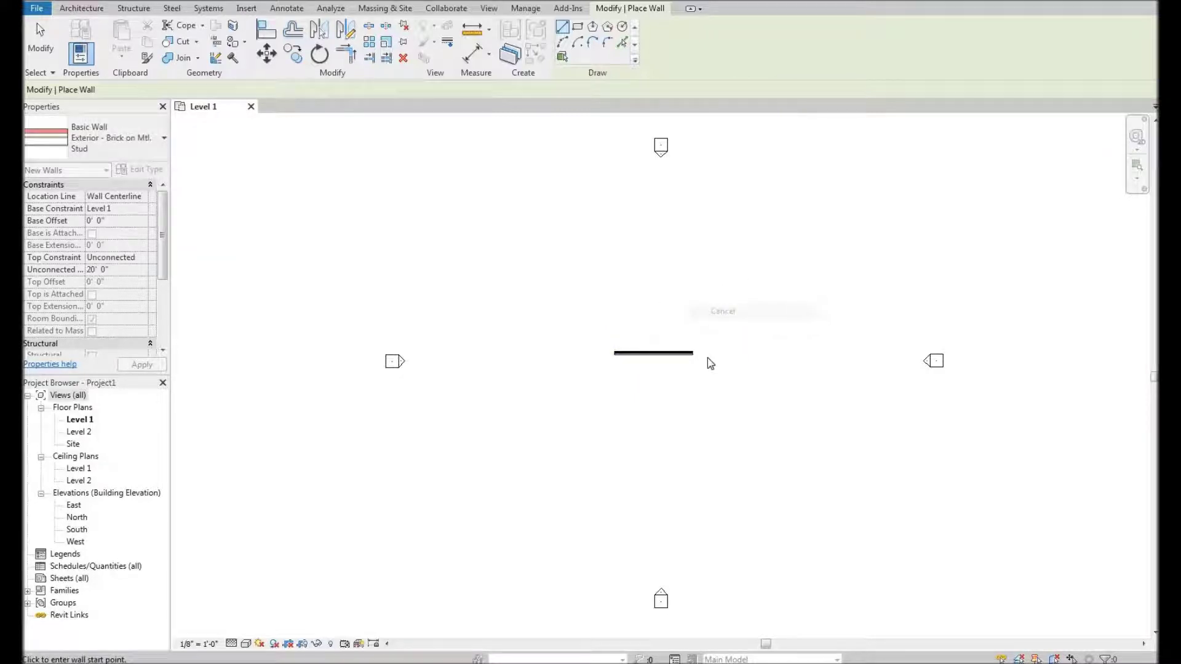
right_click(701, 278)
left_click(738, 283)
scroll(663, 352, "up", 8)
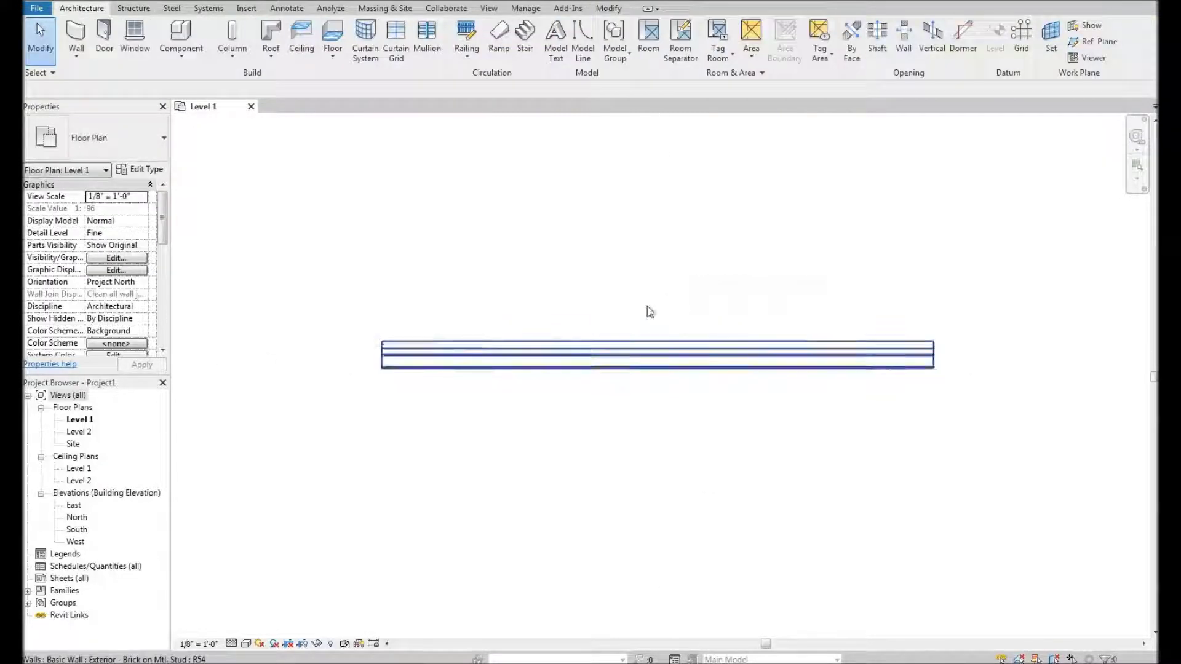
Compare the wall's layers in plan at the Coarse detail level and back at Fine.
left_click(232, 644)
left_click(253, 601)
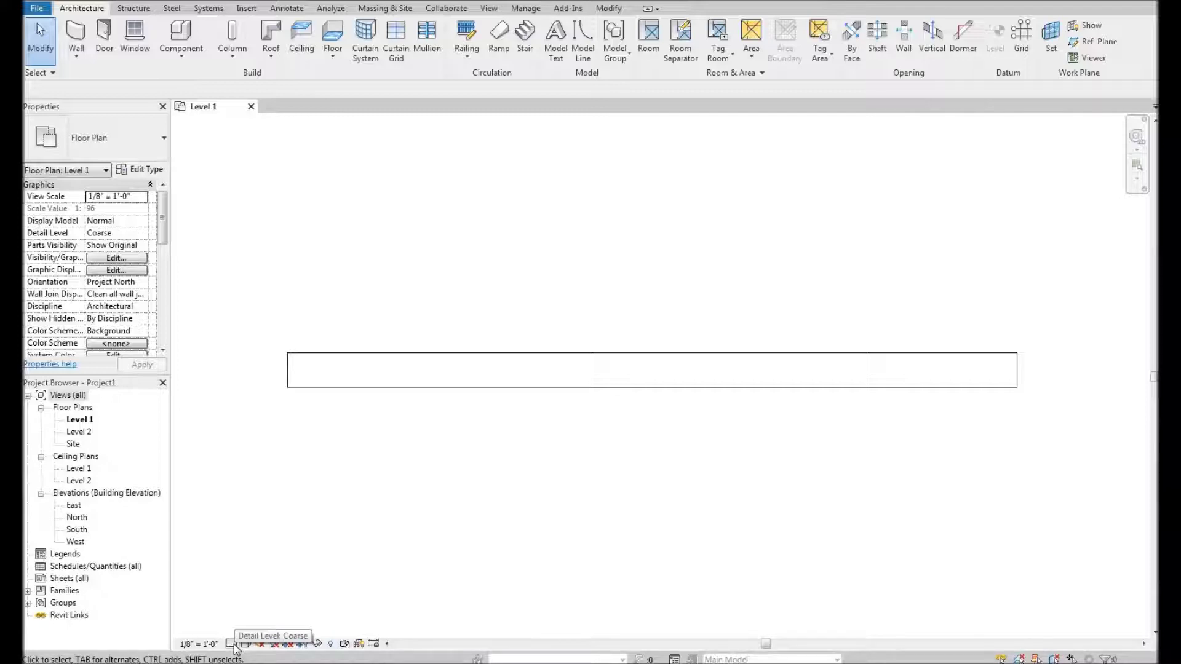
left_click(245, 637)
left_click(249, 630)
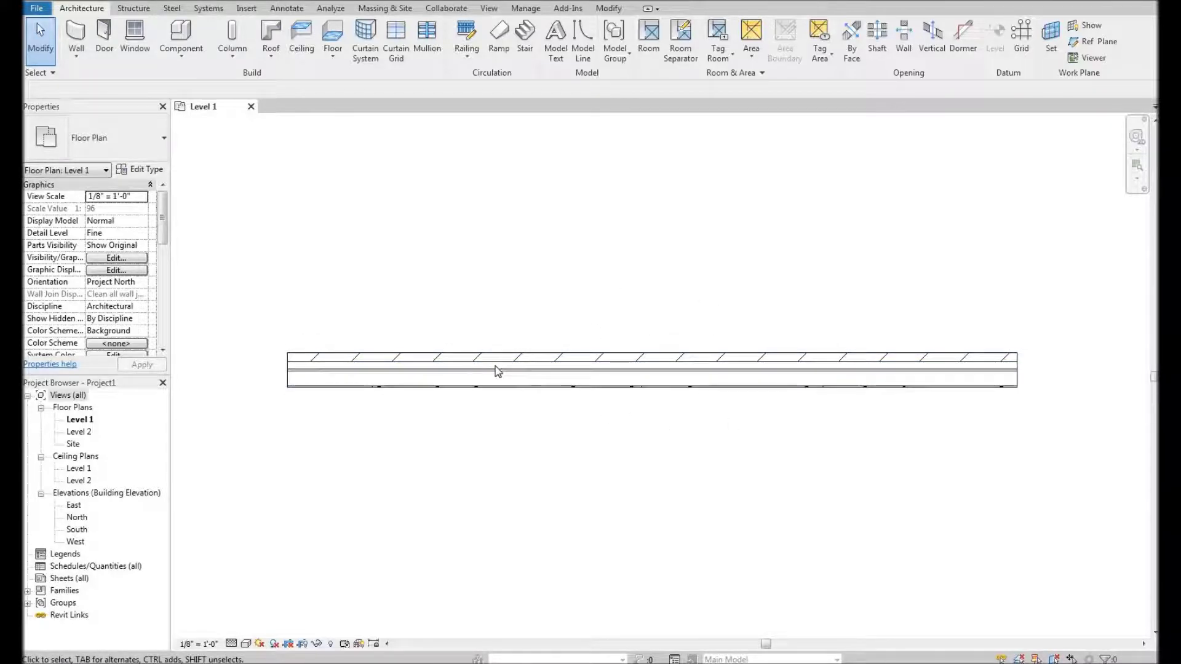
scroll(603, 377, "up", 3)
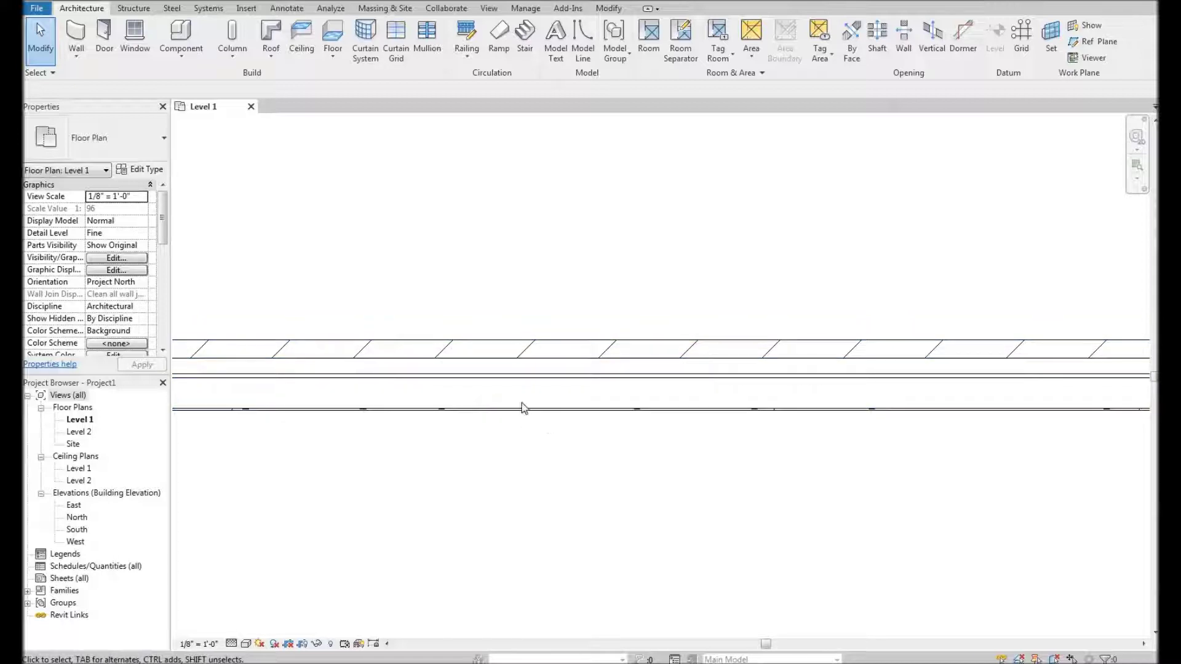
scroll(502, 354, "down", 3)
scroll(506, 364, "up", 3)
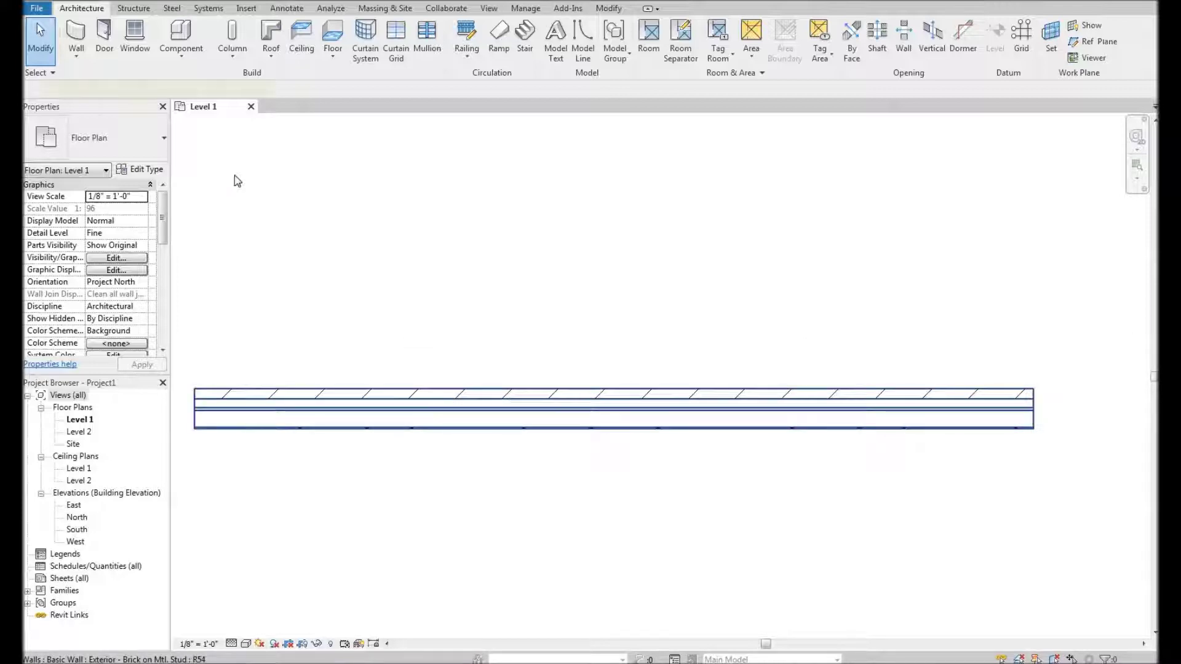
Open the structure of the drawn wall's type to edit its layer assembly.
left_click(492, 418)
left_click(142, 169)
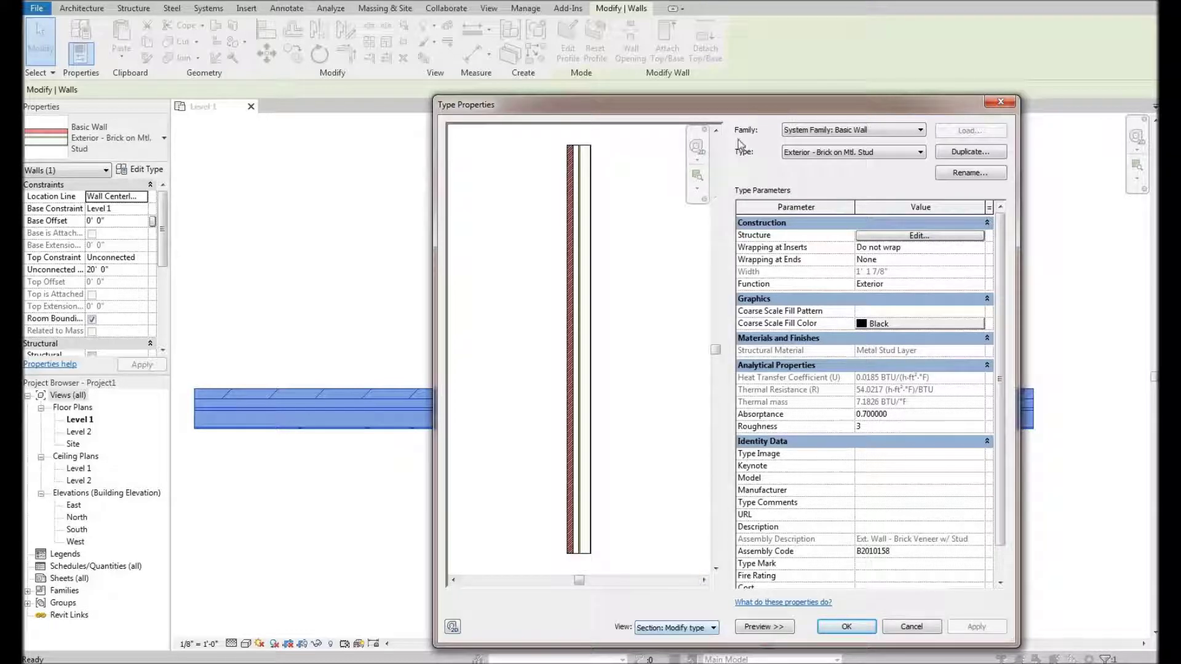
left_click(895, 236)
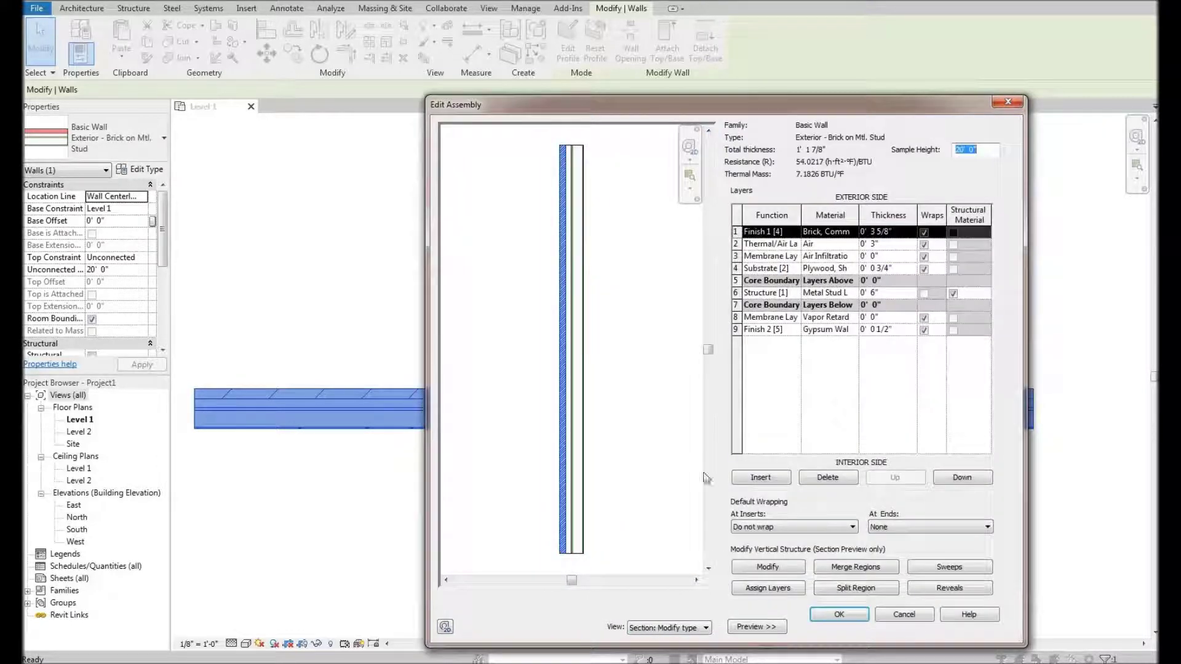
Collapse the preview while reviewing the function options of the air infiltration membrane layer, and restore the preview.
left_click(757, 627)
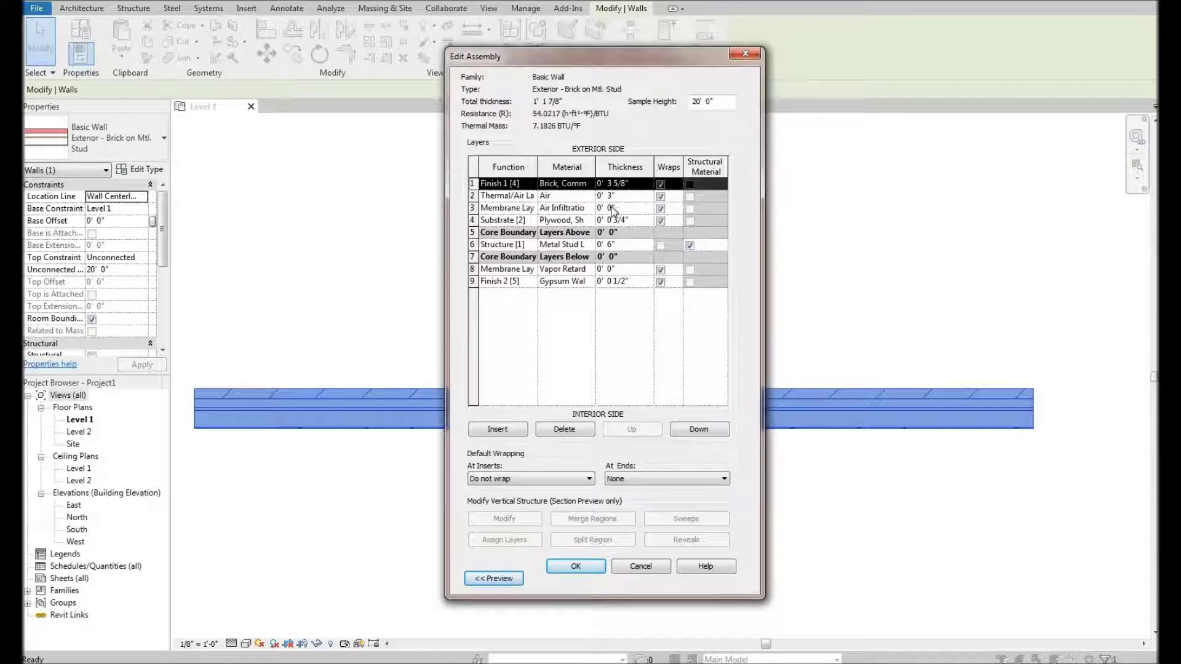
left_click(533, 211)
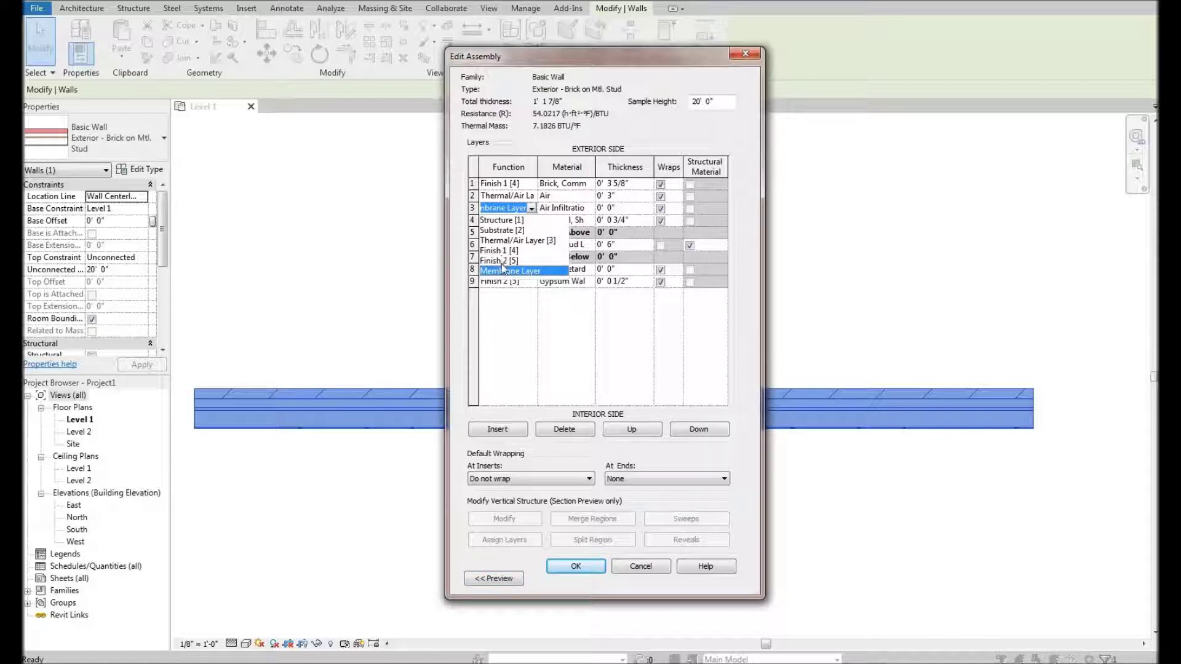
left_click(531, 208)
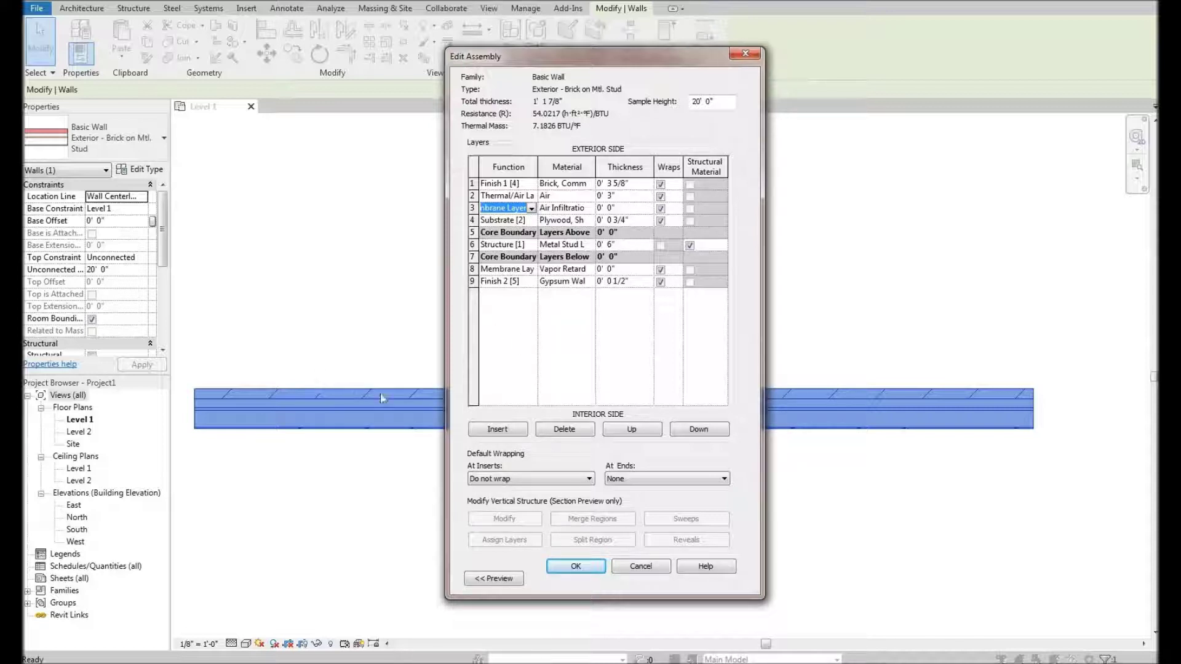
left_click(505, 582)
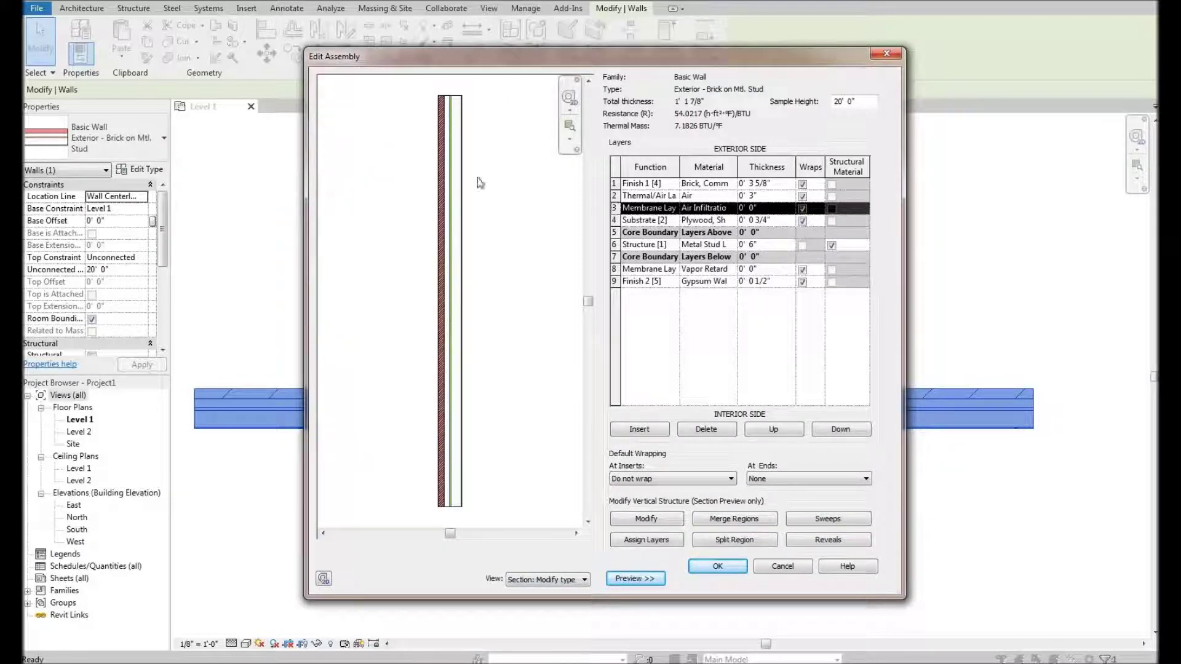
Examine the wall assembly preview in Floor Plan view and up close in Section view.
left_click_drag(465, 58, 476, 56)
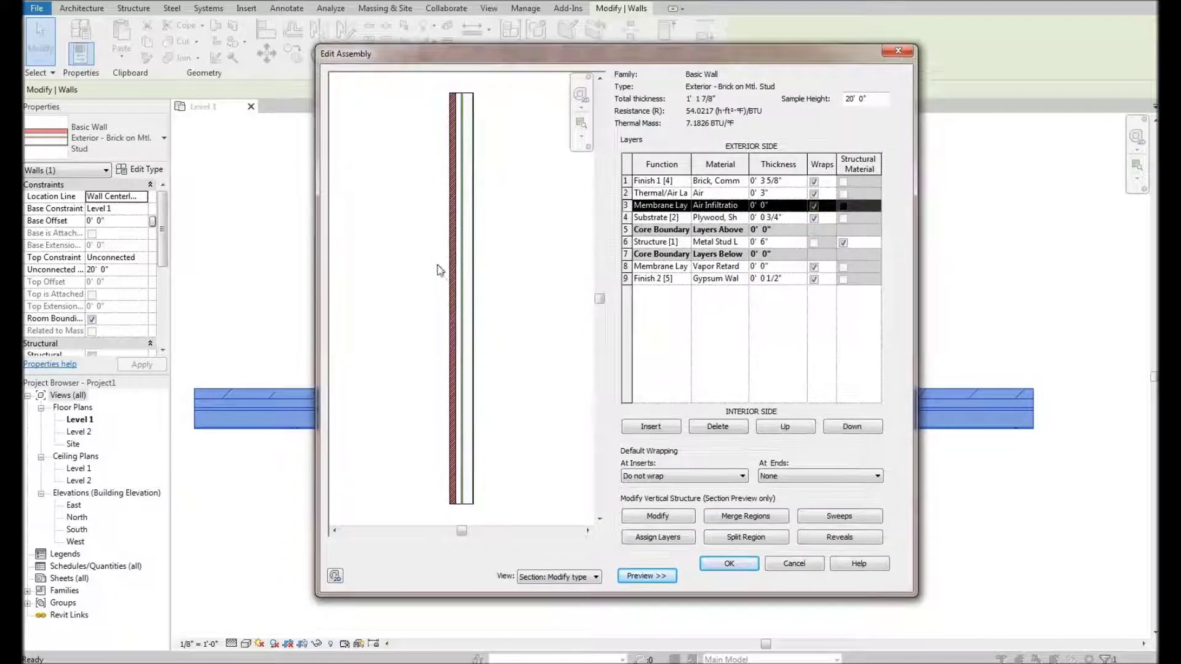
left_click(559, 577)
left_click(563, 585)
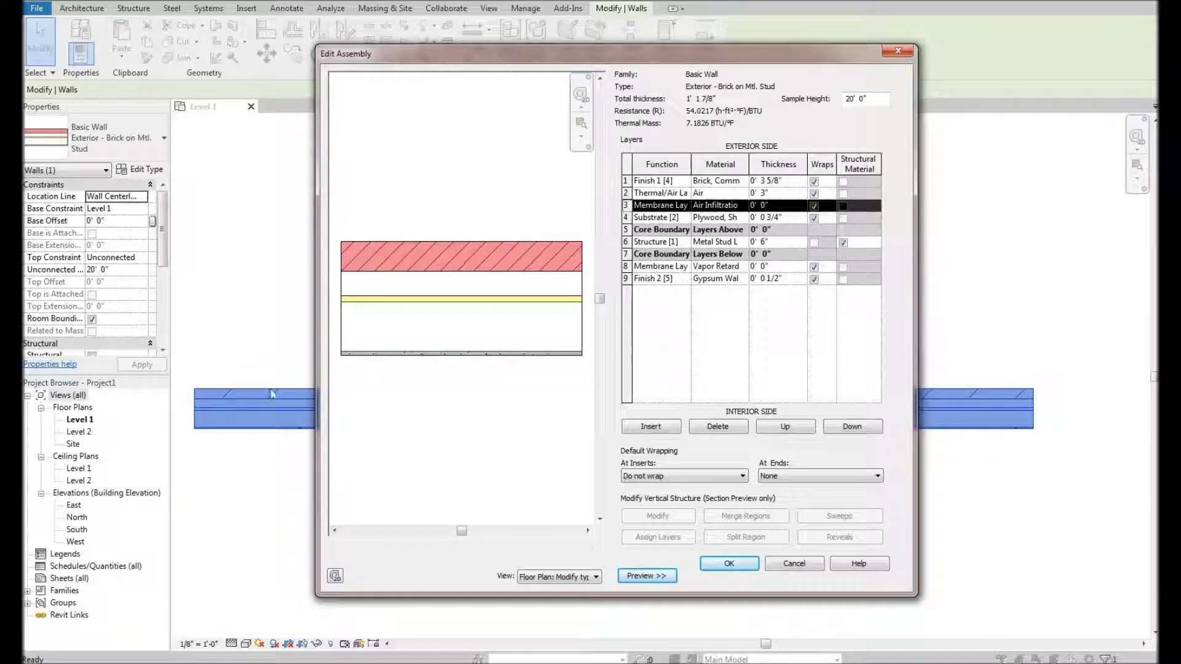
left_click(577, 578)
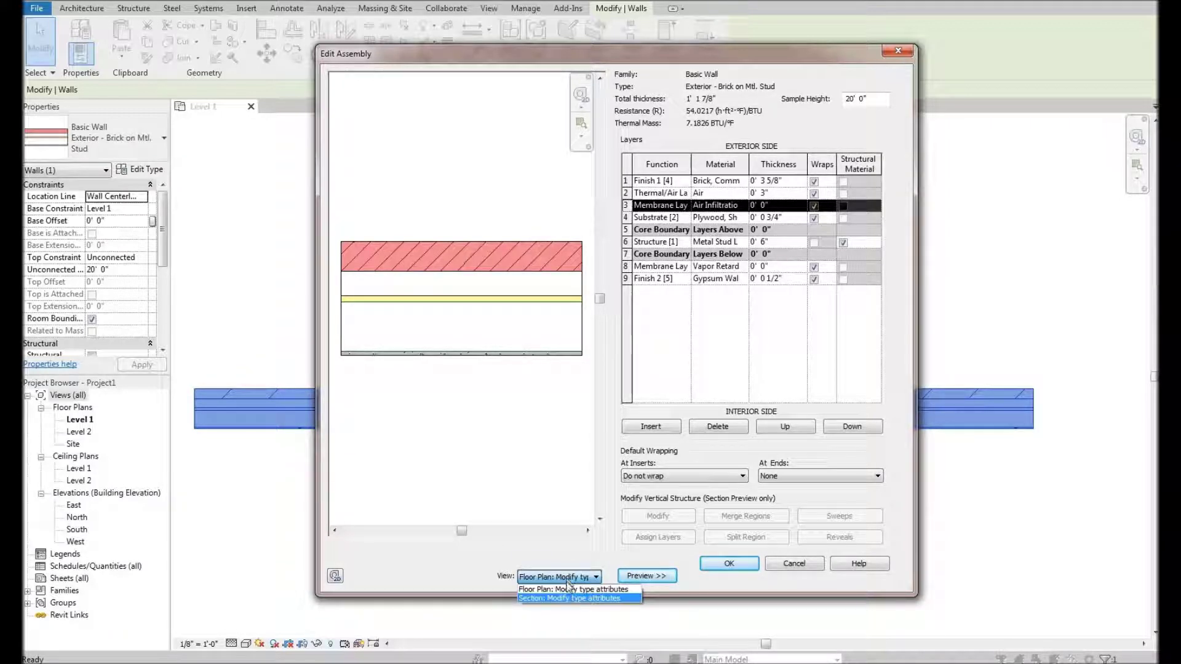
left_click(503, 404)
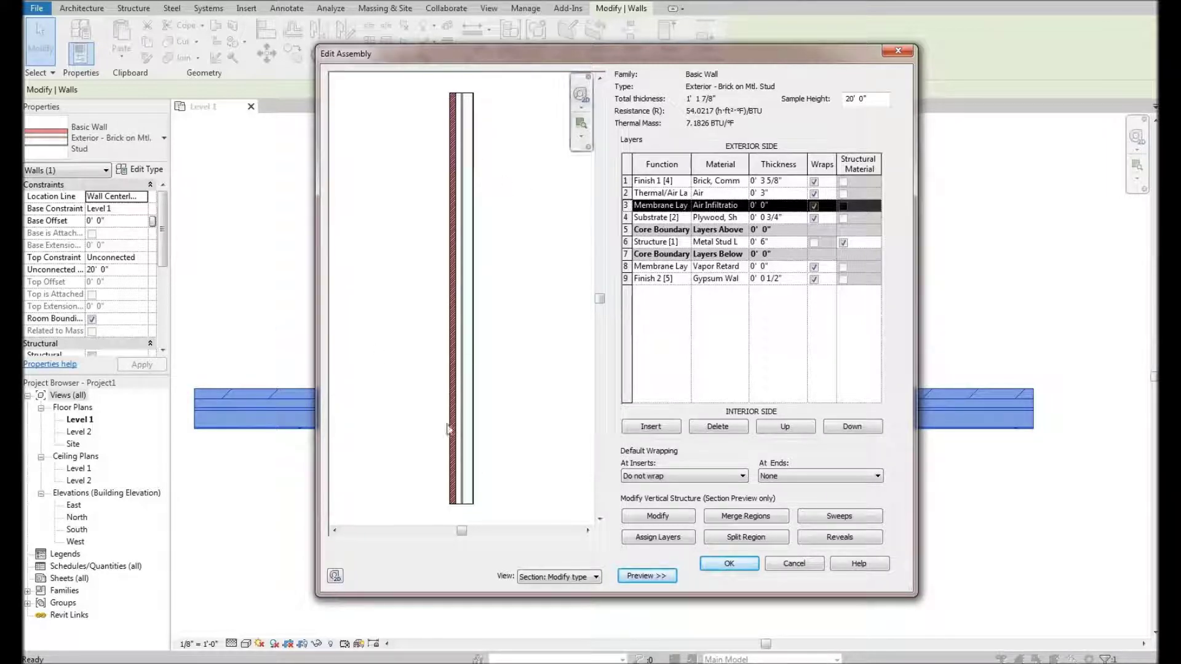
scroll(456, 431, "up", 5)
scroll(498, 448, "down", 3)
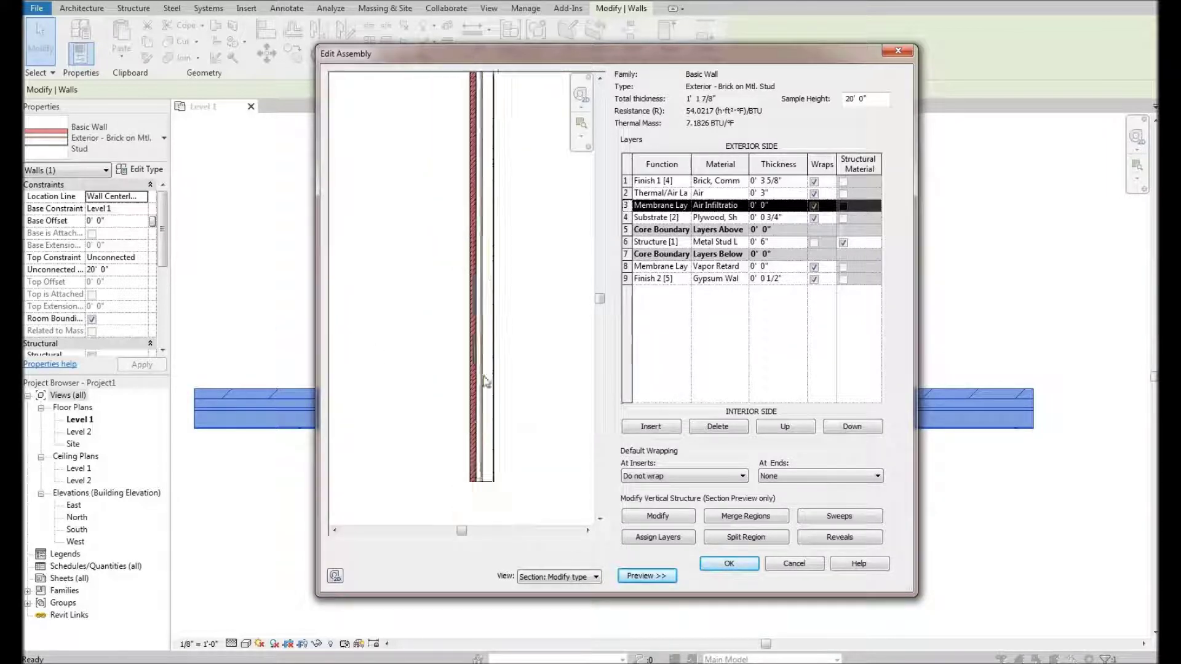
scroll(471, 371, "up", 2)
scroll(473, 357, "down", 3)
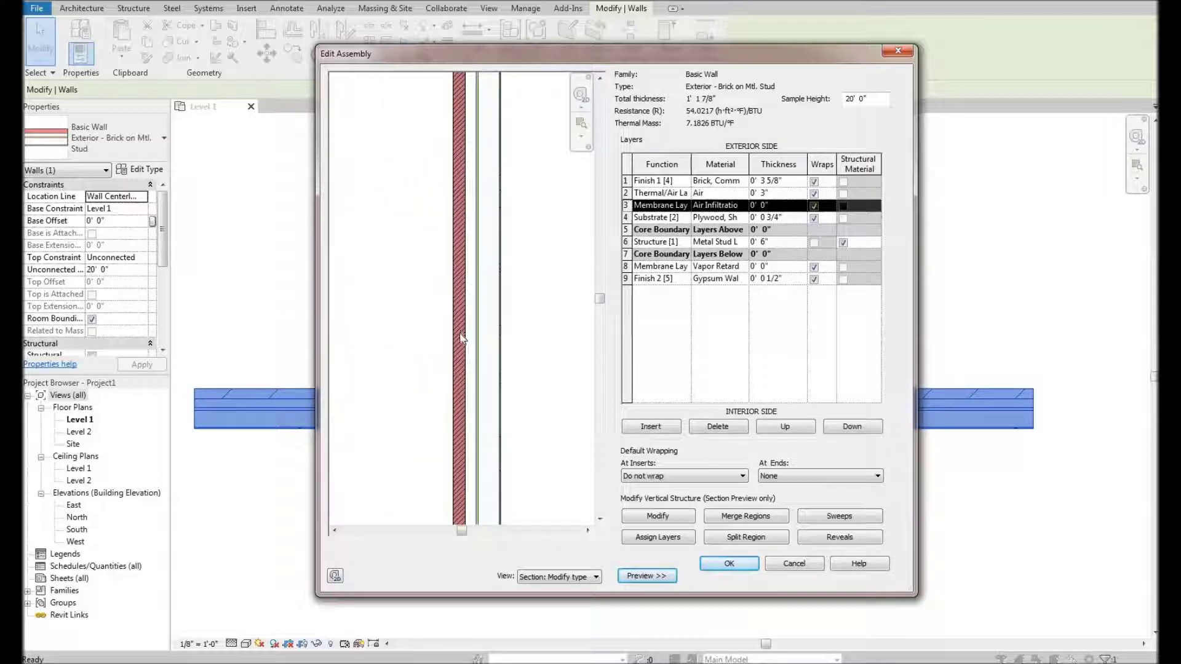
scroll(503, 295, "down", 1)
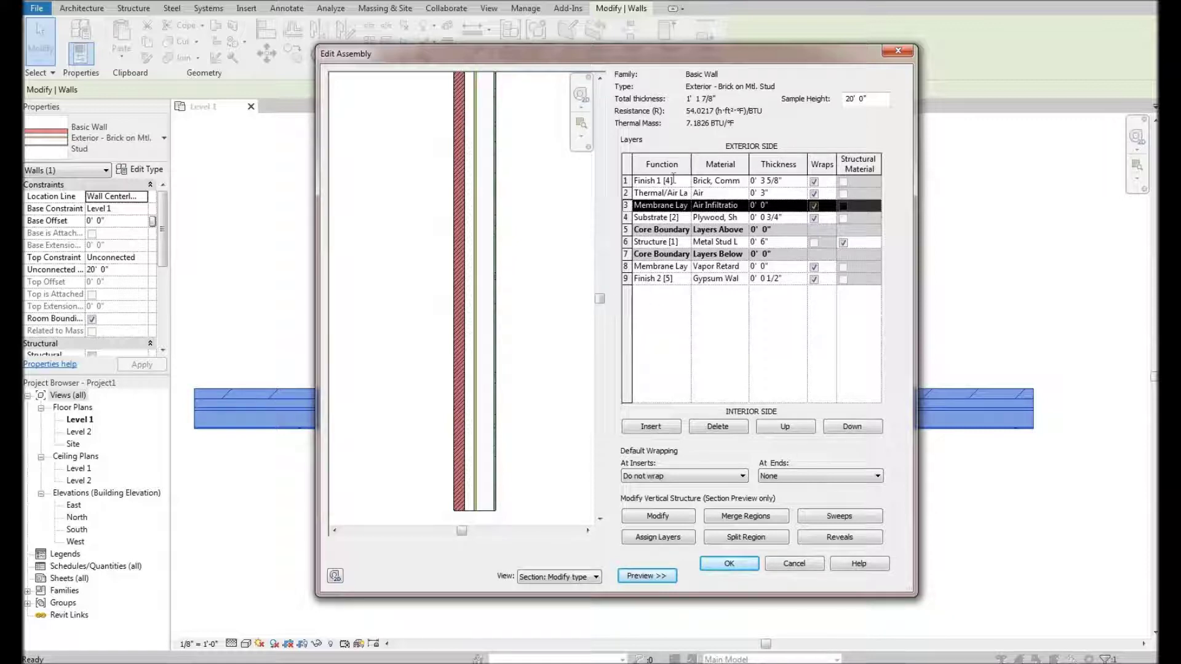
Review the exterior brick layer's material field and function options, and the air layer's thickness field.
left_click(709, 182)
left_click(716, 180)
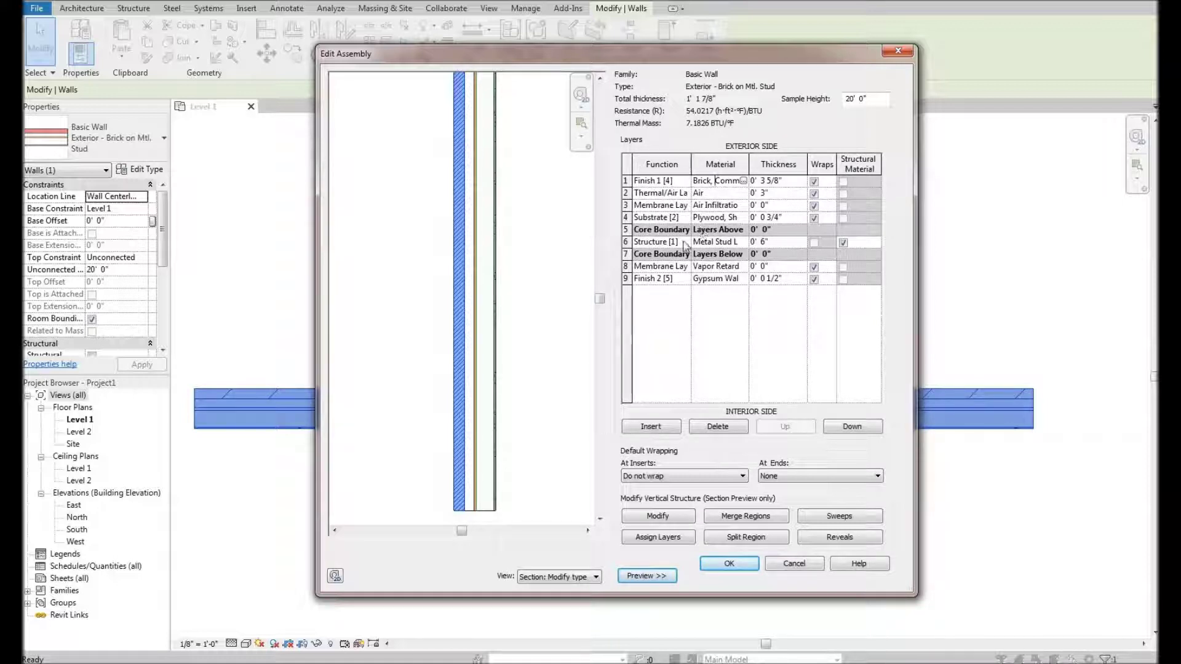
left_click(679, 181)
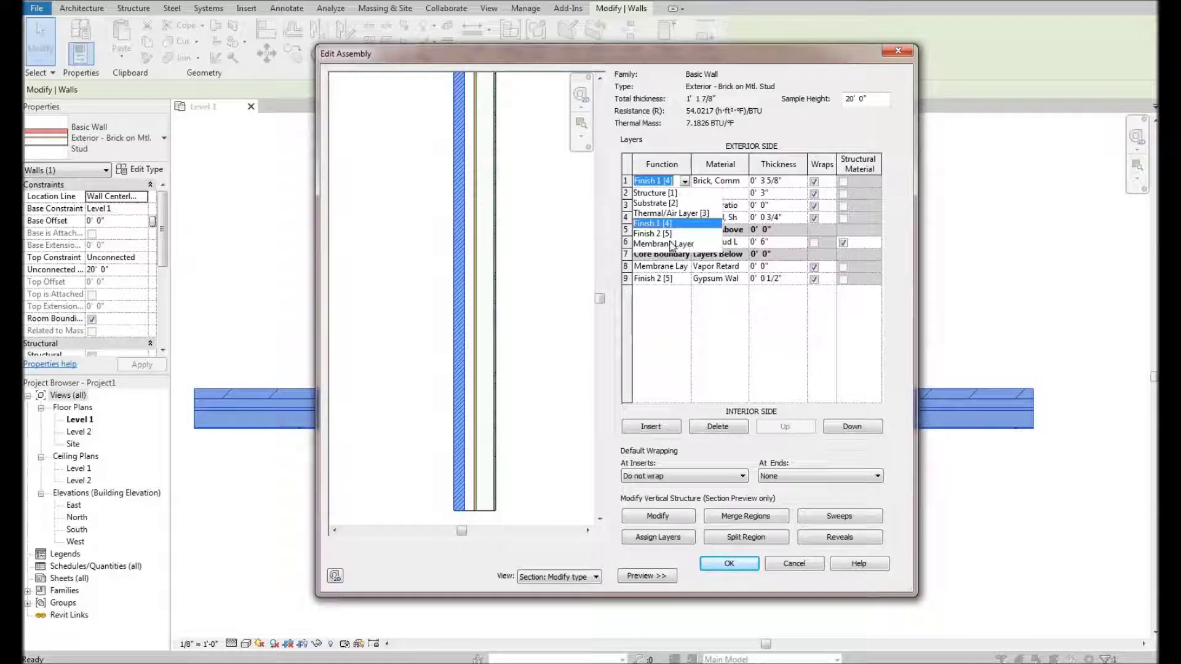
left_click(685, 181)
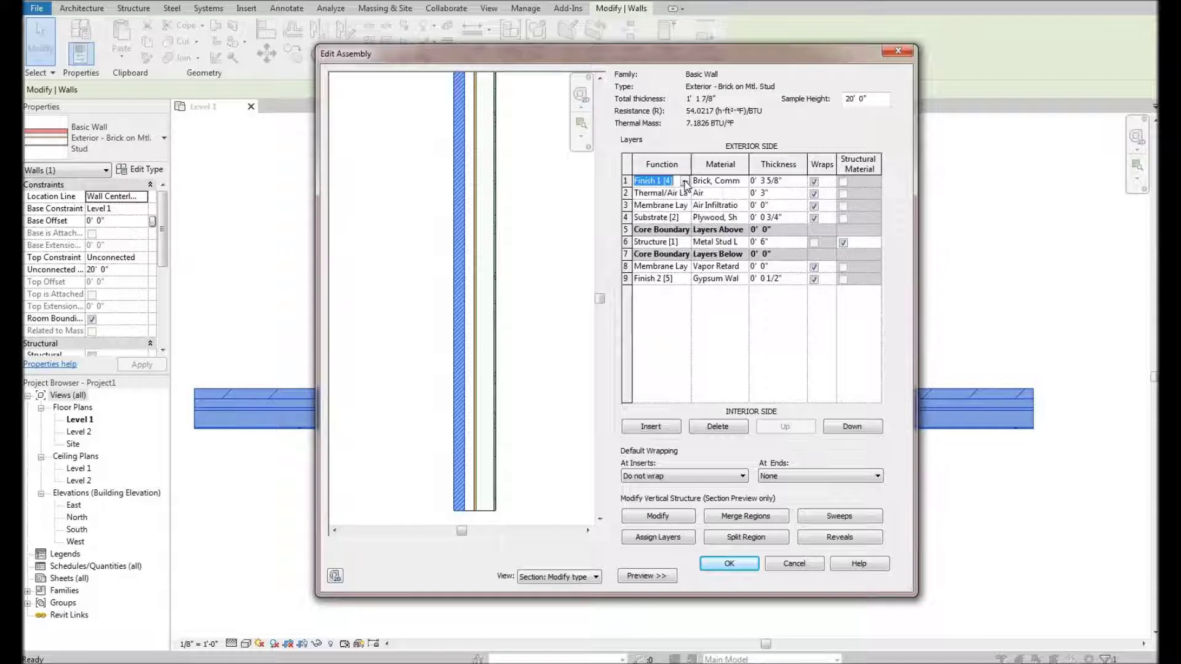
left_click(684, 181)
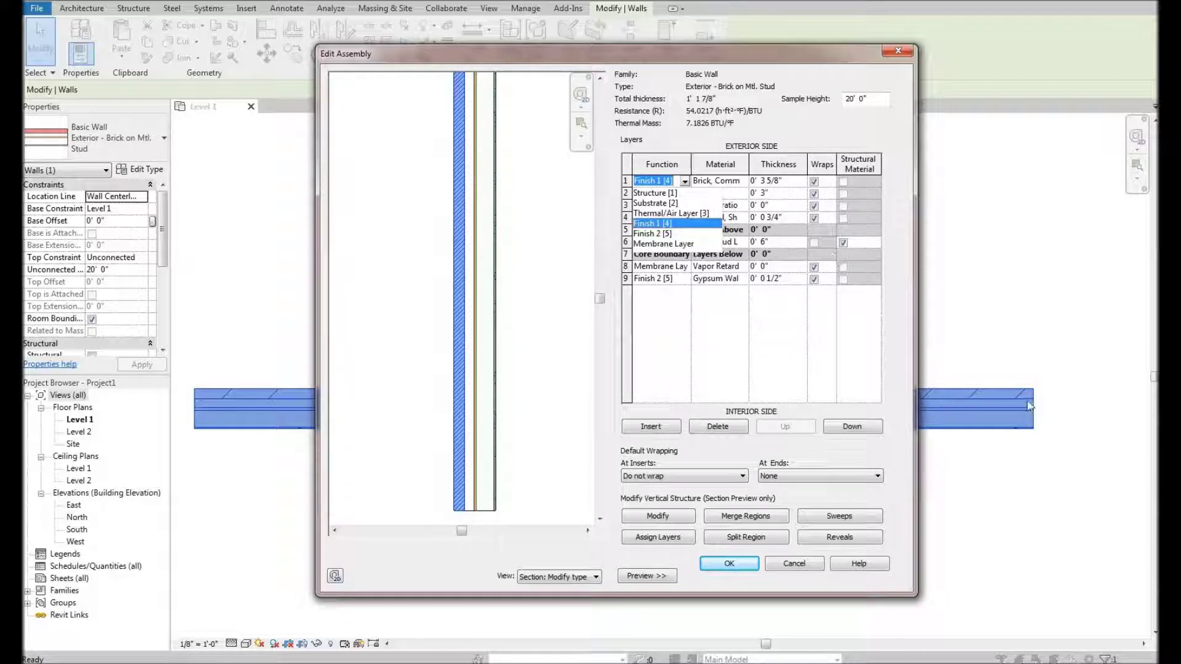
left_click(965, 357)
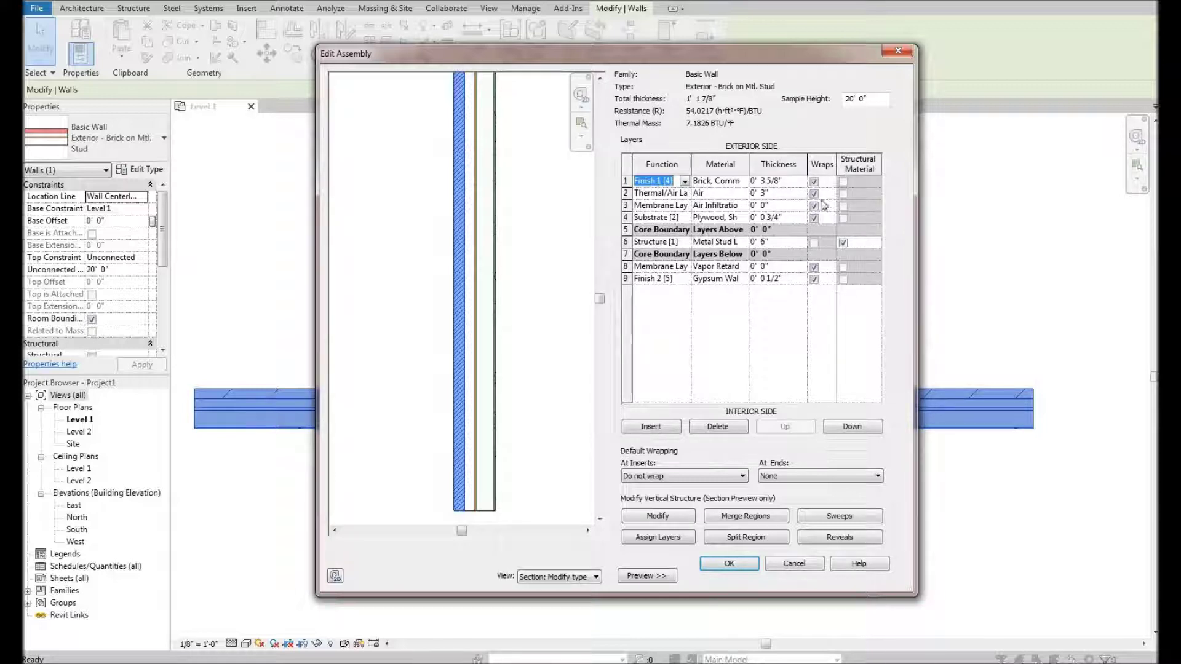
left_click(780, 195)
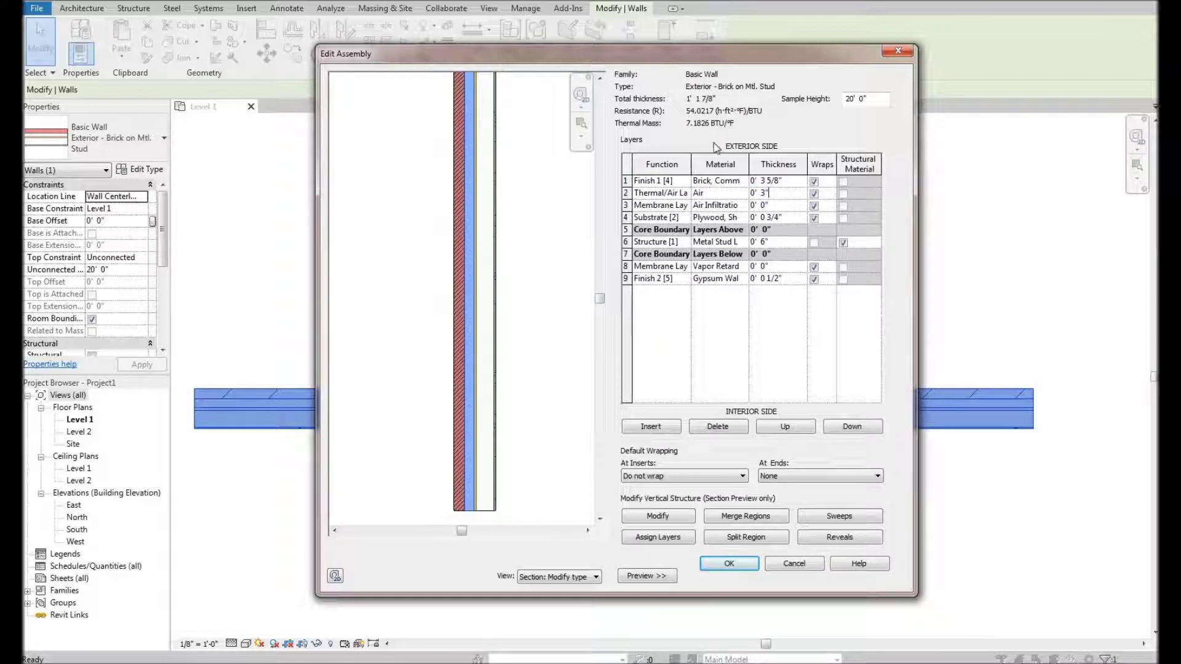
Browse the project materials for the exterior Finish 1 layer and keep Brick, Common.
left_click(741, 182)
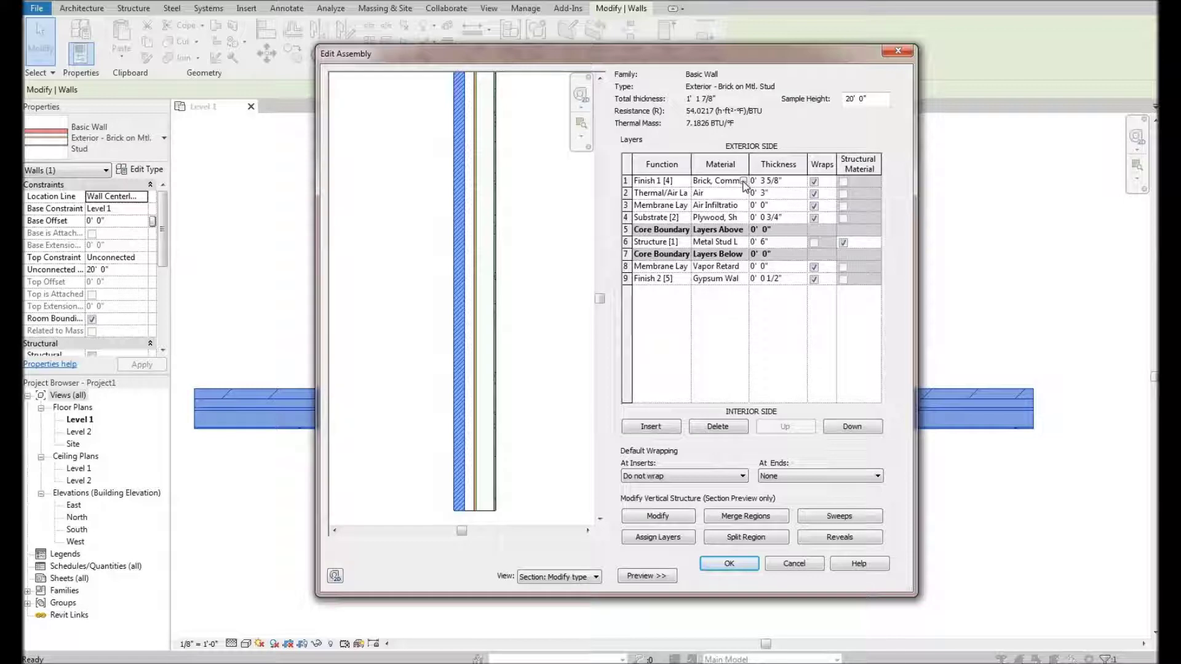
left_click(743, 180)
scroll(505, 308, "down", 12)
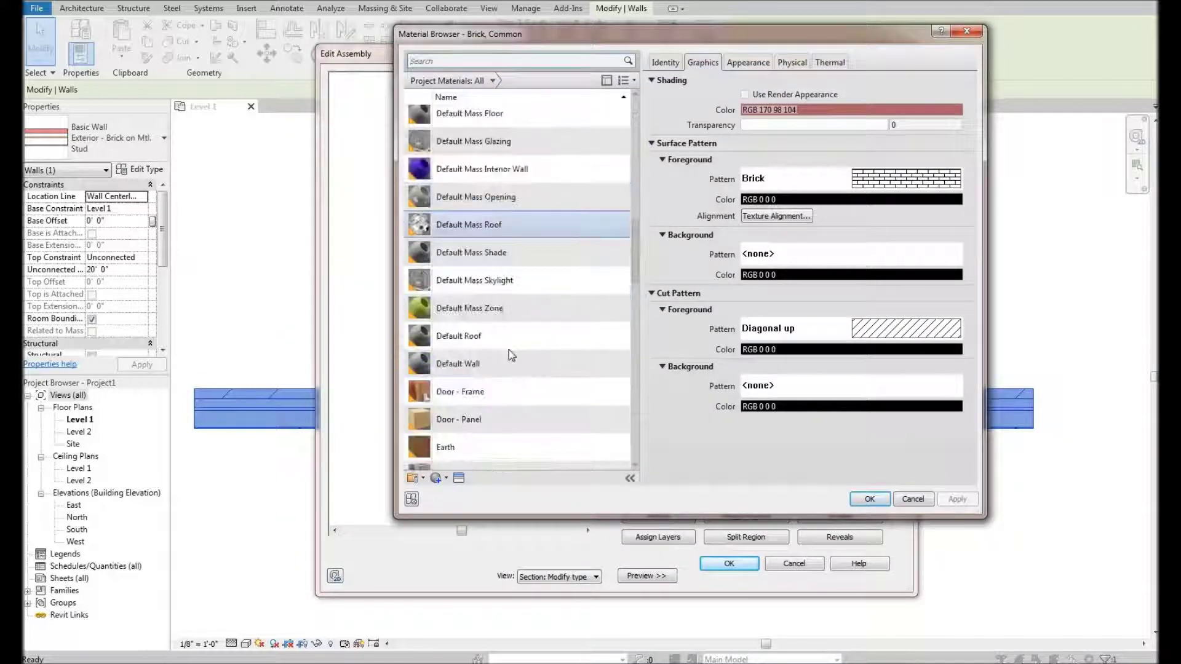
scroll(516, 290, "up", 11)
scroll(492, 208, "up", 3)
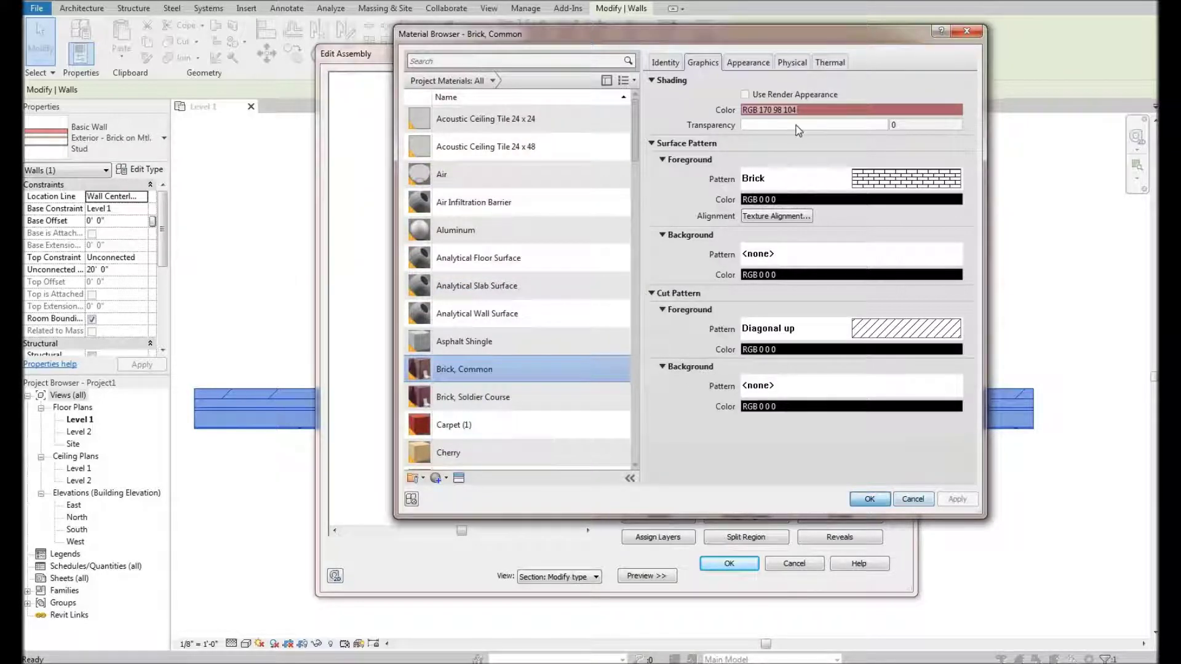
left_click(867, 499)
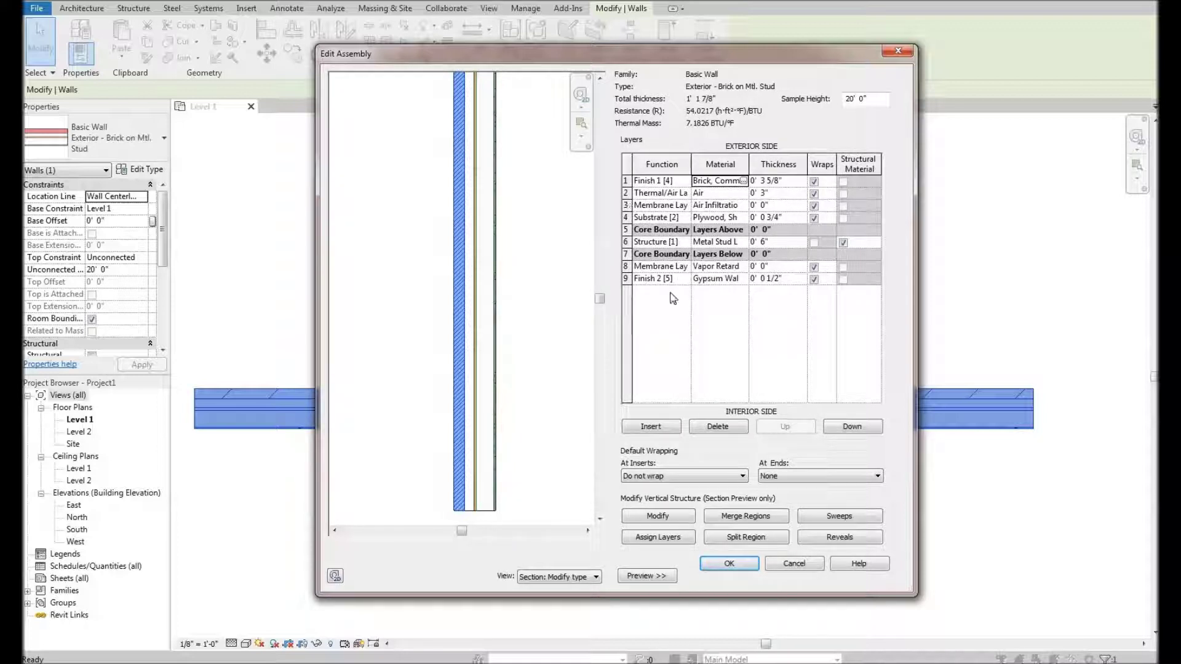
Insert a new layer into the wall assembly and move it below the gypsum wall board as the innermost interior layer.
left_click(630, 245)
left_click(630, 278)
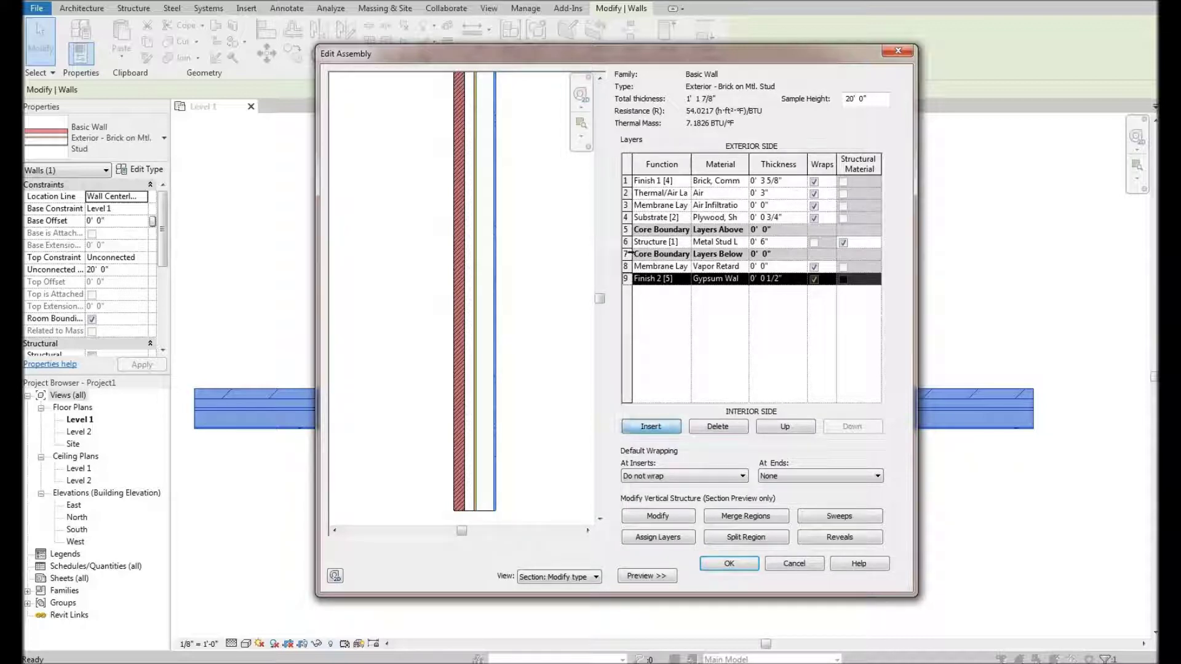
left_click(667, 429)
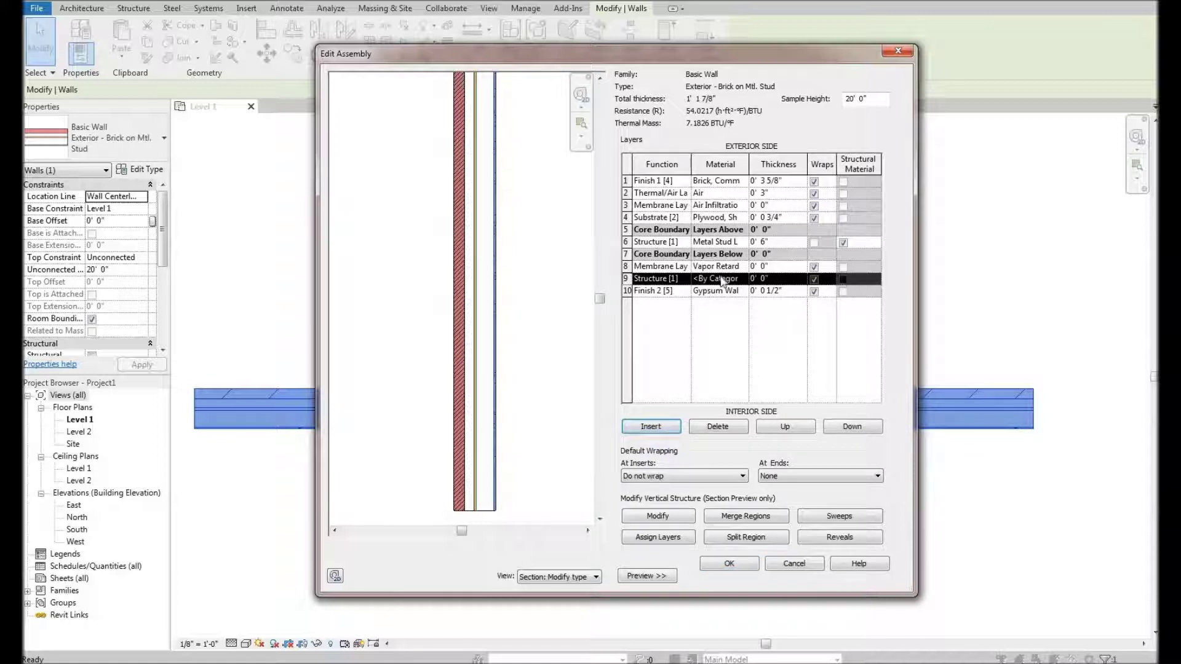
left_click(785, 428)
left_click(852, 427)
left_click(785, 427)
left_click(852, 427)
left_click(852, 427)
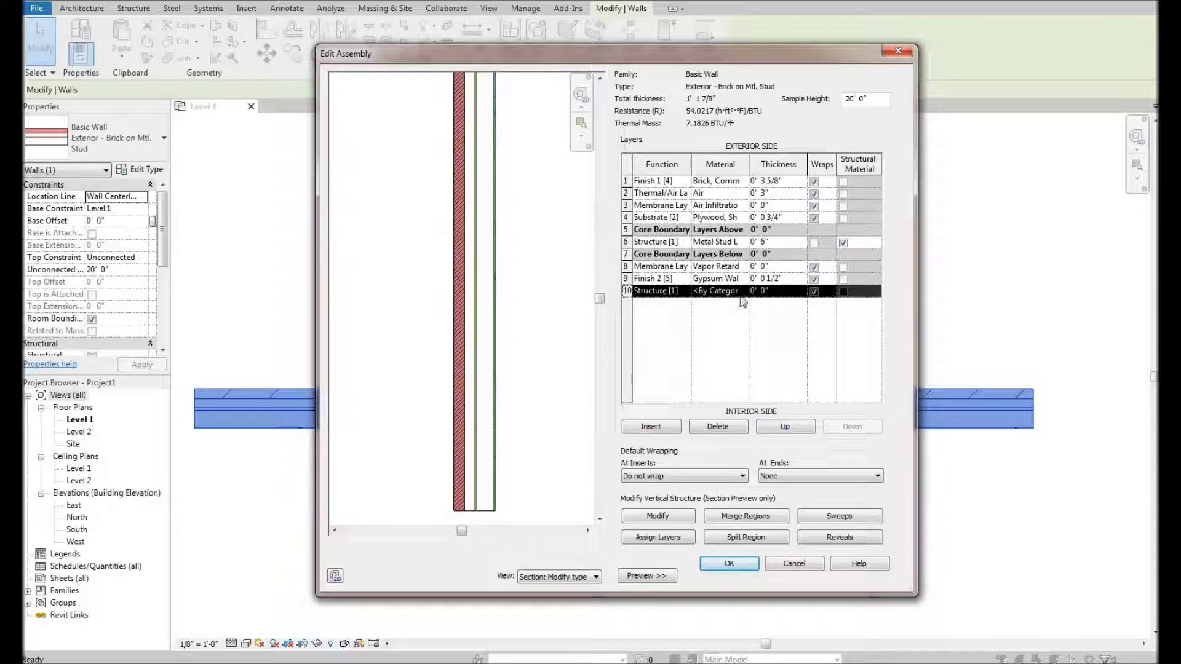
Set the new interior layer's function to Finish 2 [5] and its thickness to 3/4".
left_click(684, 291)
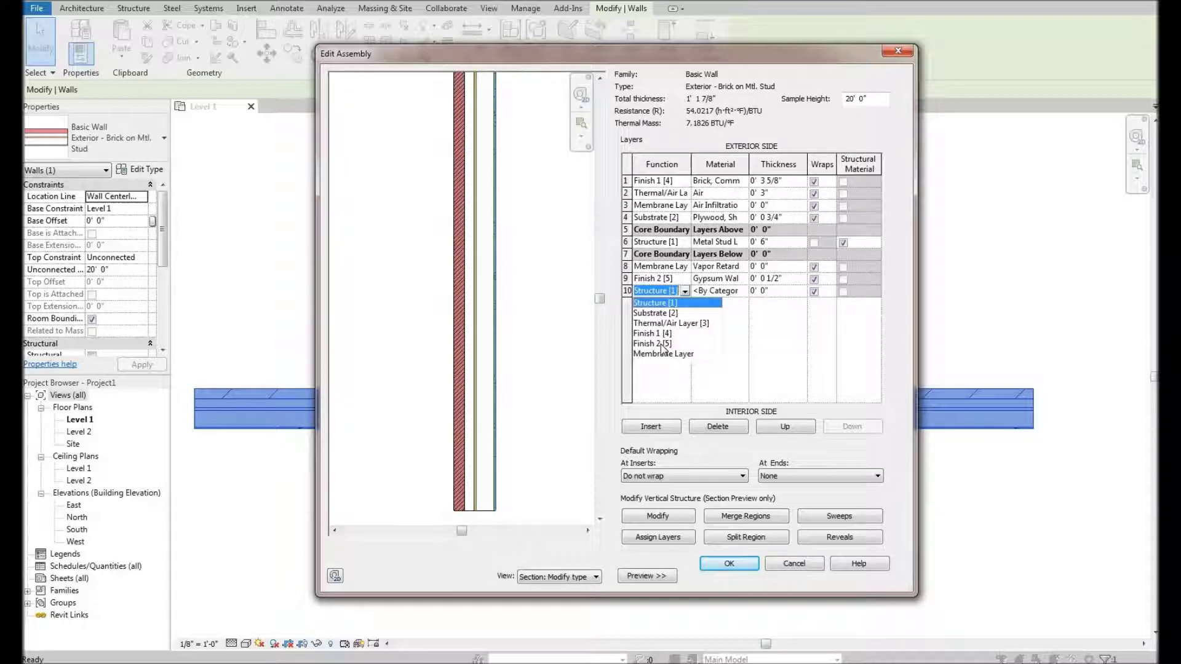
left_click(653, 343)
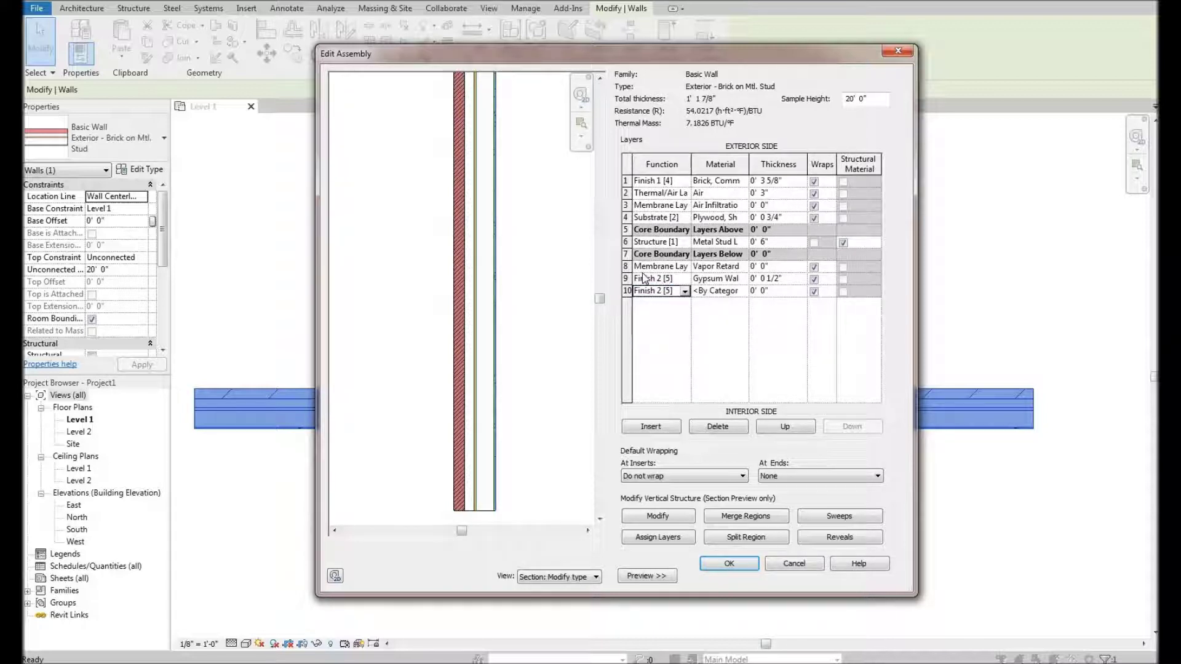
left_click(764, 290)
double_click(763, 291)
type("3/4")
key("Tab")
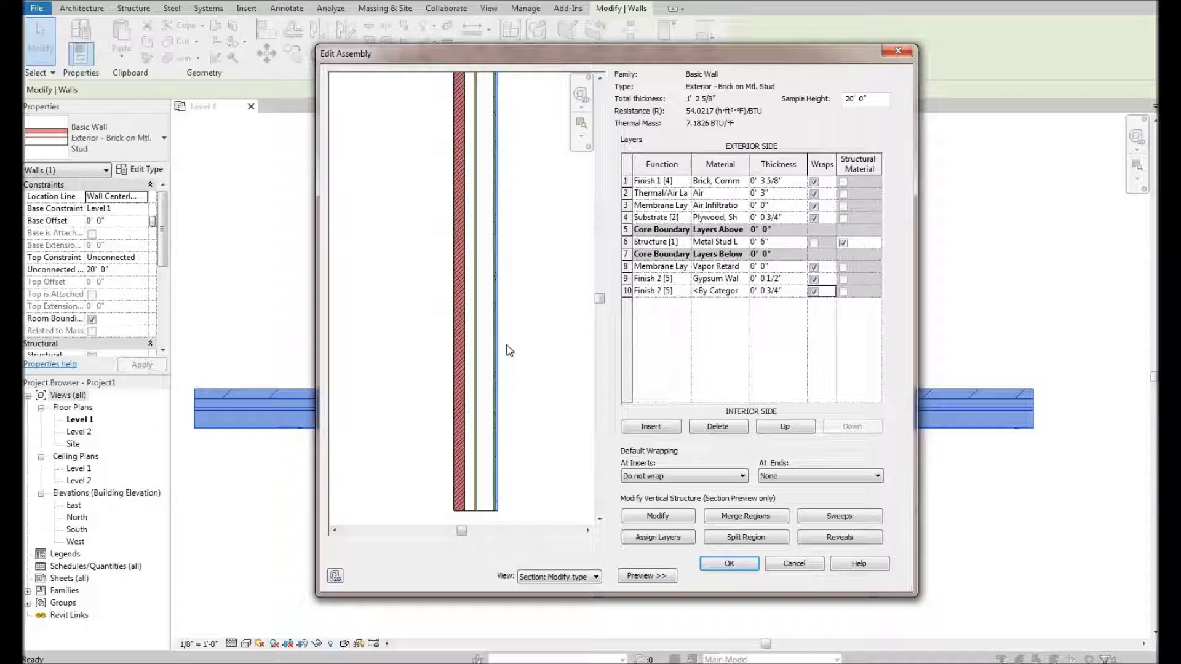
Assign the Oak Flooring material to the new innermost Finish 2 layer.
scroll(486, 350, "up", 3)
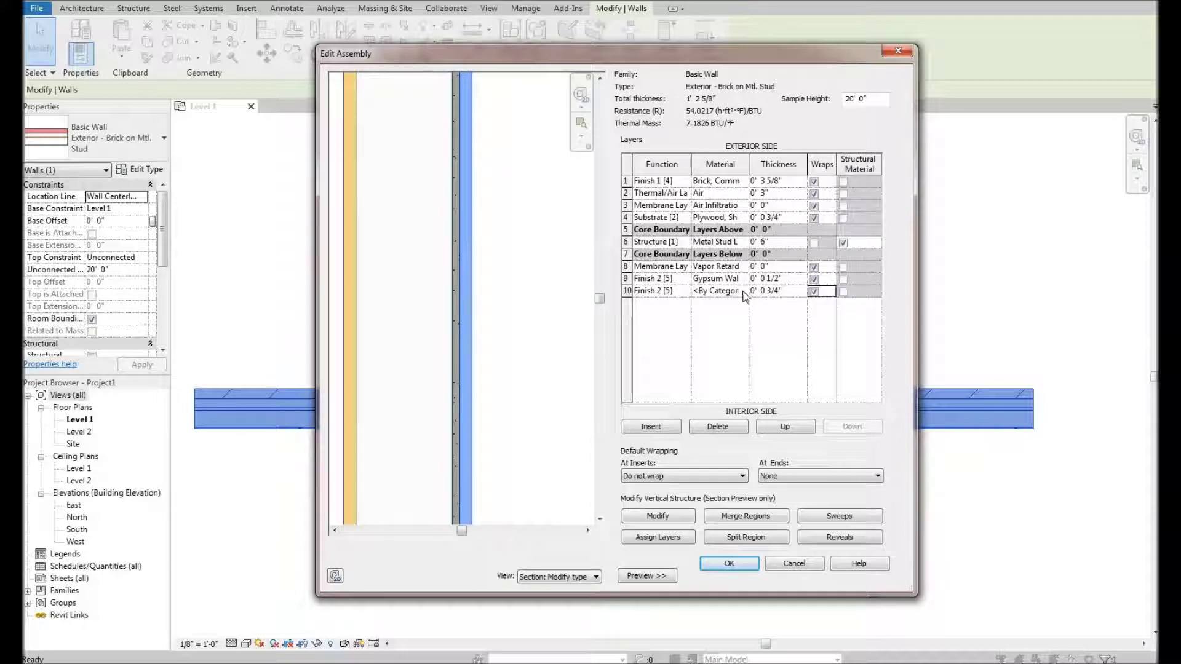
left_click(720, 291)
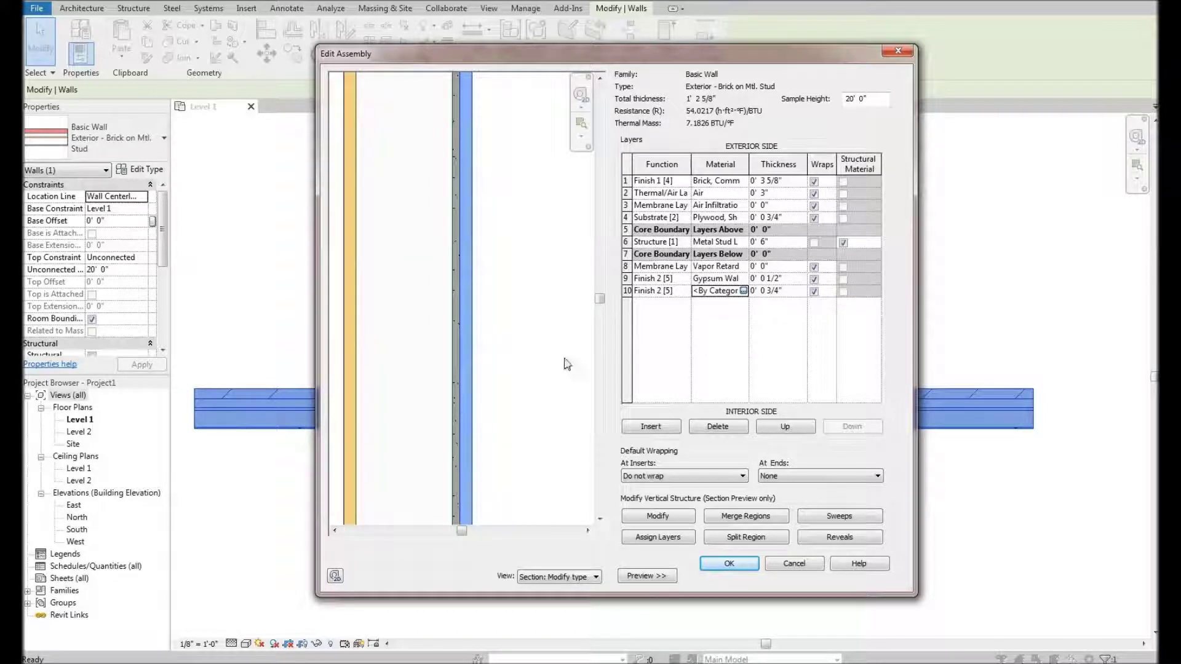
left_click(747, 291)
scroll(547, 224, "down", 4)
scroll(541, 203, "down", 2)
scroll(470, 339, "down", 5)
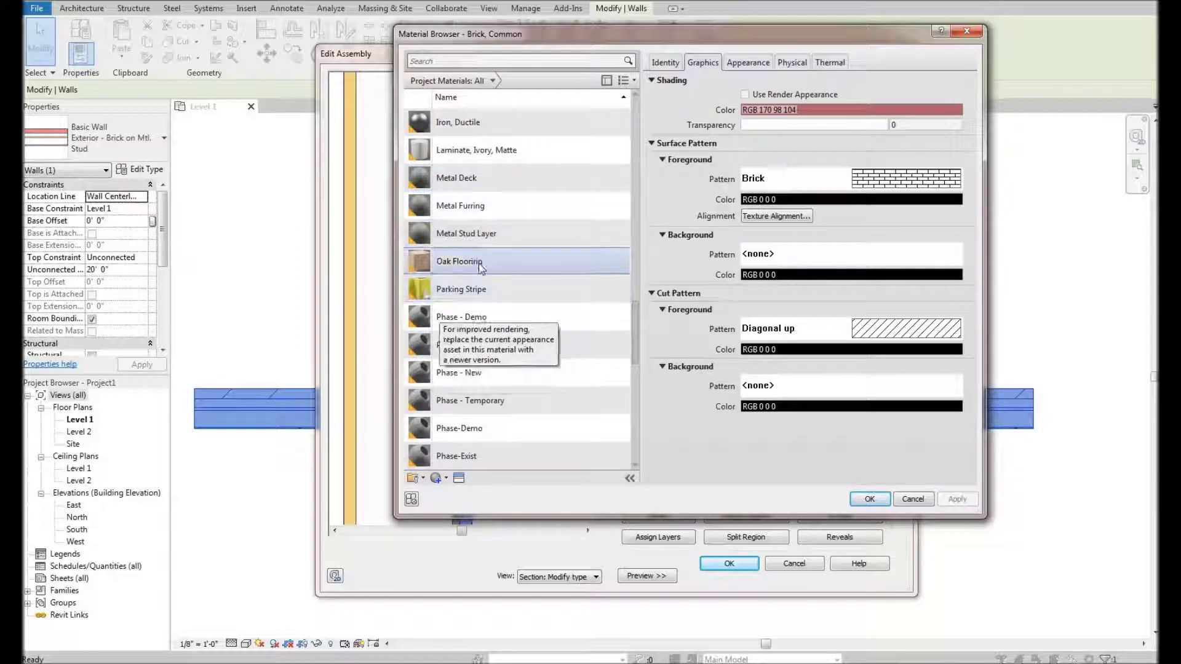
left_click(869, 499)
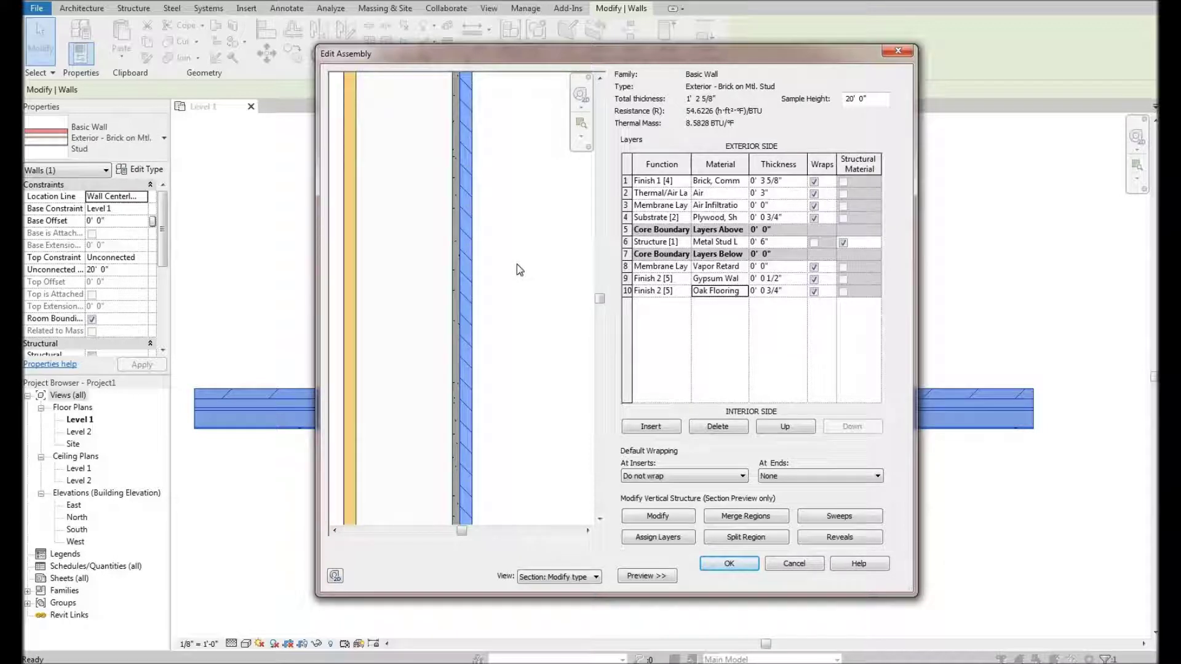
scroll(524, 356, "down", 2)
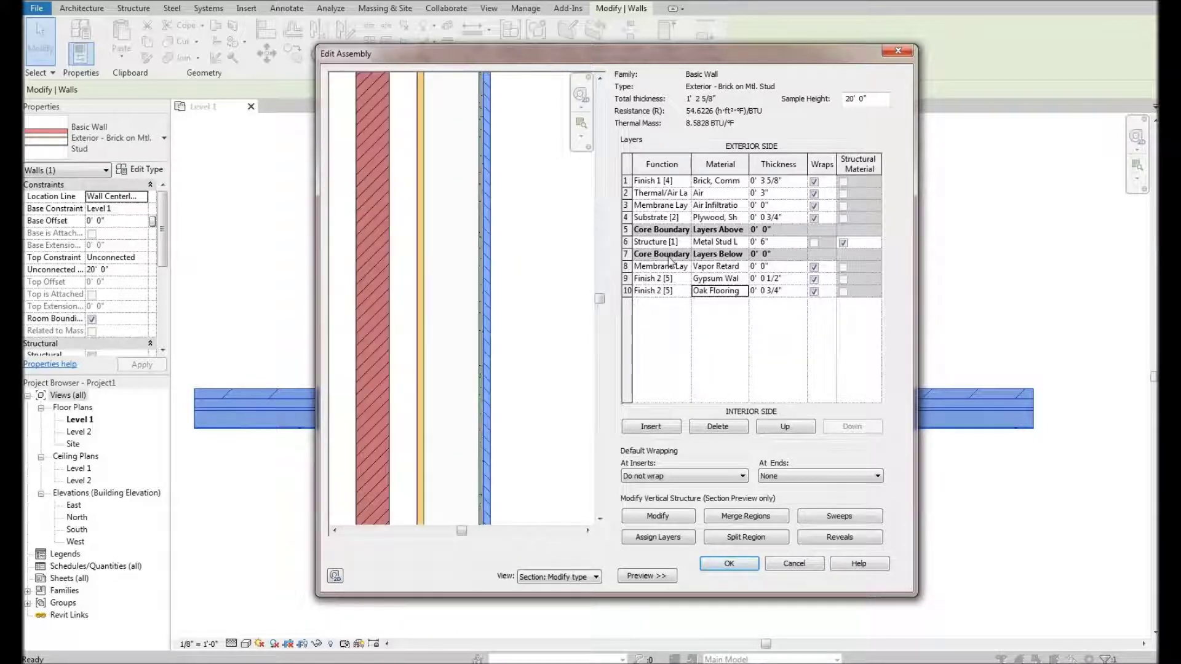
Examine the gypsum wall board layer in the section preview and review the default wrapping options at ends.
left_click(517, 346)
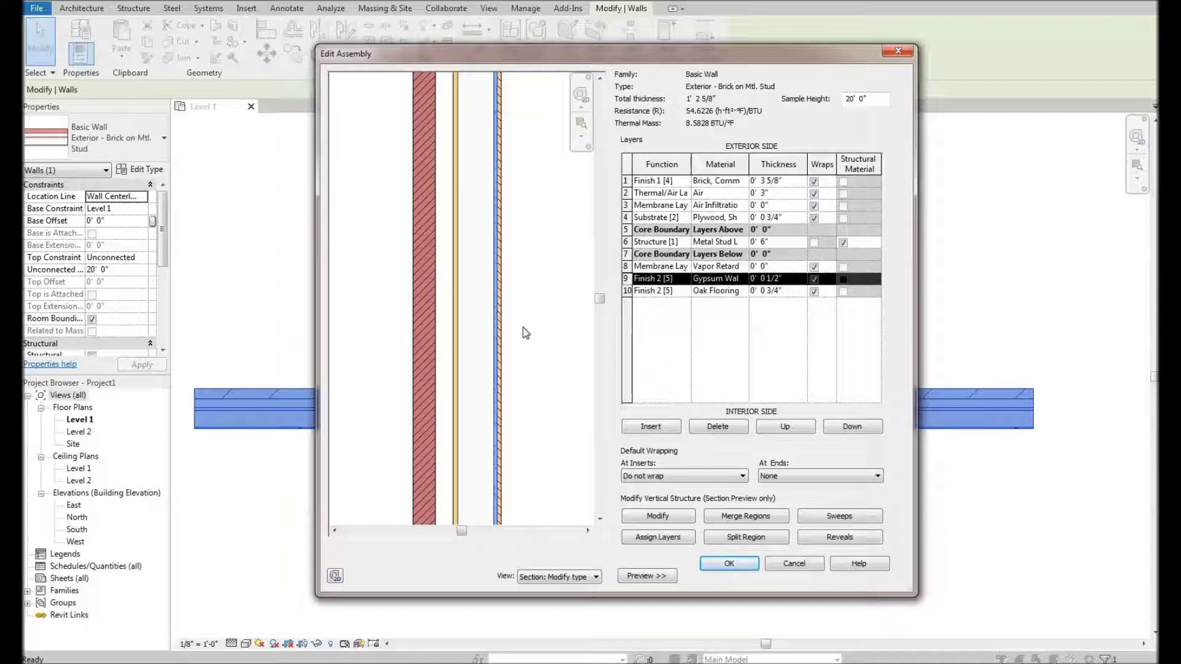
scroll(522, 356, "down", 3)
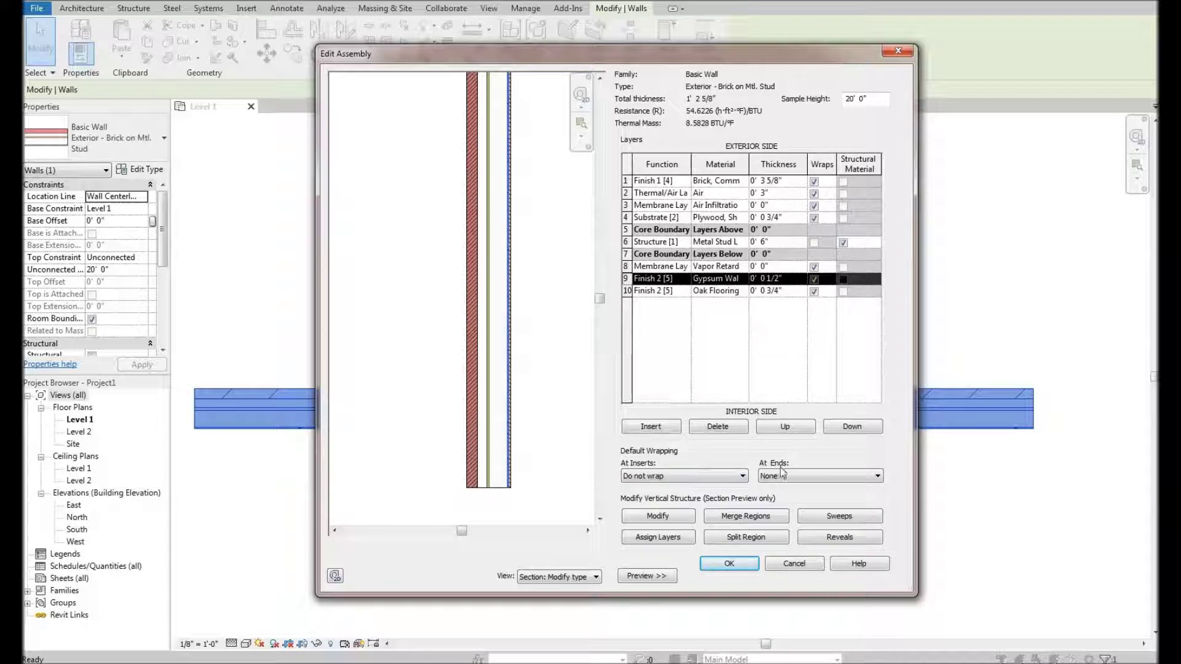
left_click(878, 475)
scroll(469, 335, "up", 3)
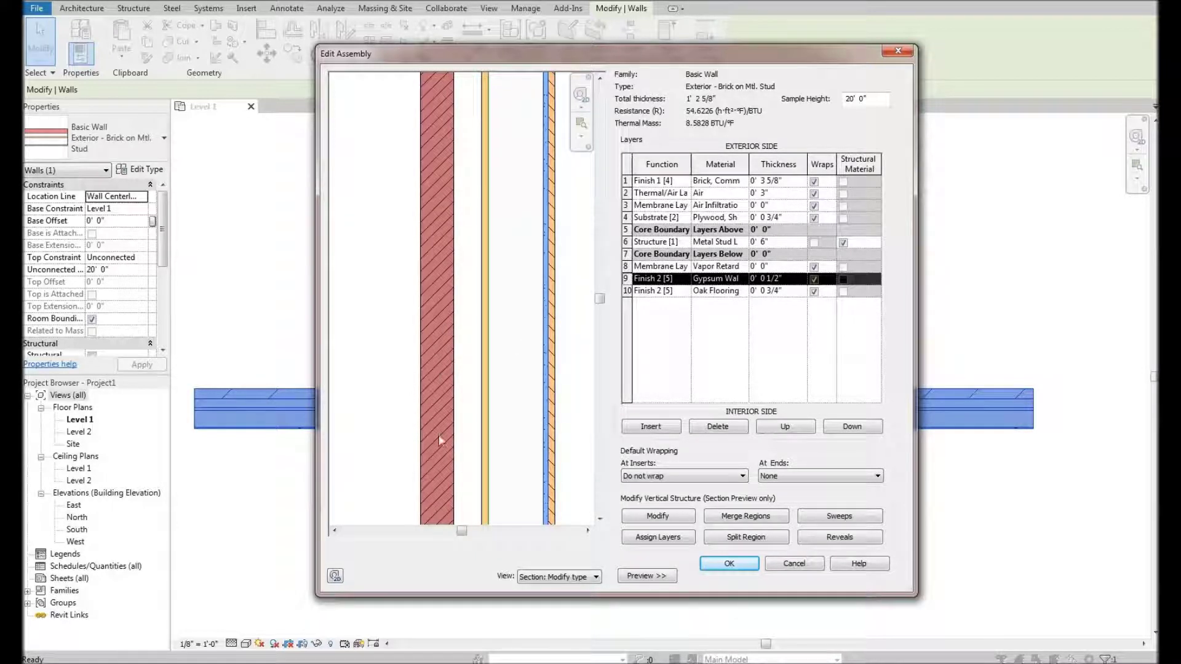
scroll(470, 336, "down", 2)
scroll(437, 192, "down", 3)
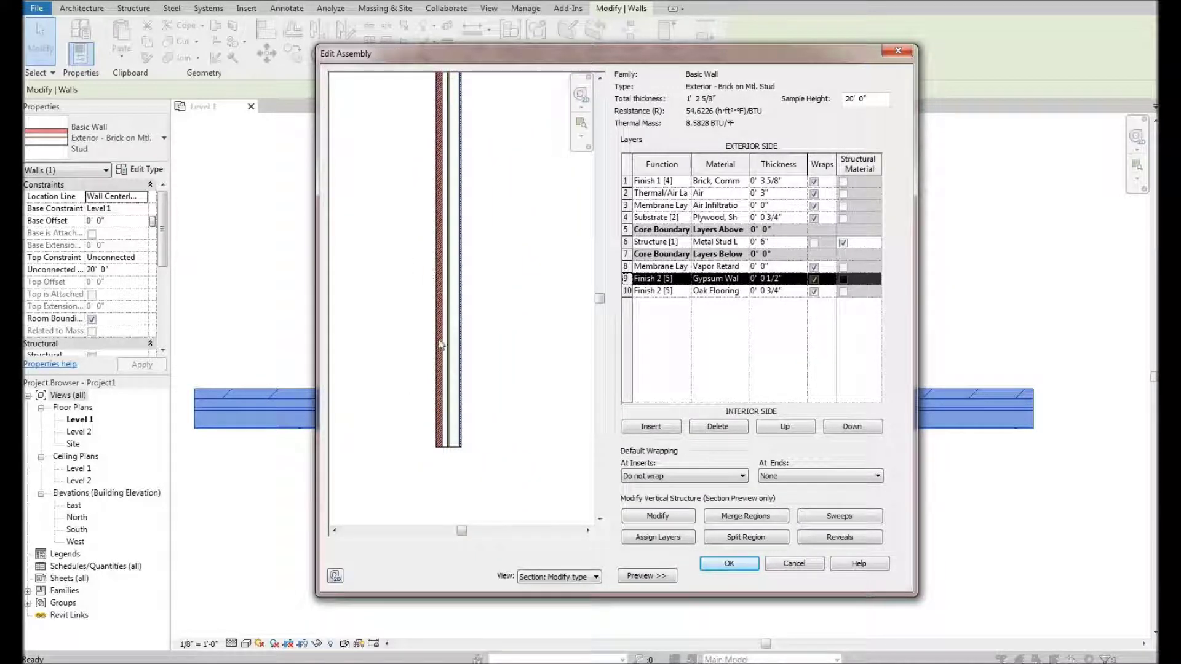
Split the exterior brick layer horizontally in the section preview, about 3'-11" above the wall base.
scroll(456, 474, "up", 4)
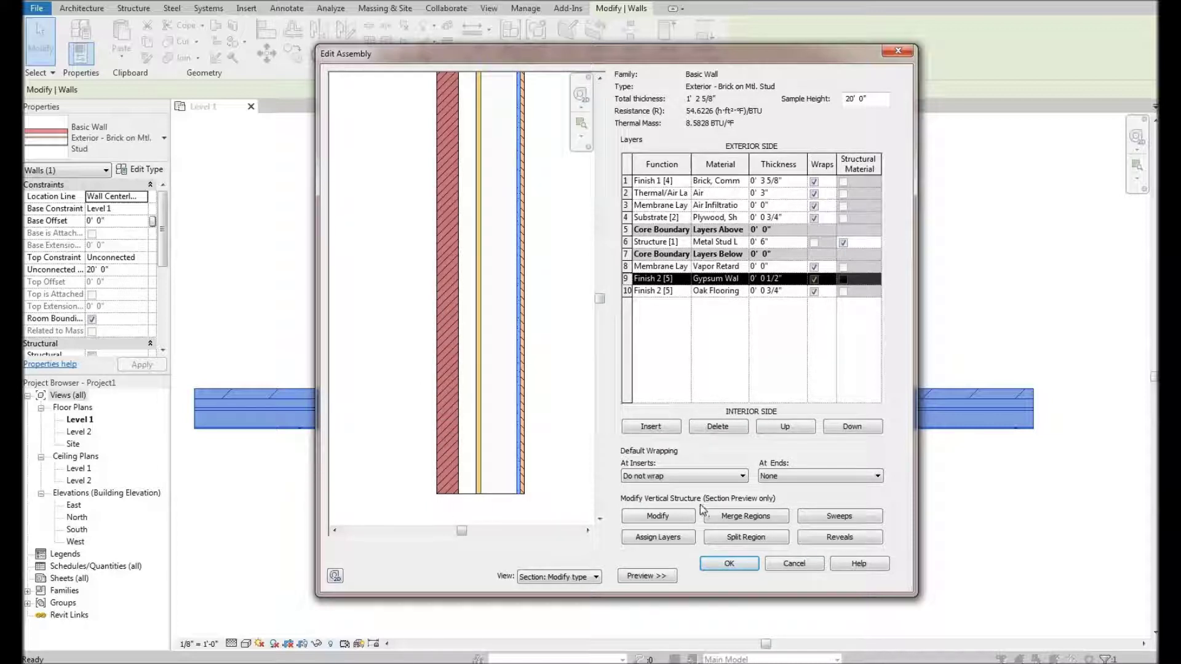
left_click(646, 519)
left_click(460, 373)
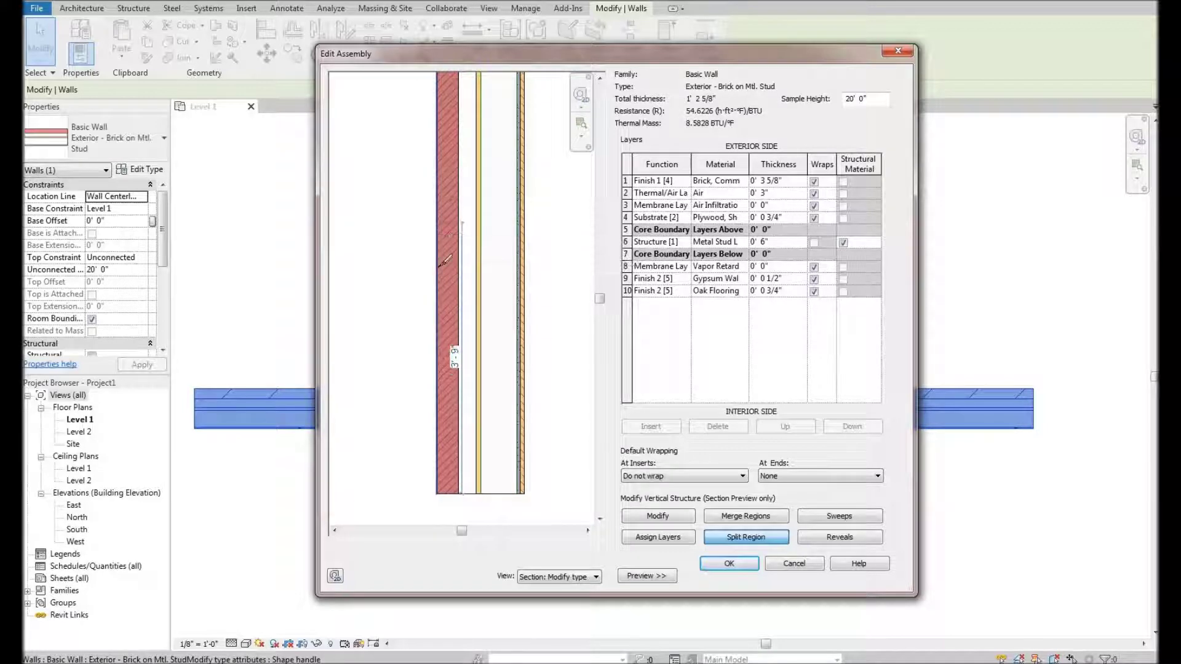
left_click(447, 211)
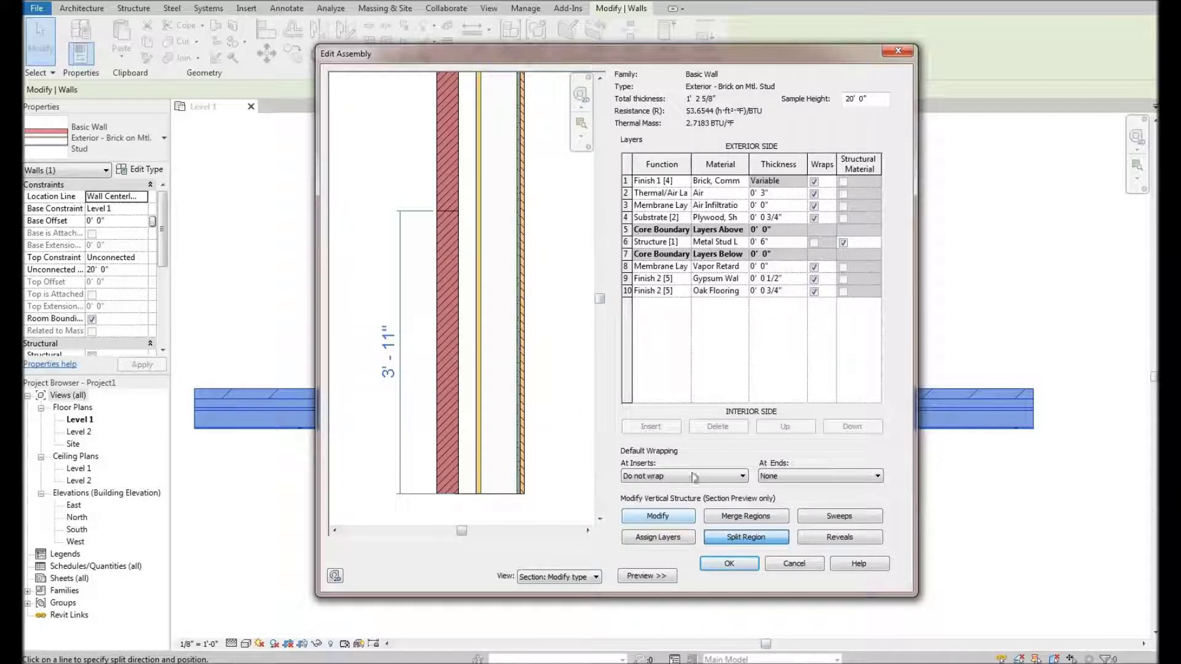
Set the height of the brick layer's split line to 4'-6" above the wall base.
left_click(662, 518)
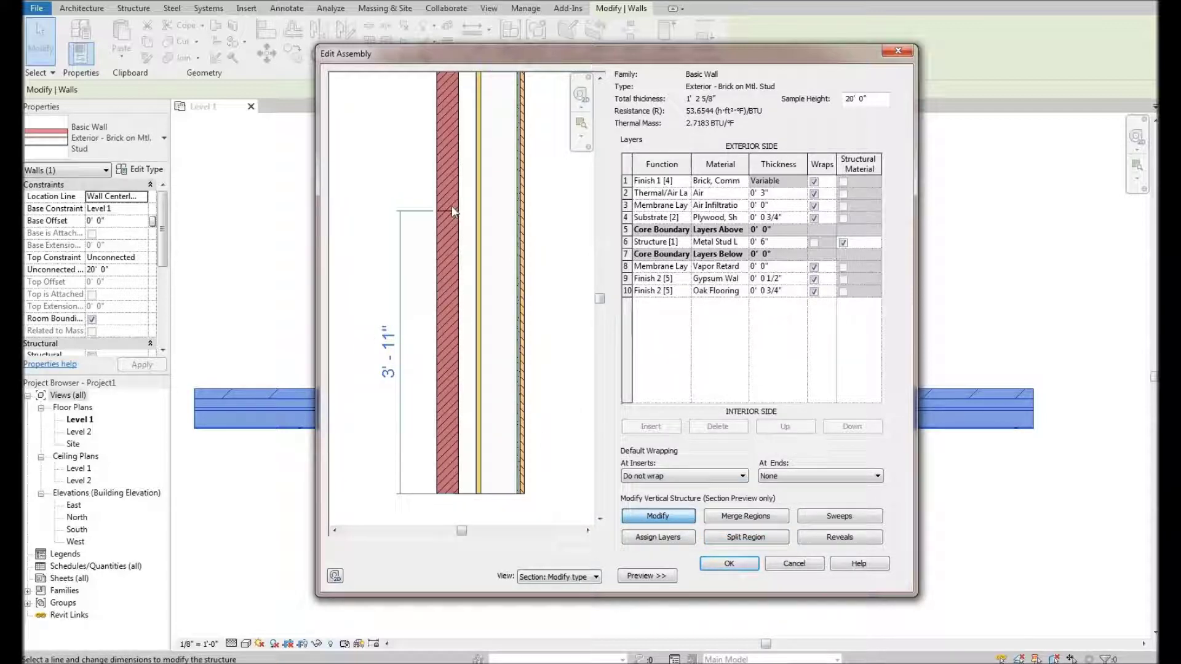
left_click(445, 215)
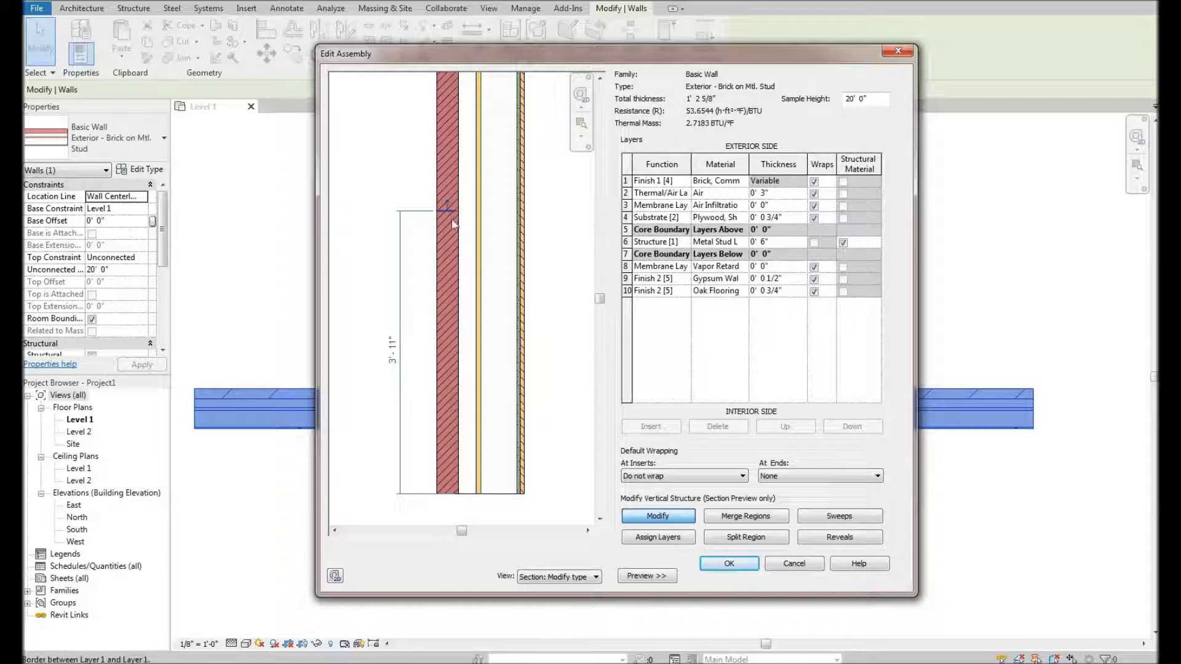
left_click(391, 351)
type("4'6")
key("Return")
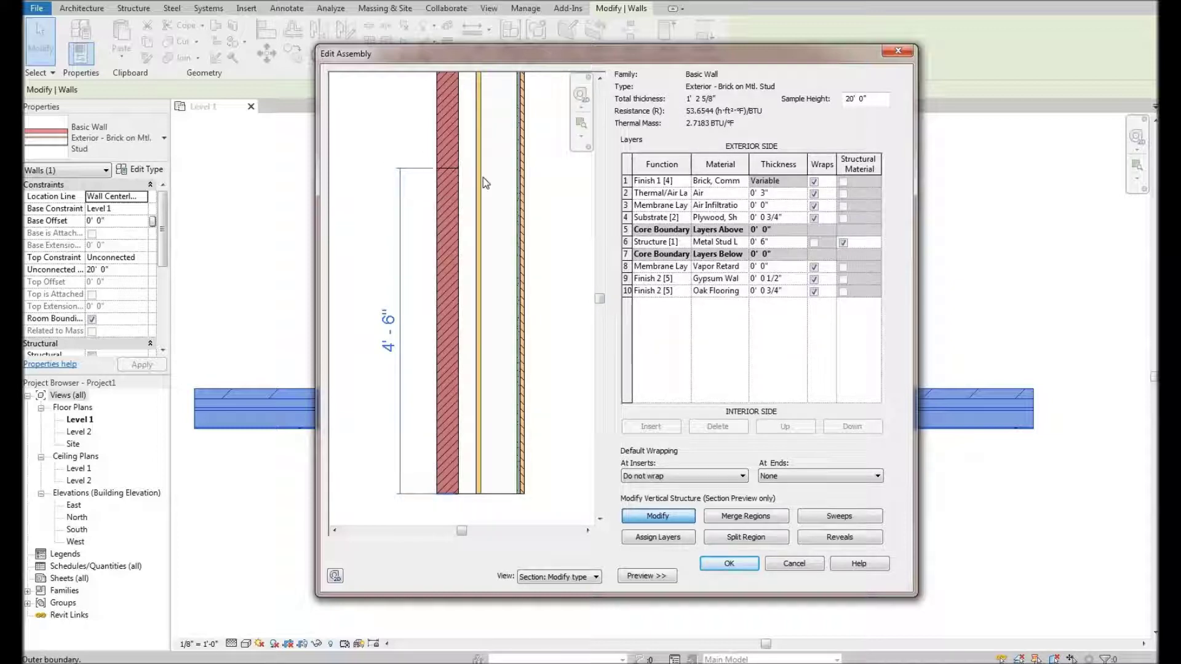
left_click(656, 515)
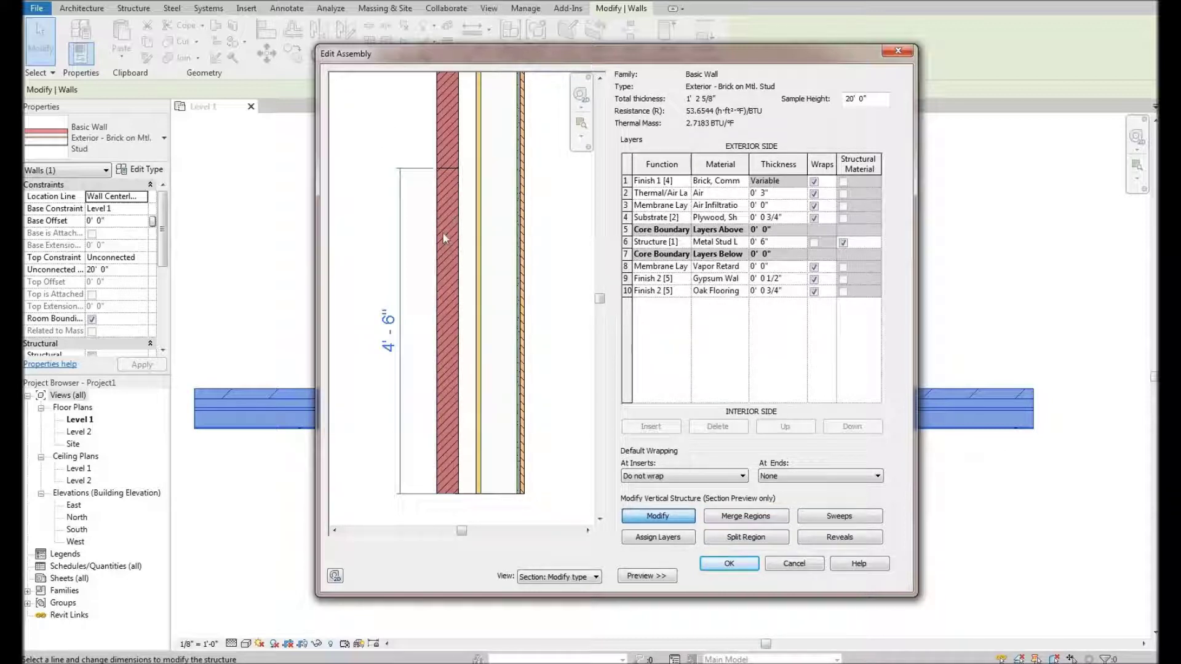
Insert a new layer between the exterior brick and the air layer, and set its function to Finish 1 [4].
left_click(719, 193)
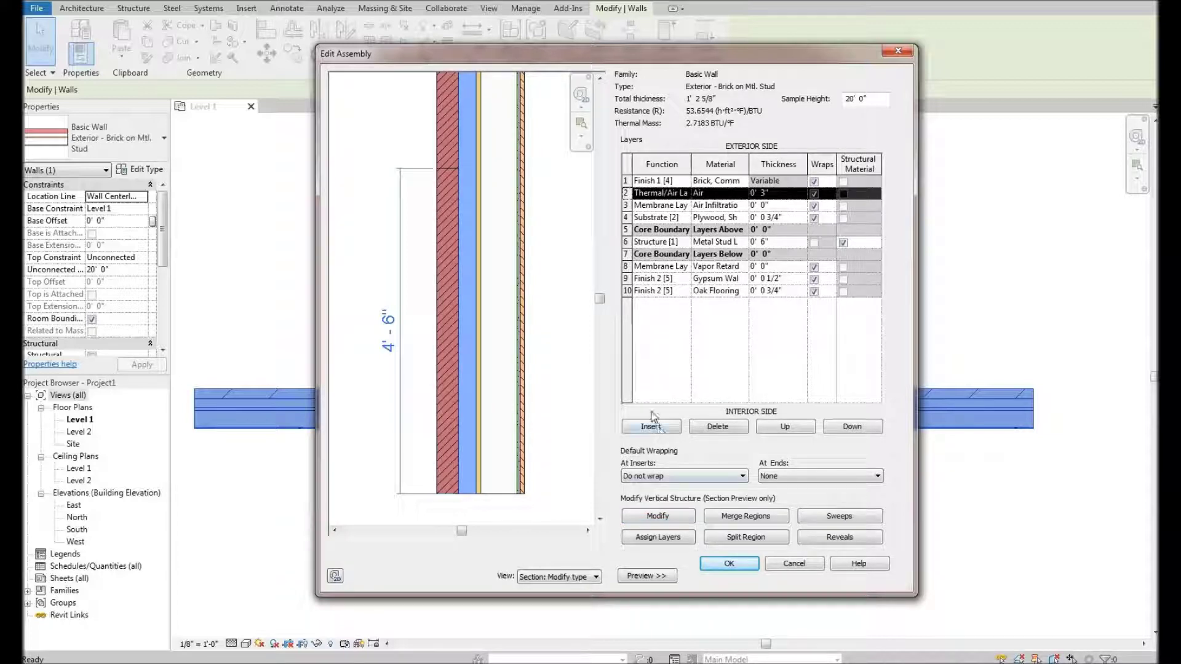
left_click(651, 425)
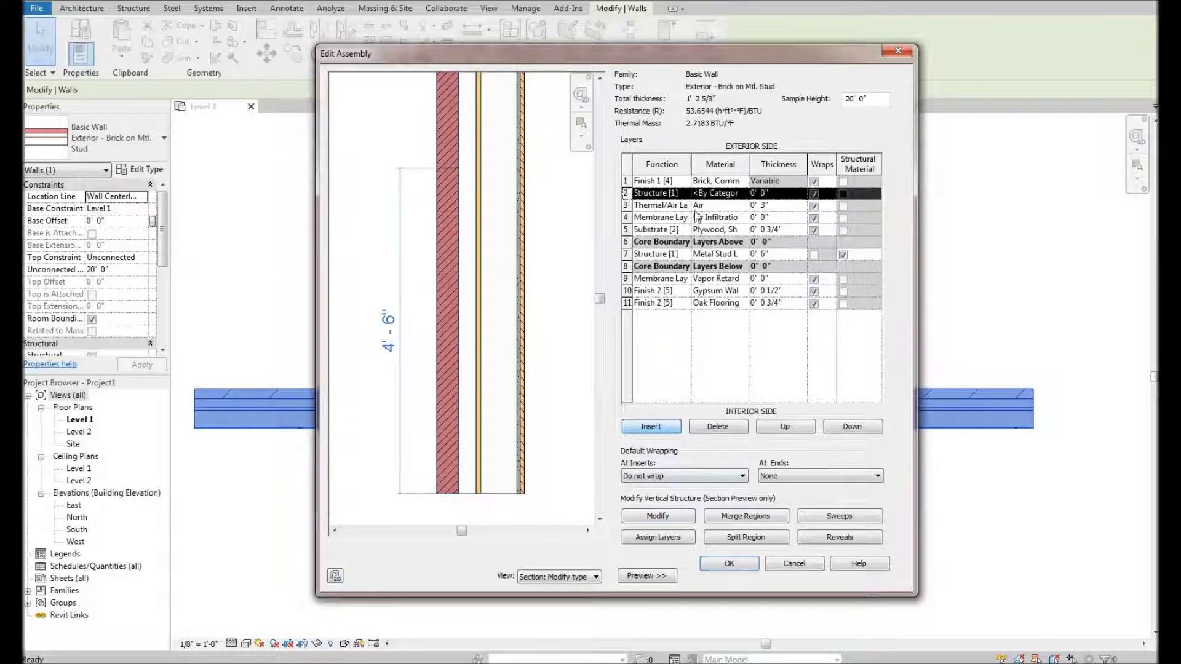
key("alt+Down")
left_click(668, 237)
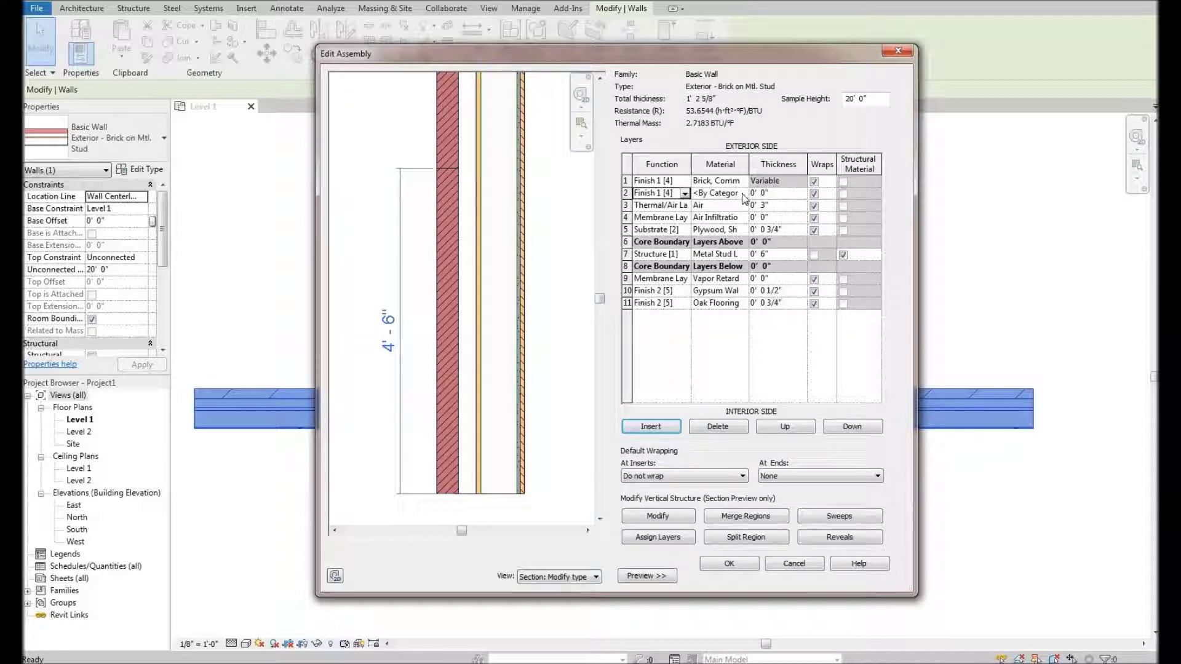
Assign the Concrete Masonry Units material to the new Finish 1 layer beneath the brick layer's row.
left_click(713, 192)
left_click(742, 193)
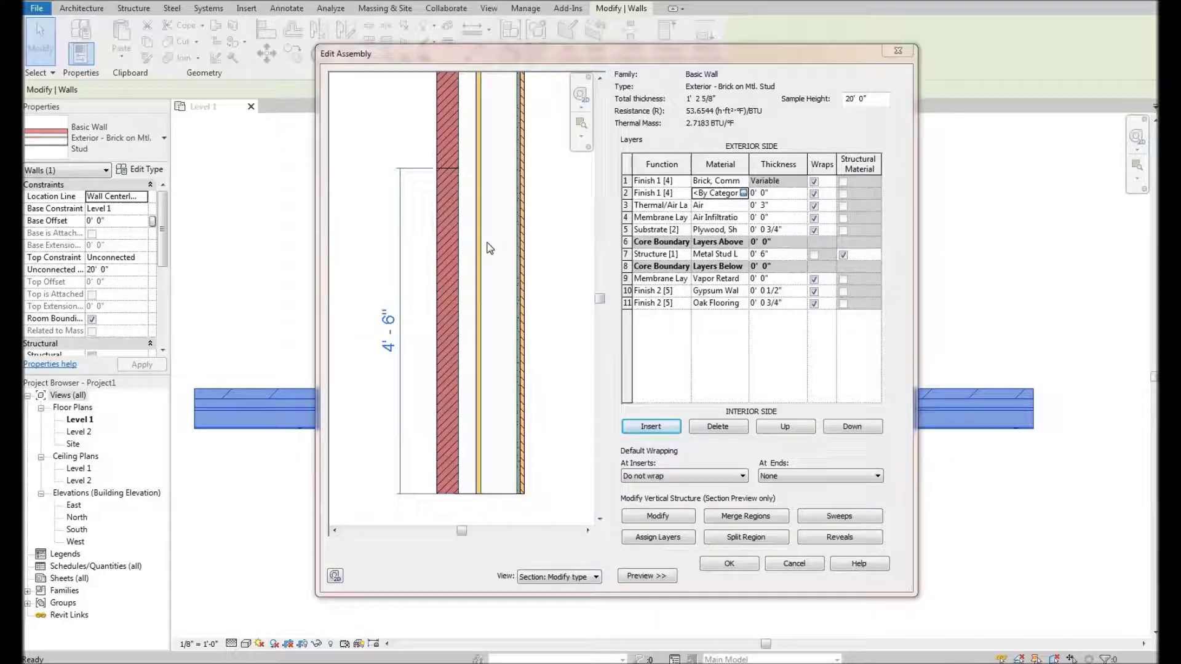
scroll(526, 292, "up", 10)
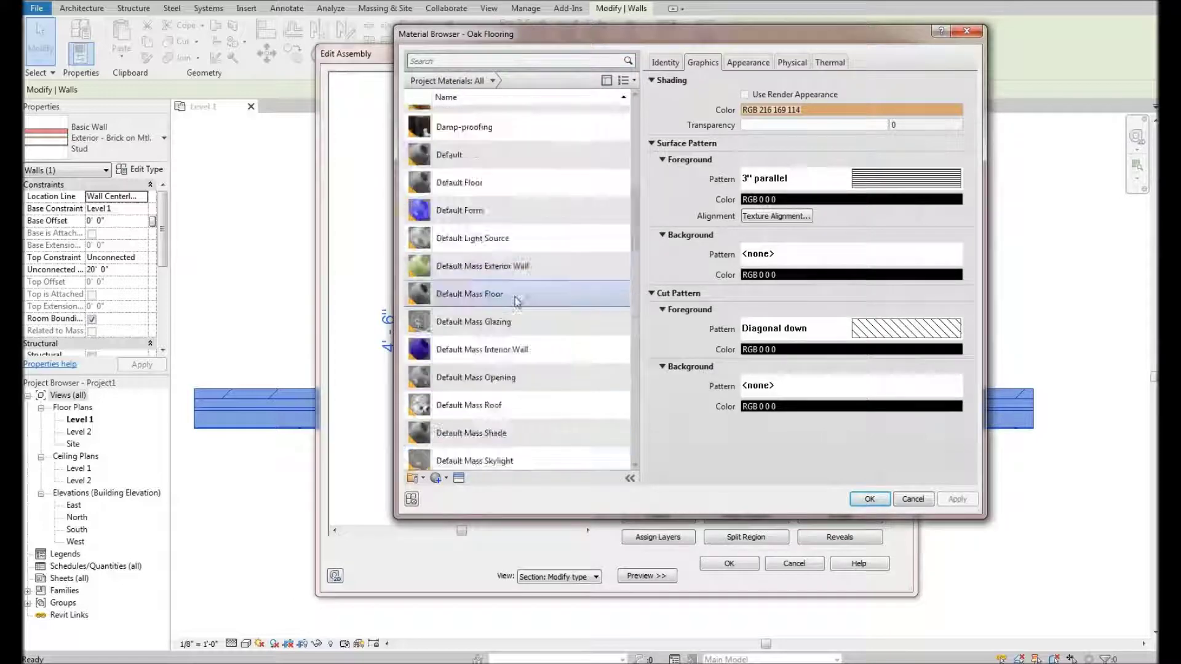
scroll(541, 295, "down", 3)
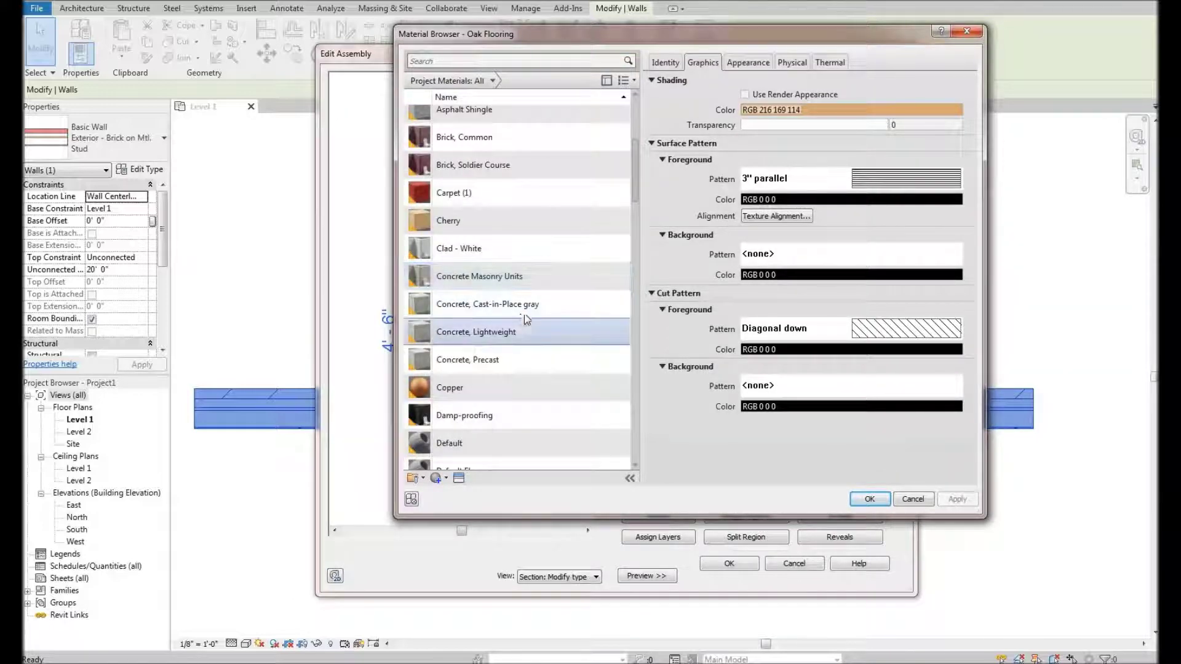
left_click(481, 280)
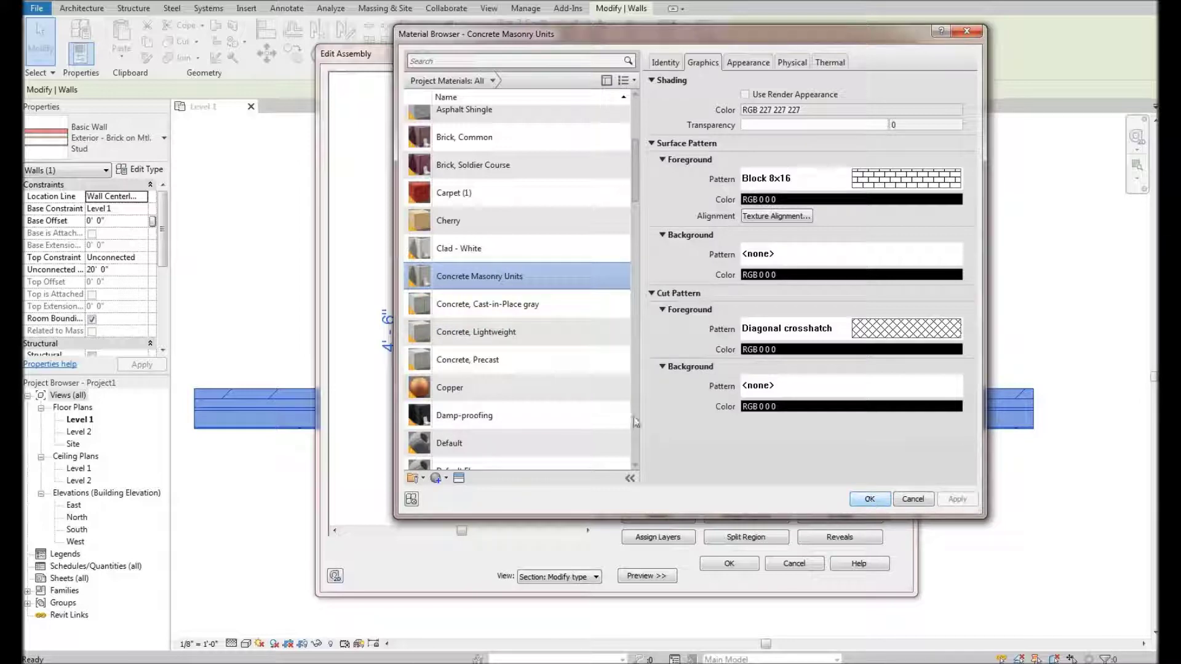
left_click(869, 498)
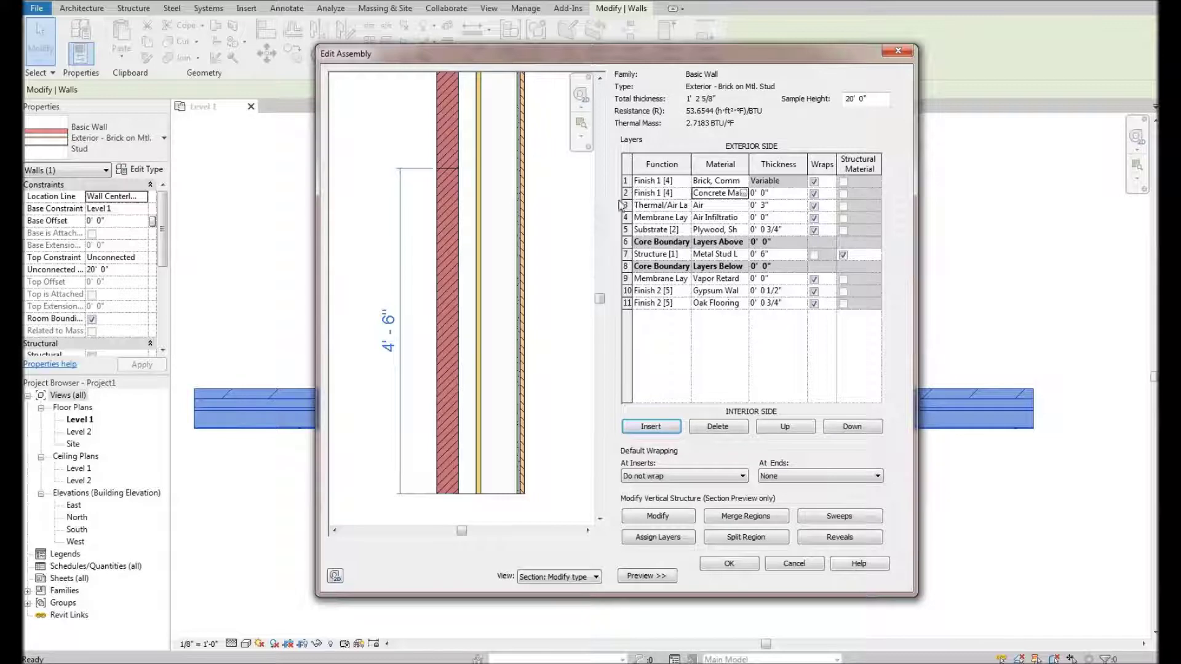
Assign the concrete masonry layer to the lower region of the split exterior brick.
left_click(625, 194)
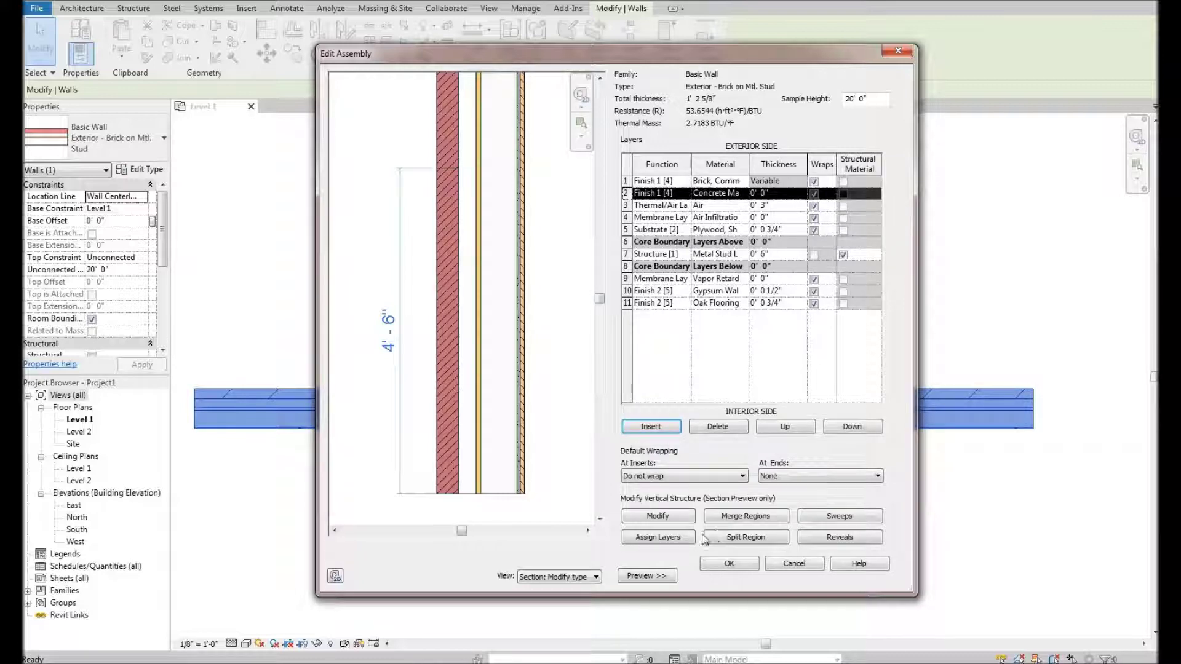
left_click(649, 537)
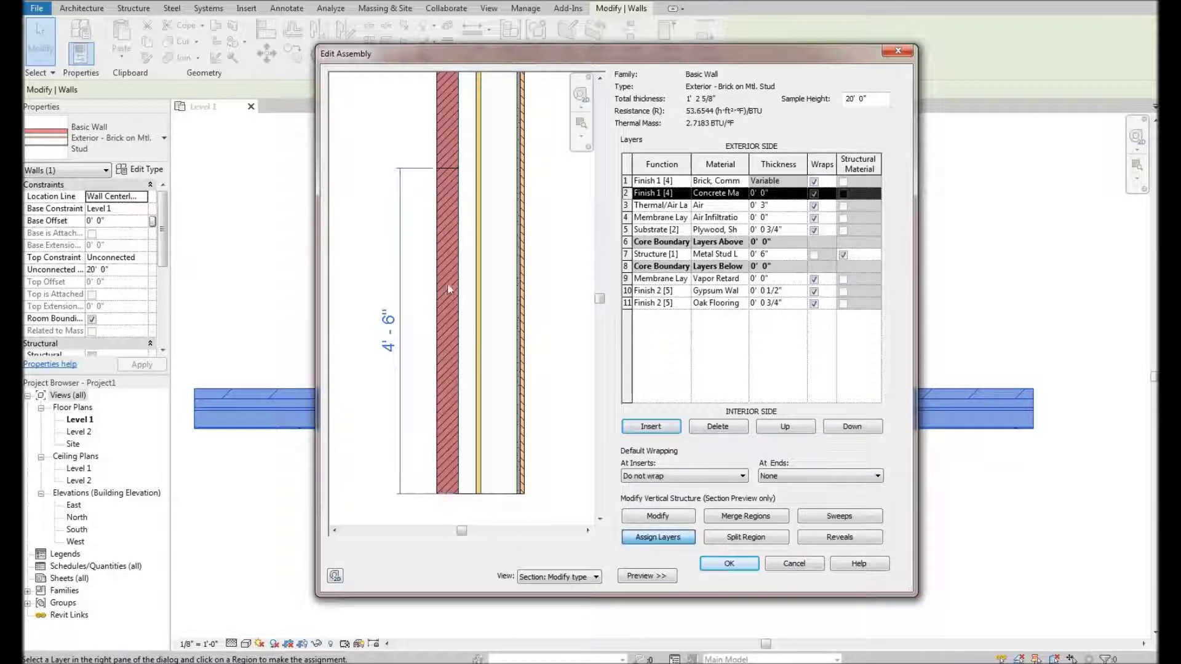
left_click(444, 218)
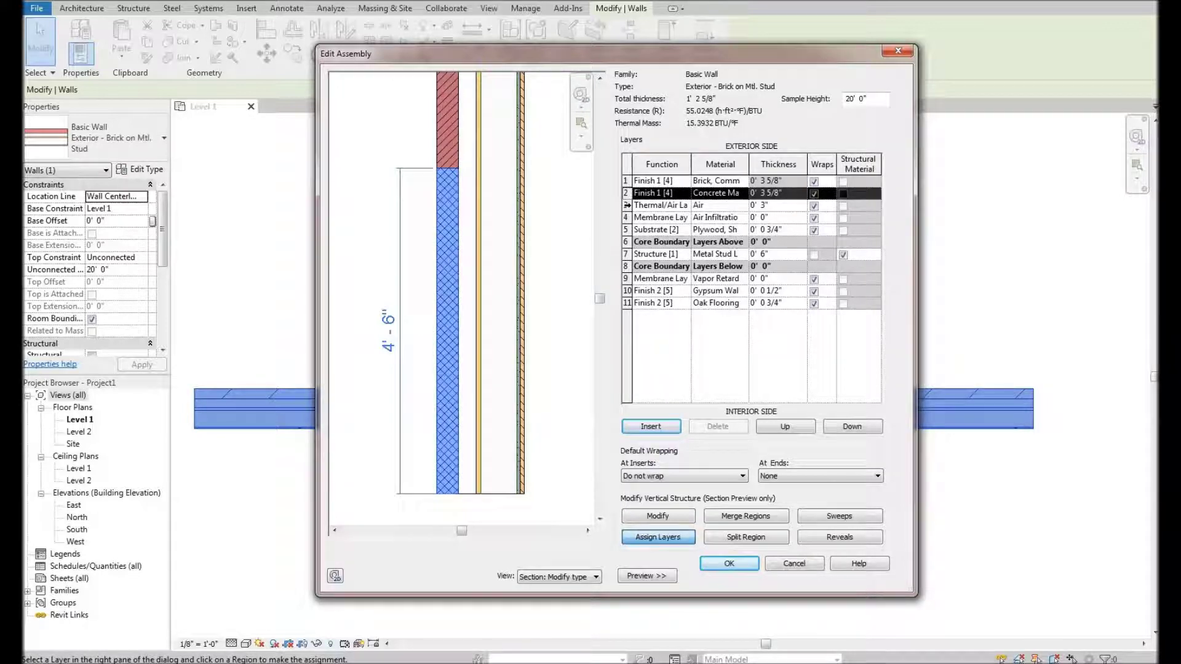
Merge the concrete masonry region back into the exterior brick layer, and delete the concrete masonry layer from the assembly.
left_click(626, 206)
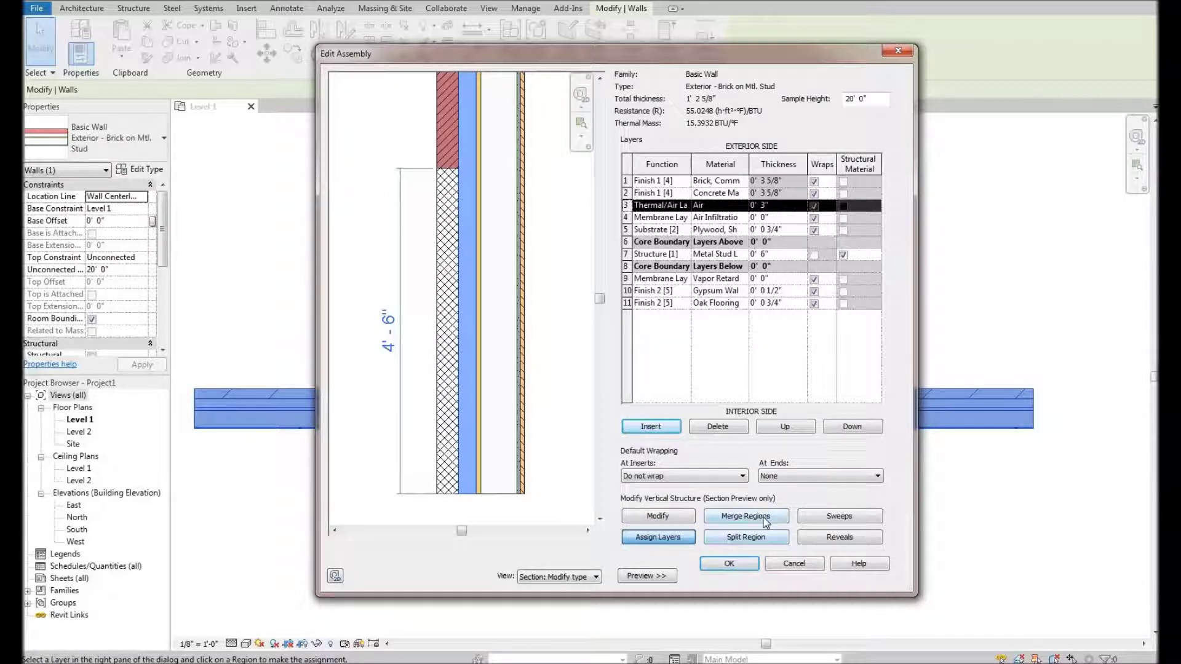
left_click(745, 517)
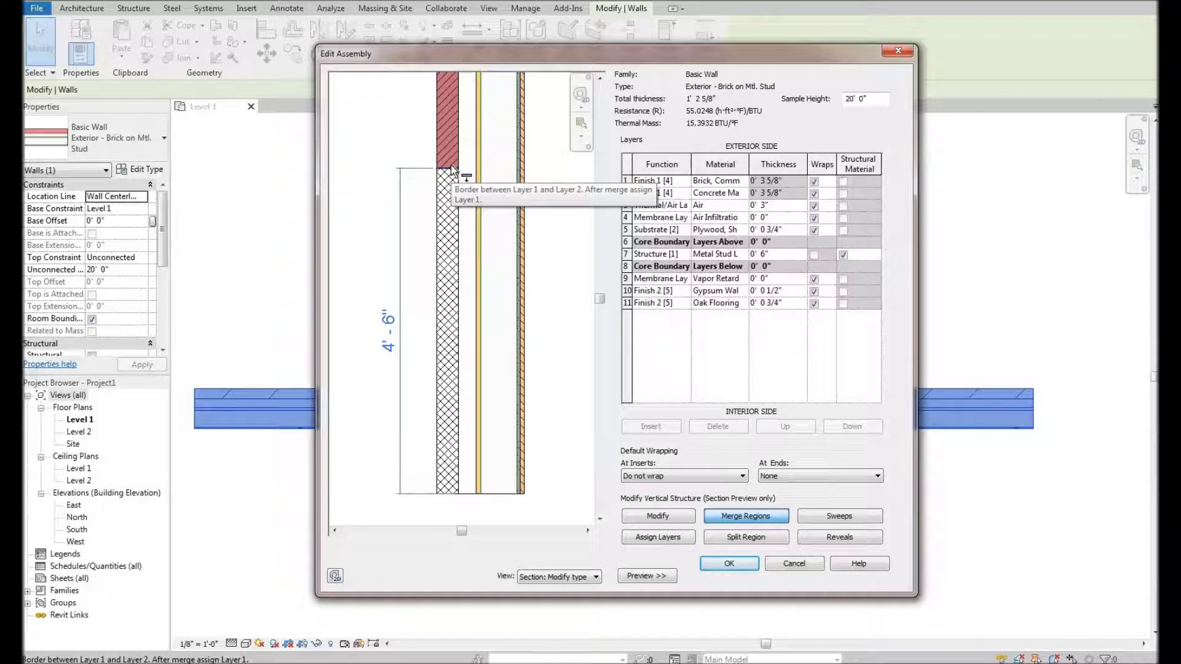
left_click(451, 165)
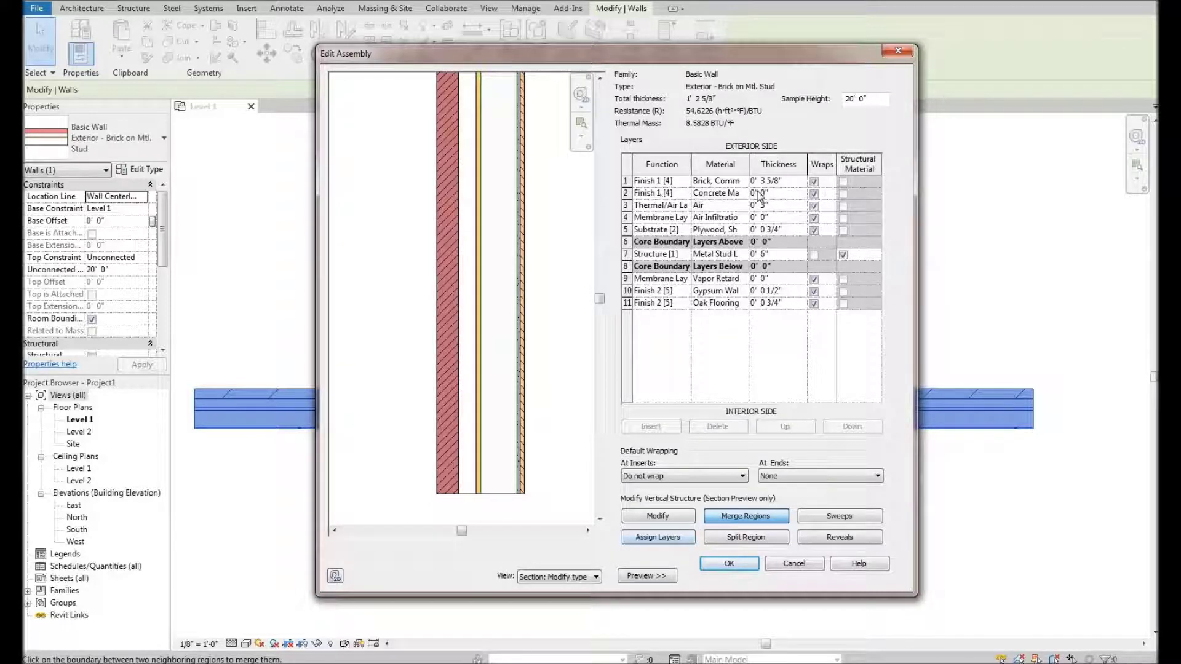
left_click(737, 195)
left_click(718, 427)
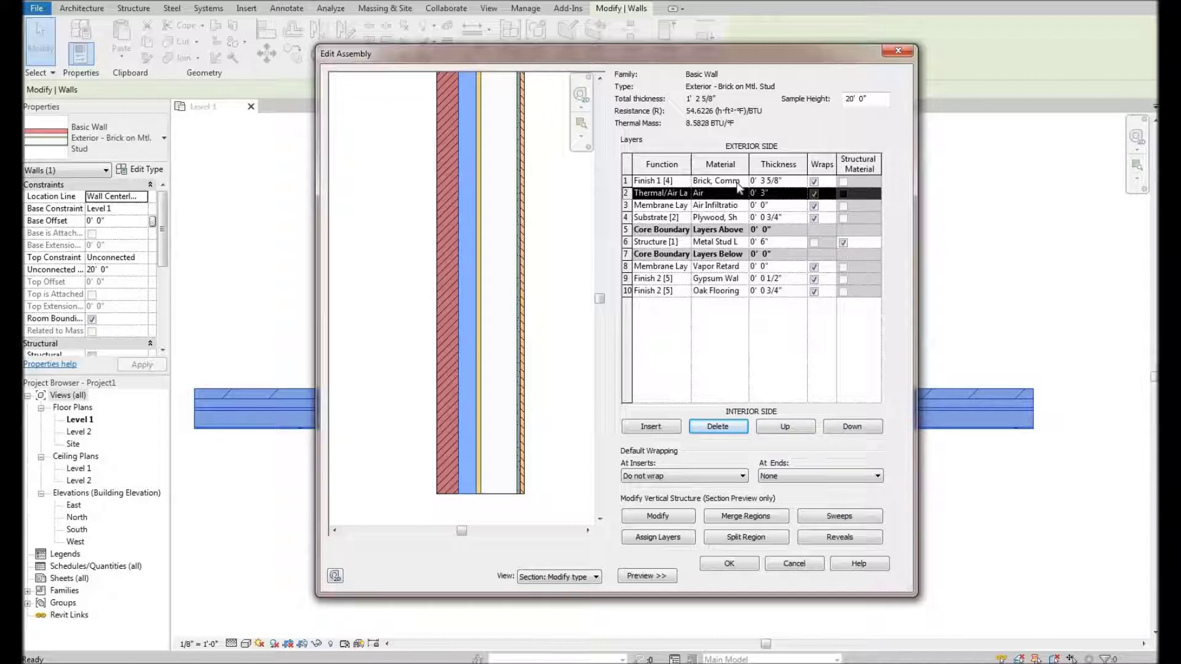
Start loading a profile for the wall sweeps and browse to the Wall folder under Profiles in the US Imperial library.
left_click(849, 519)
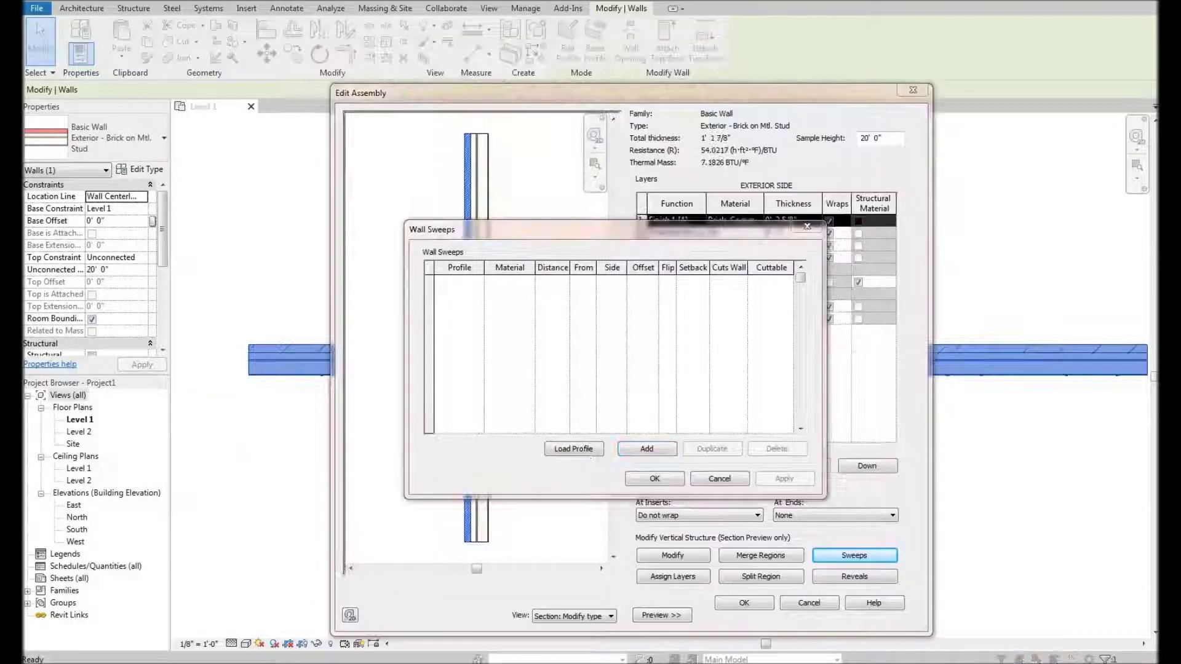
left_click(582, 448)
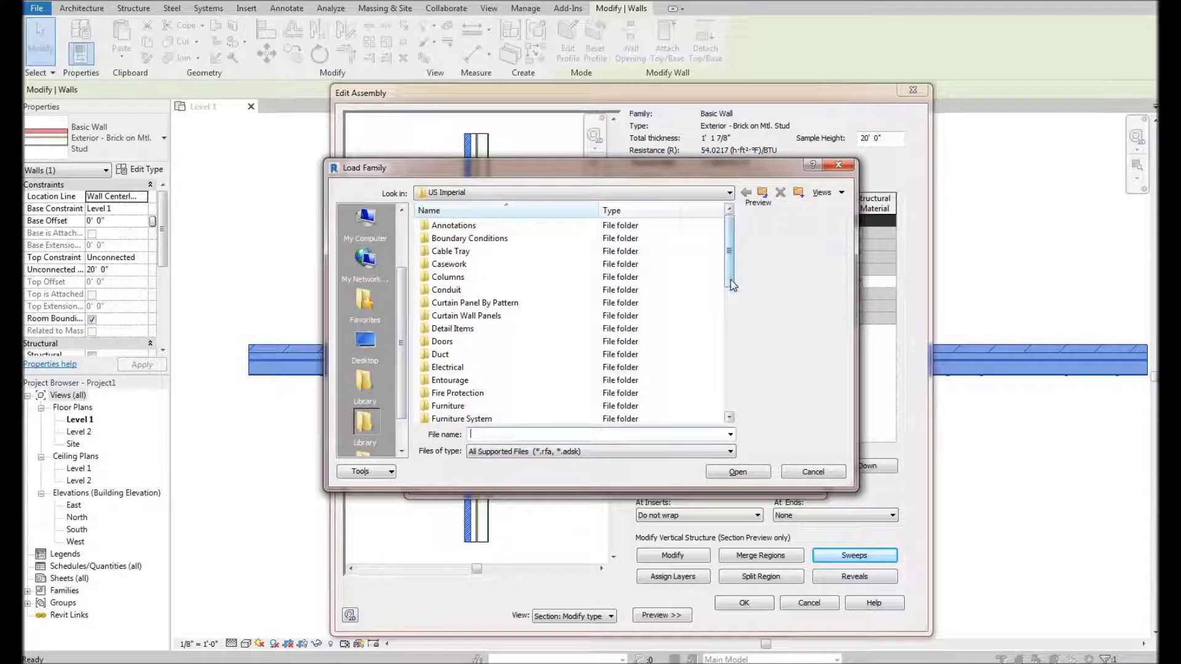
scroll(451, 345, "down", 5)
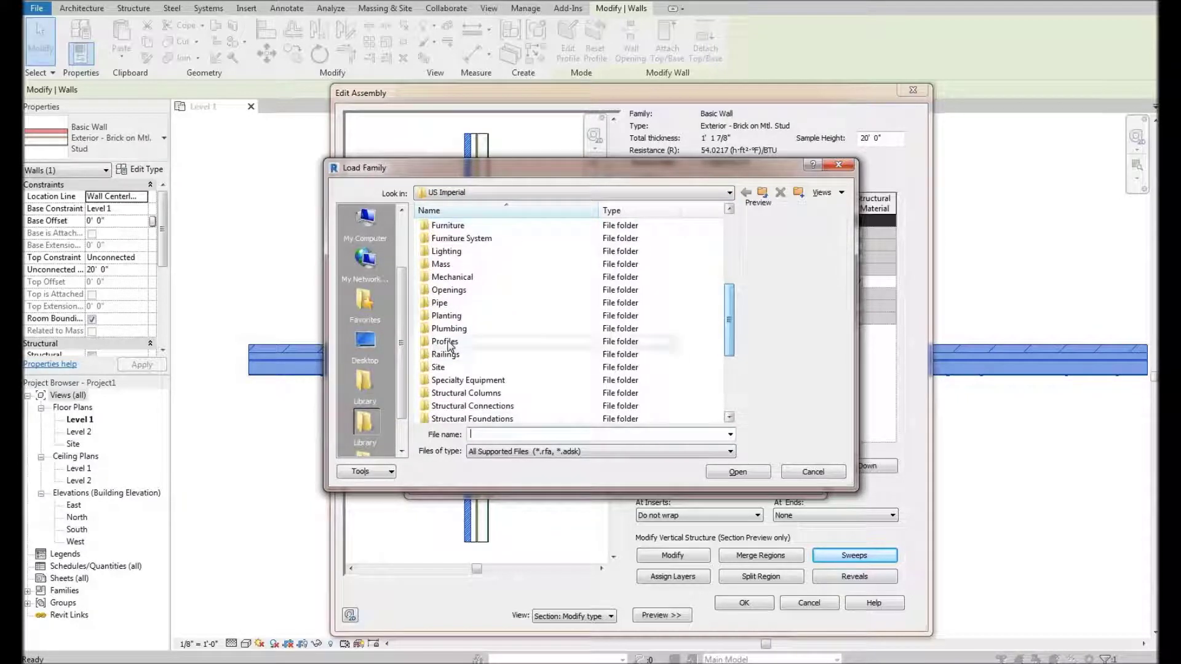
double_click(625, 340)
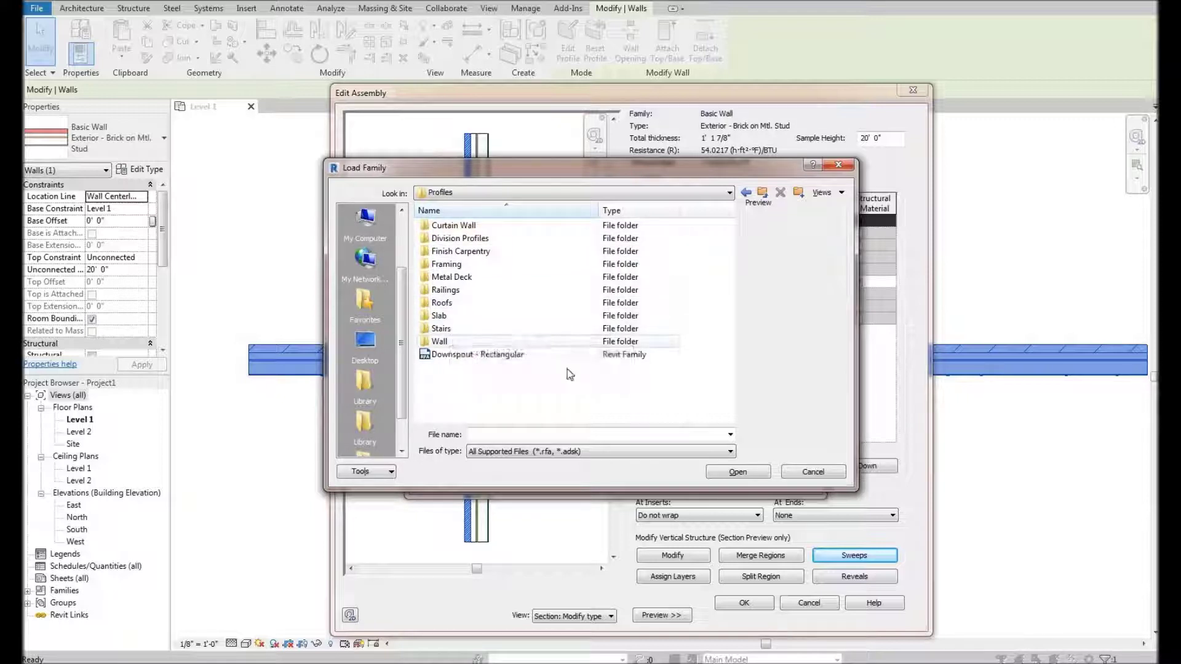
double_click(441, 341)
Preview the brick course, CMU course and cornice wall profiles, and load the Sill-Precast family.
left_click(468, 316)
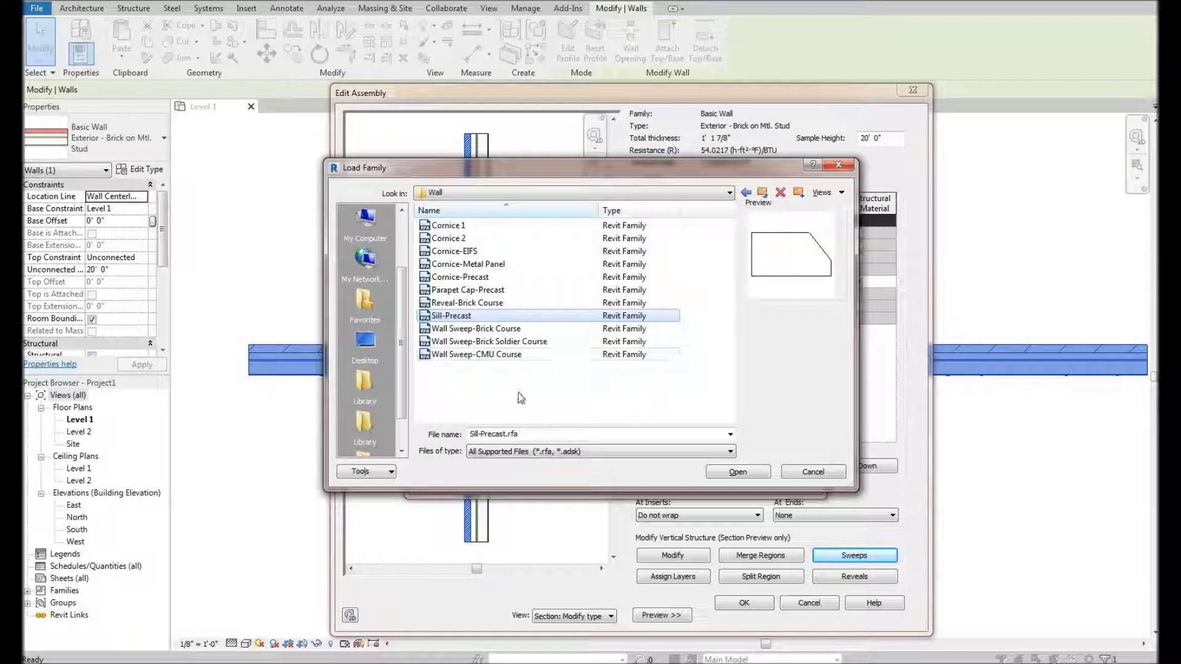
left_click(510, 330)
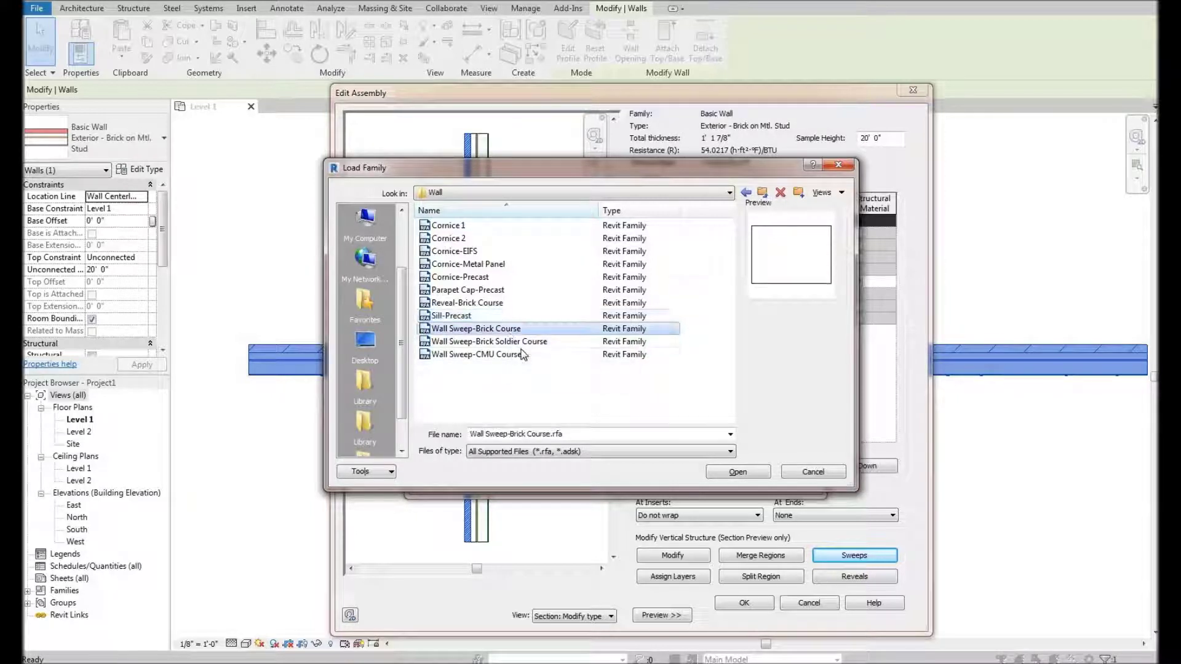
left_click(520, 343)
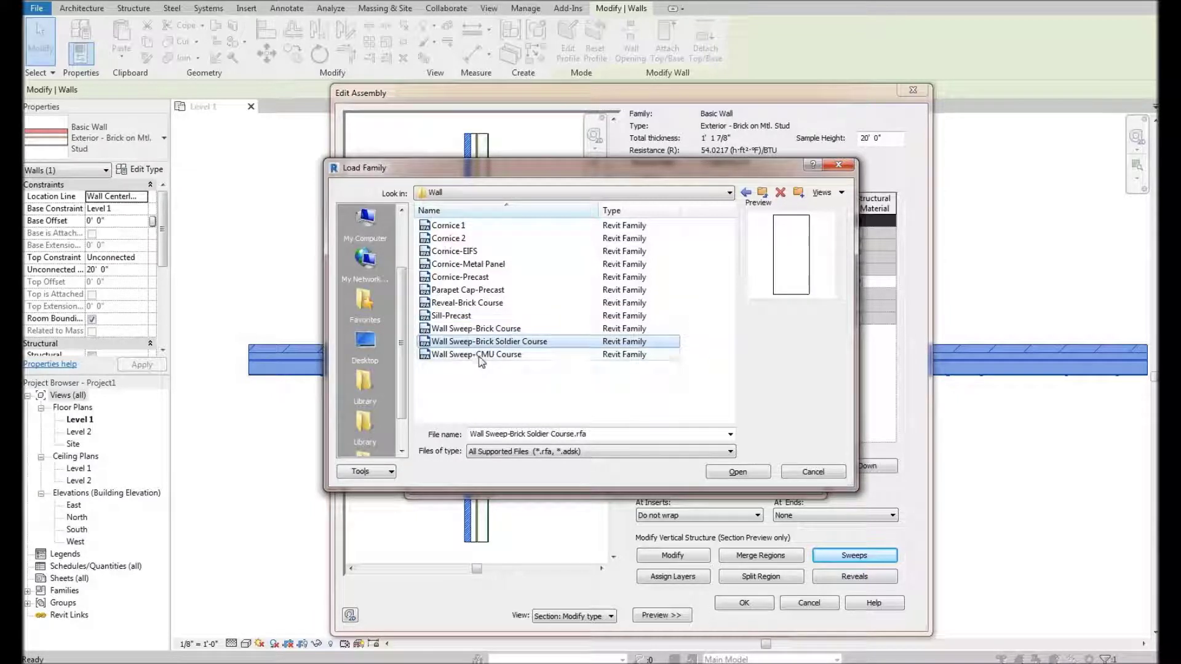
left_click(477, 356)
left_click(473, 265)
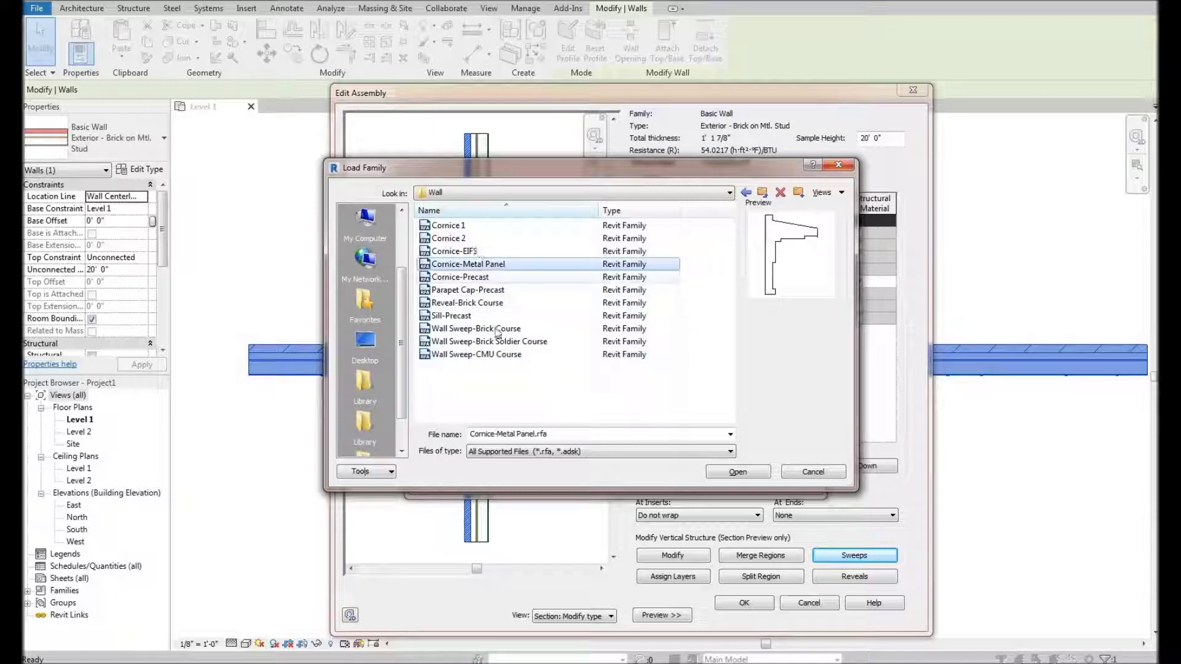
left_click(473, 278)
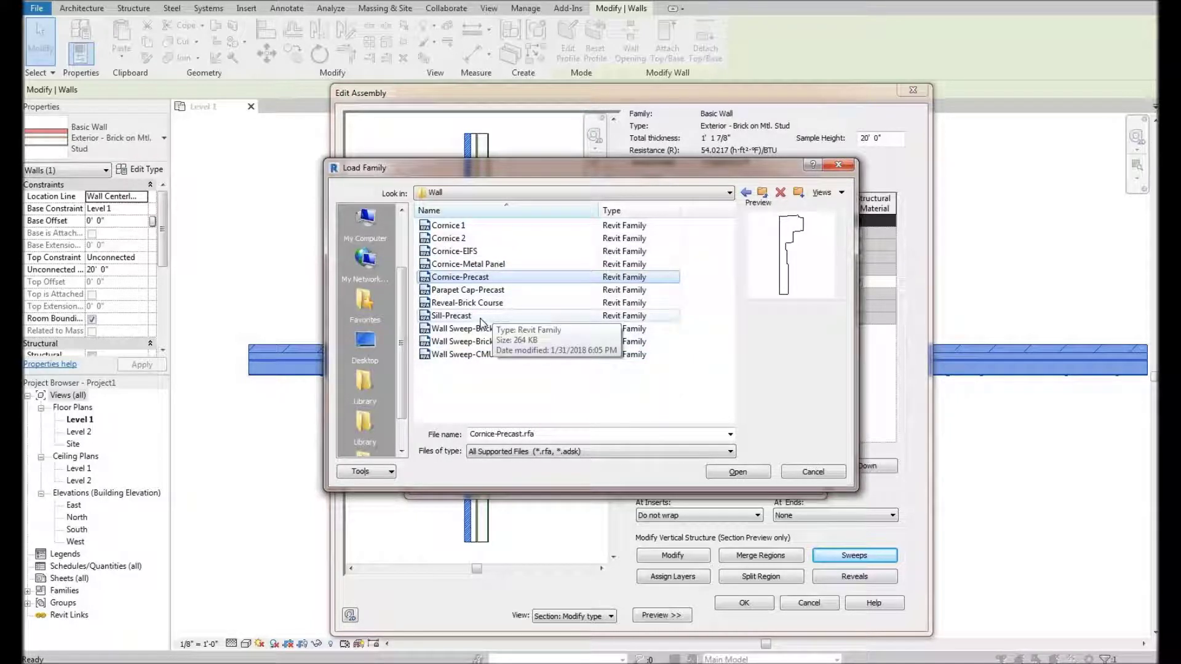
left_click(523, 316)
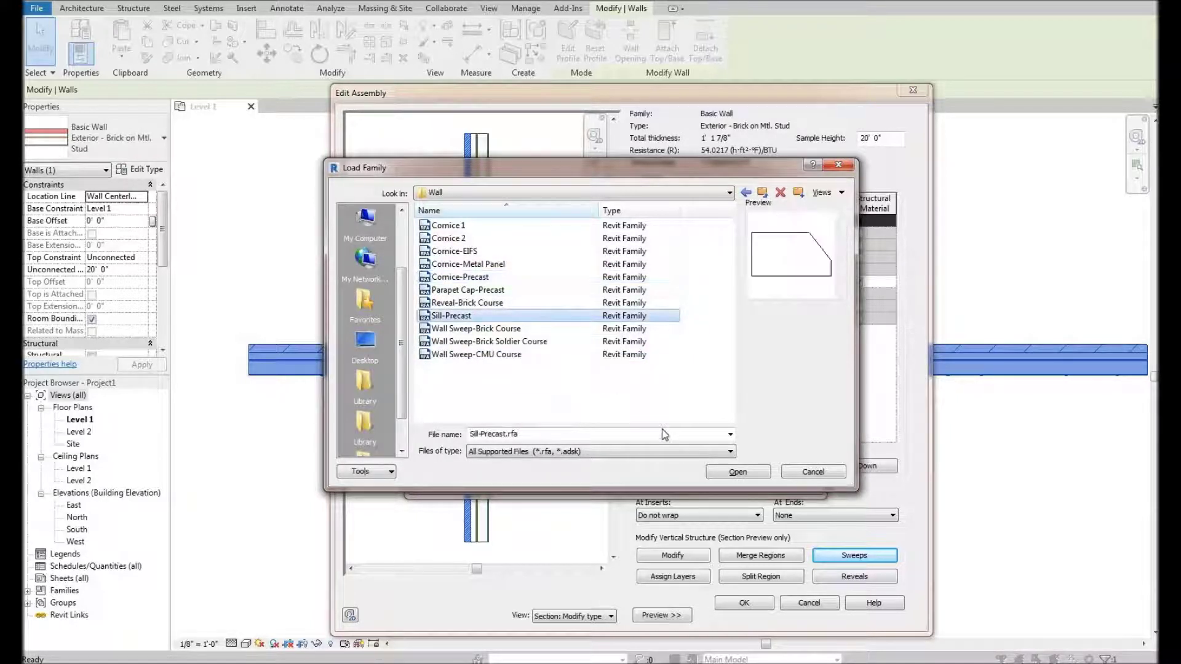
left_click(739, 472)
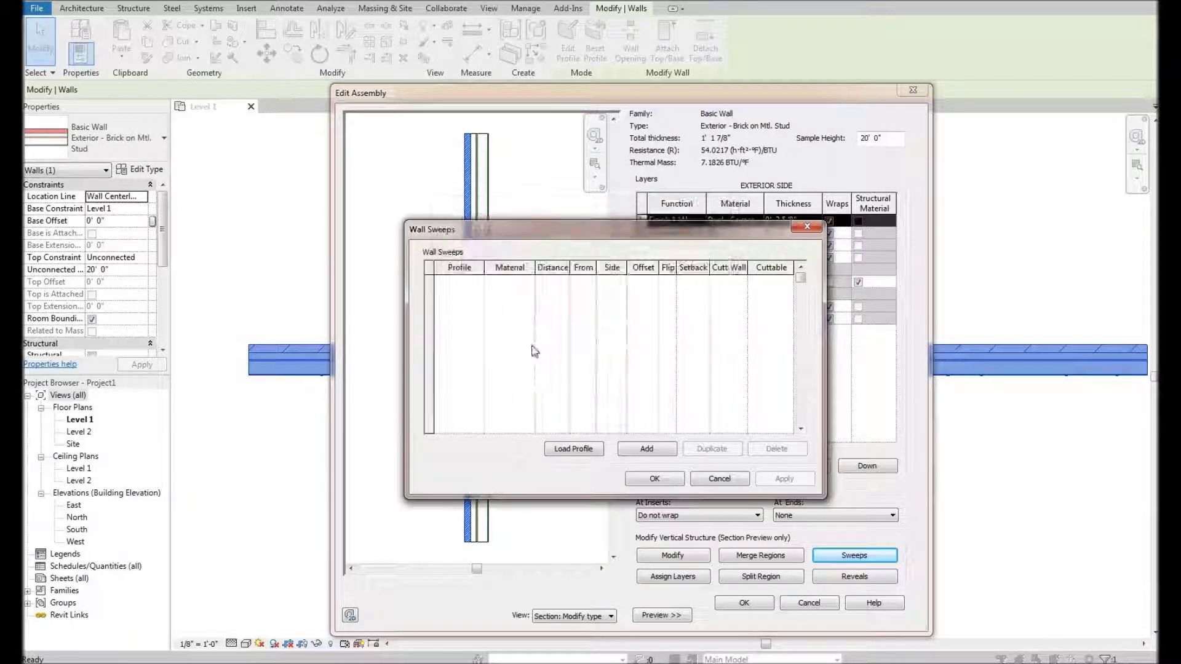
Add a wall sweep that uses the Sill-Precast : 8" Wide profile.
left_click(647, 451)
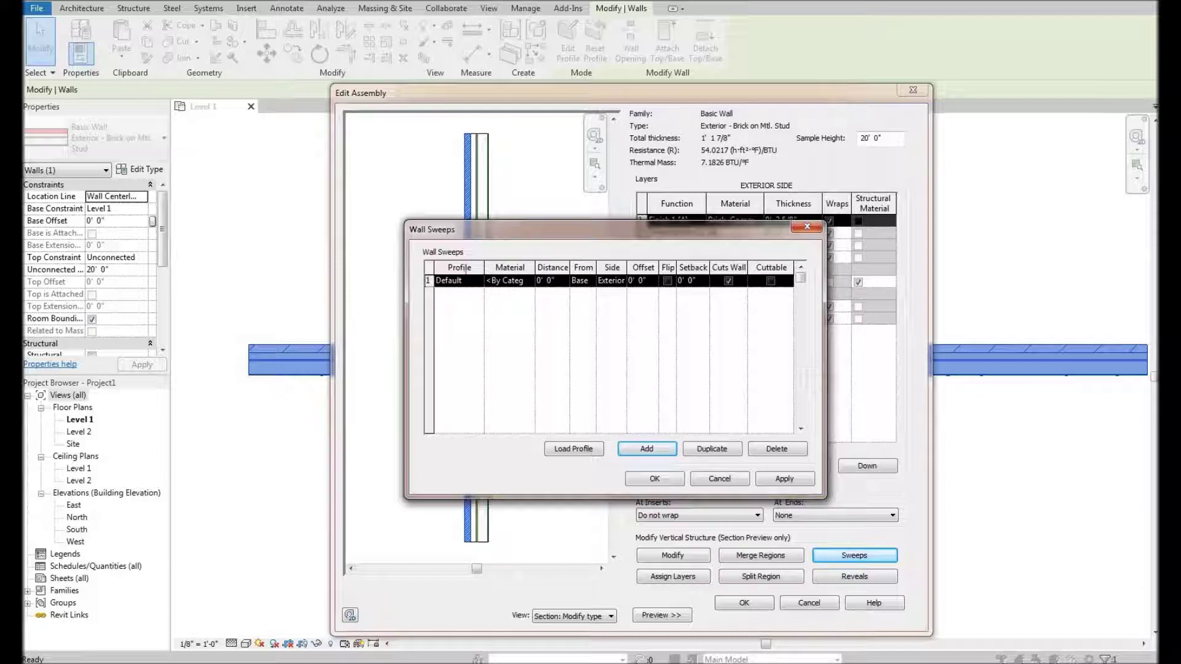
left_click(460, 281)
scroll(518, 329, "down", 2)
scroll(516, 323, "up", 2)
scroll(514, 320, "down", 2)
scroll(494, 310, "up", 2)
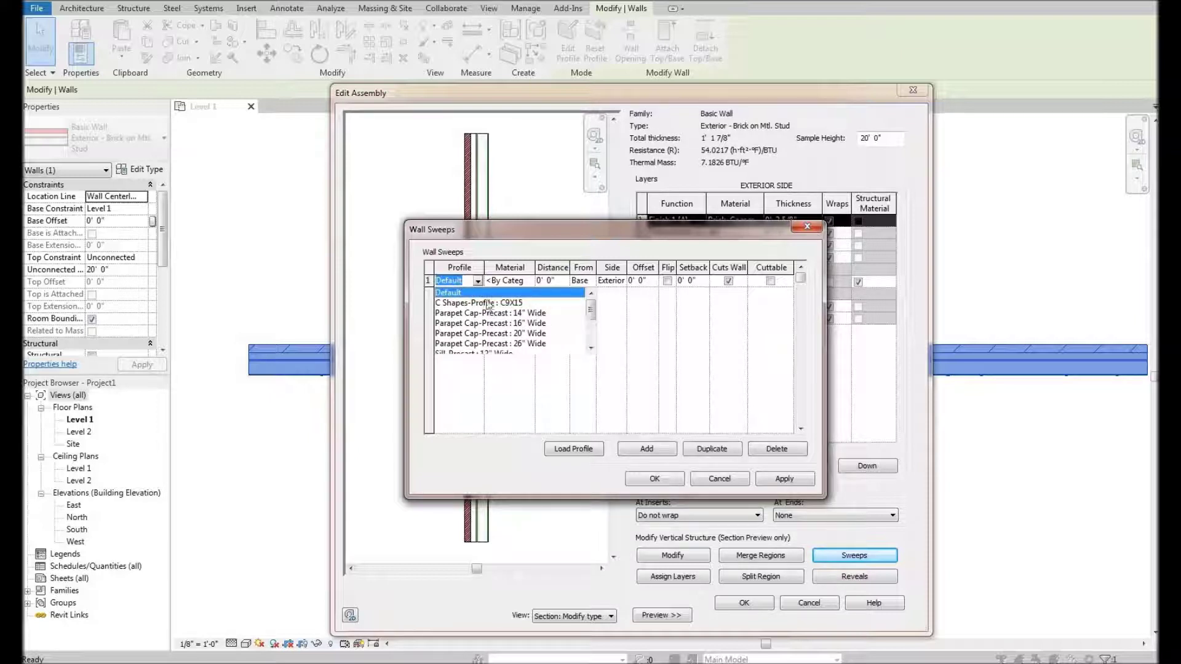
scroll(492, 334, "down", 1)
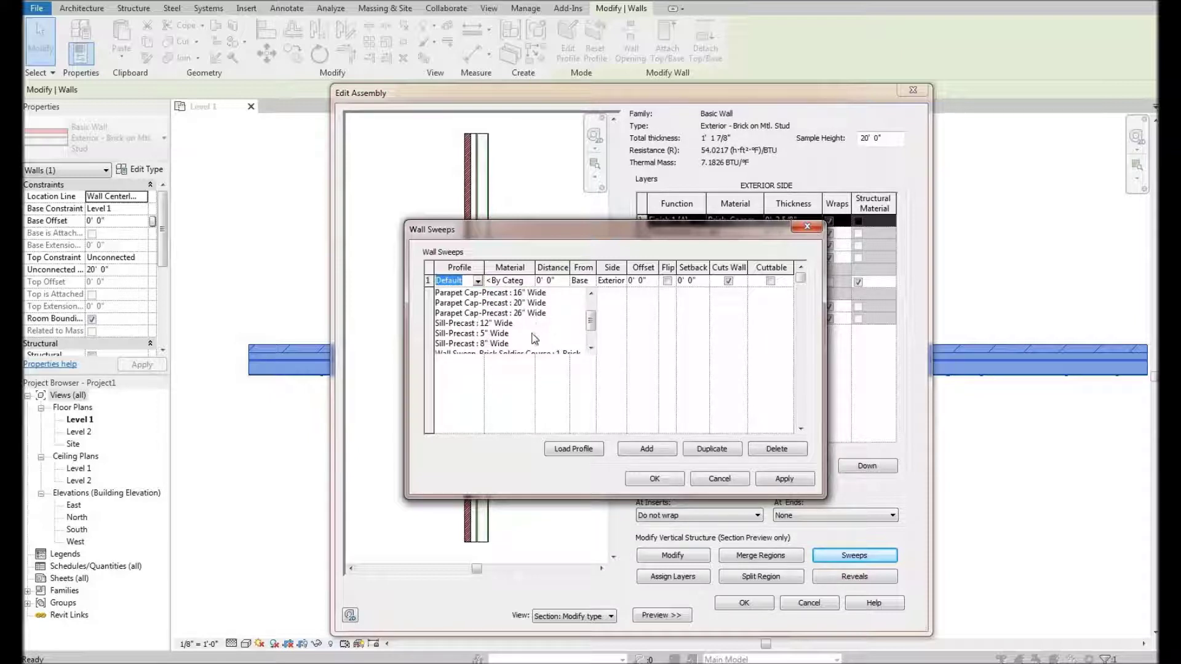
scroll(529, 337, "down", 1)
scroll(510, 329, "up", 1)
scroll(467, 308, "down", 1)
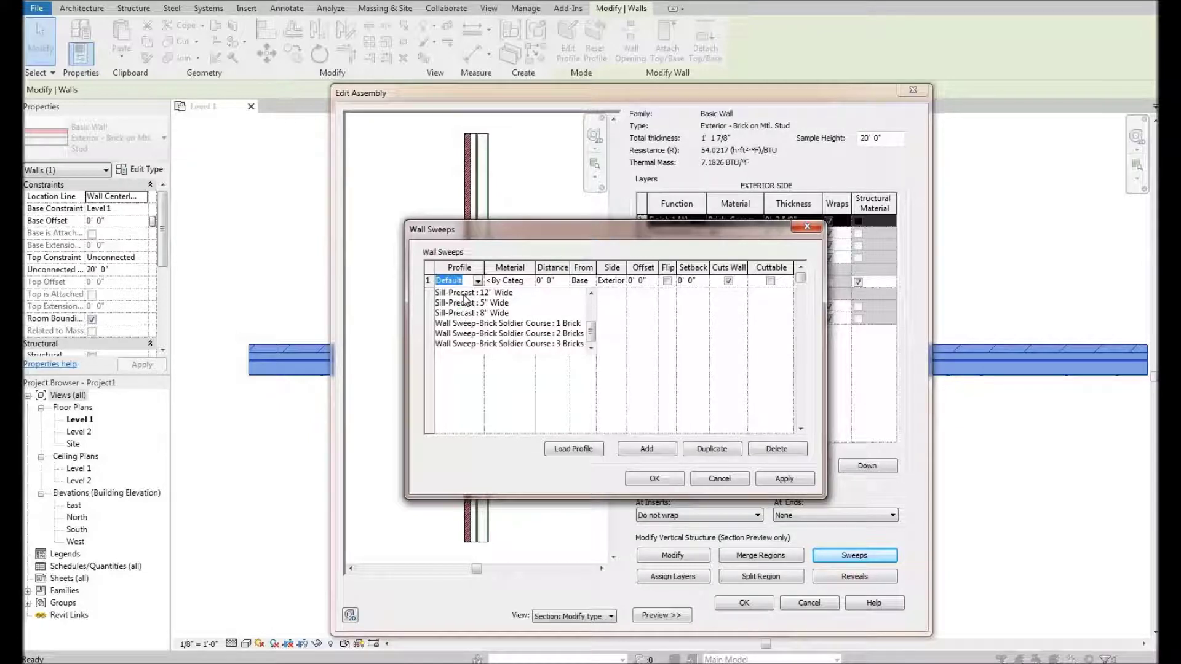
scroll(489, 313, "up", 1)
scroll(495, 308, "down", 1)
left_click(489, 313)
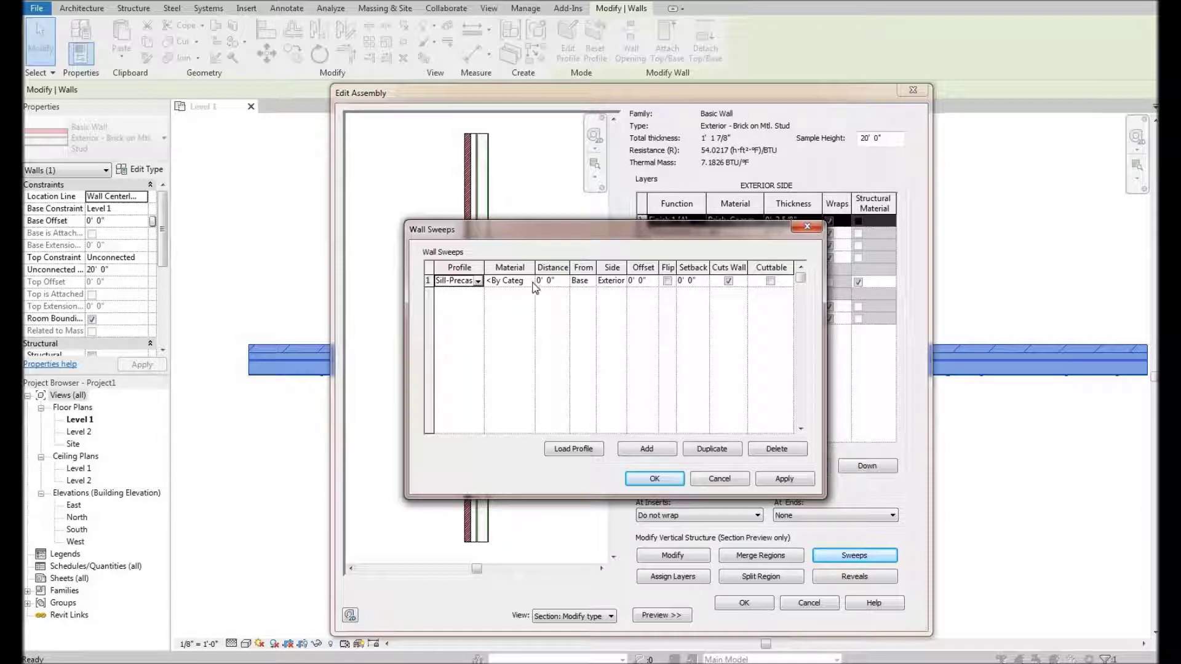
Assign the Concrete, Precast material to the sill sweep.
key("Tab")
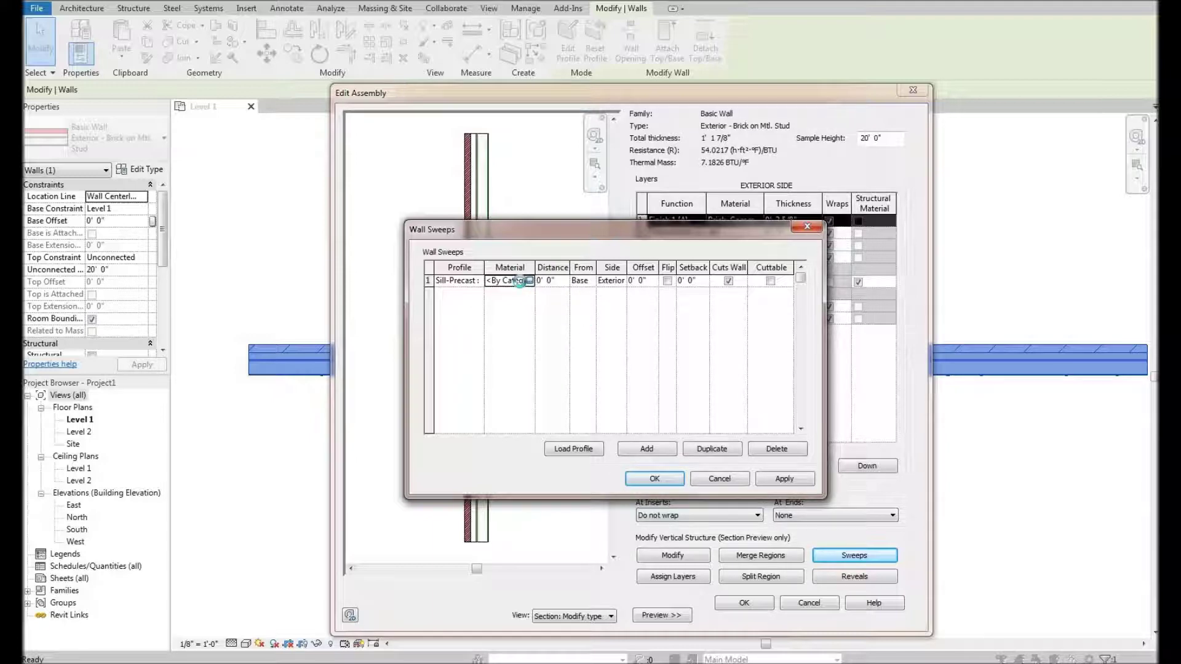
left_click(530, 281)
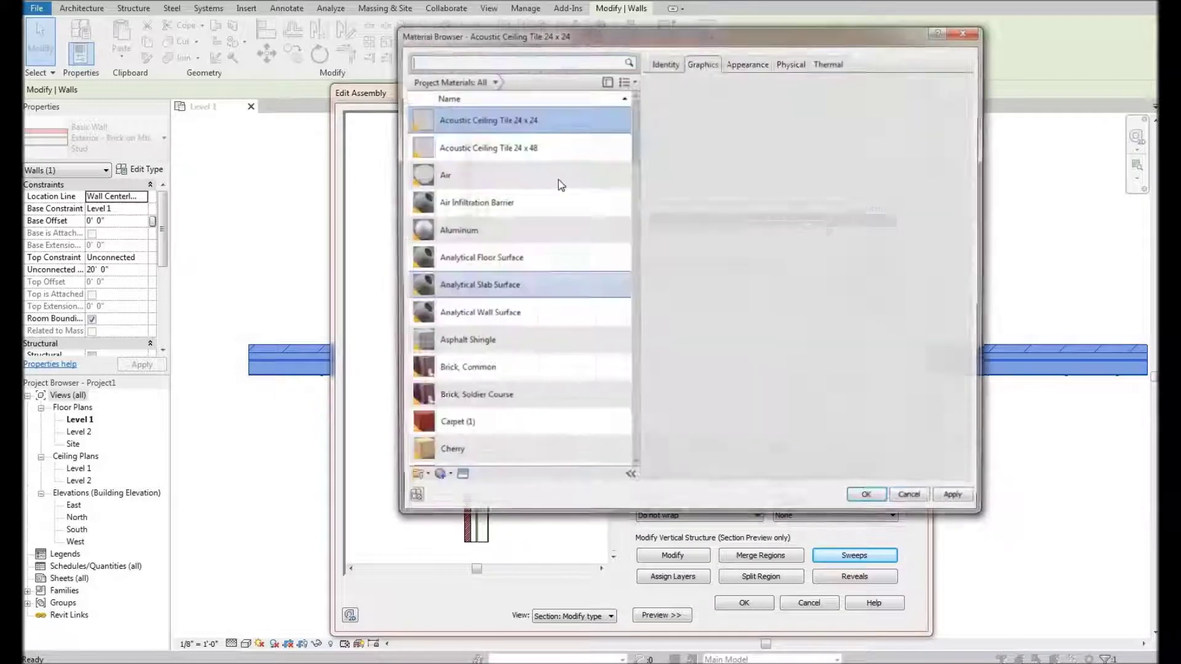
scroll(549, 317, "down", 5)
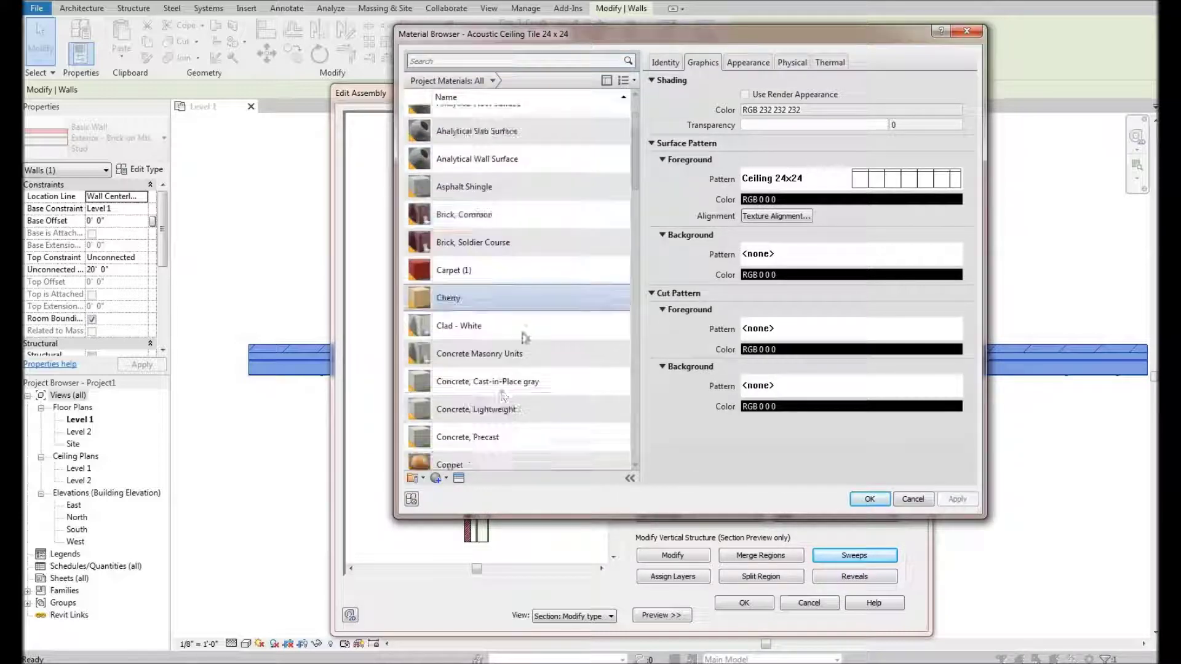
left_click(505, 439)
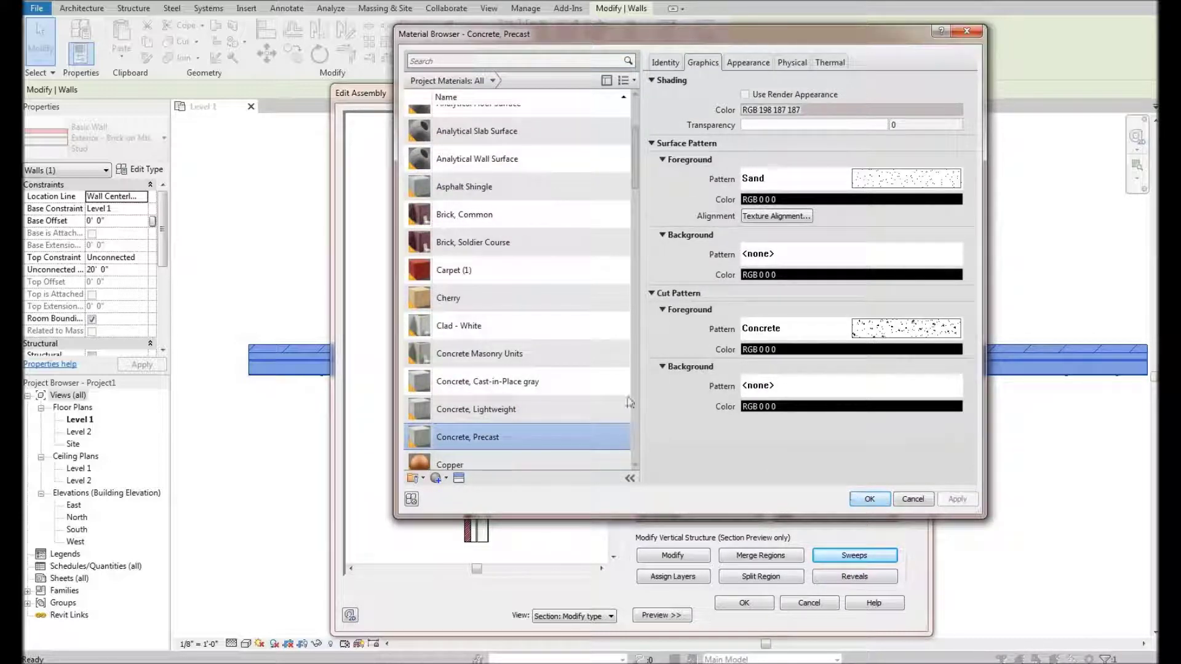
left_click(869, 499)
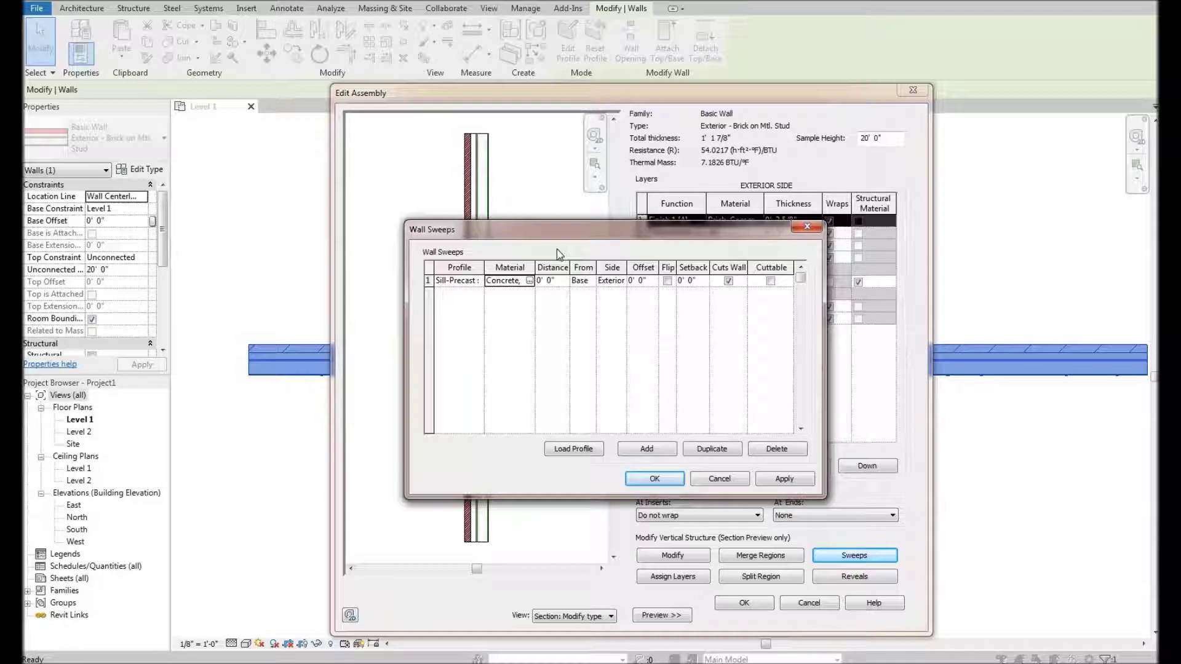
Make the precast sill sweep cuttable, accept the wall sweeps, and inspect the sill at the wall base in the section preview.
left_click_drag(695, 226, 839, 208)
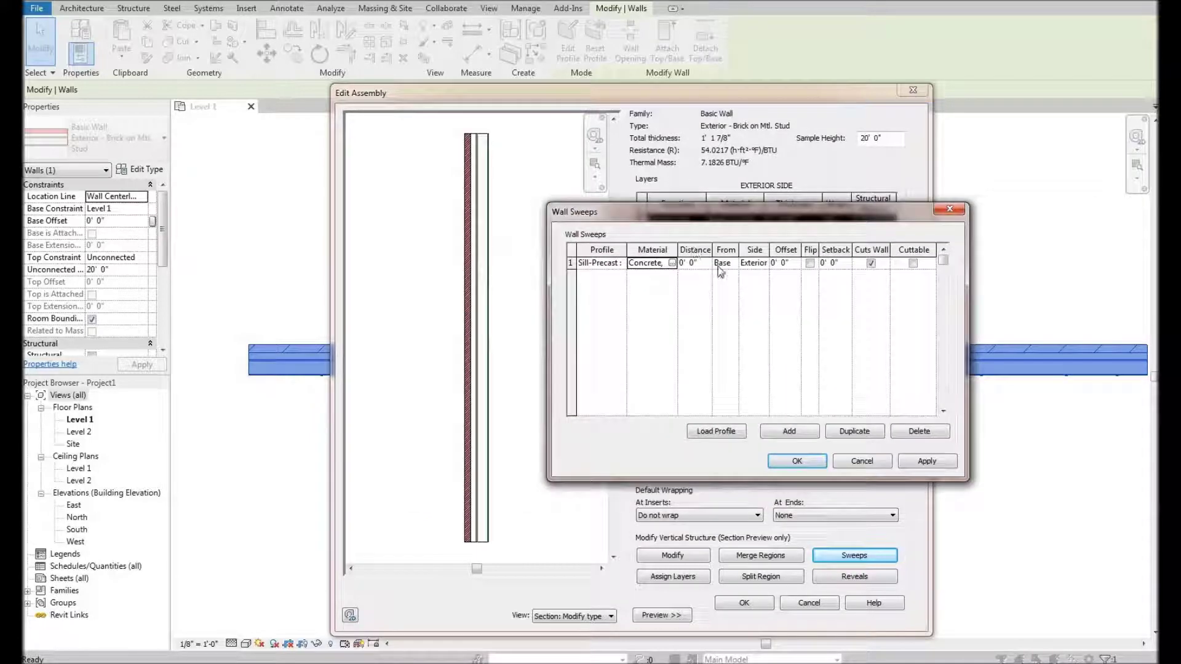
left_click_drag(748, 250, 751, 250)
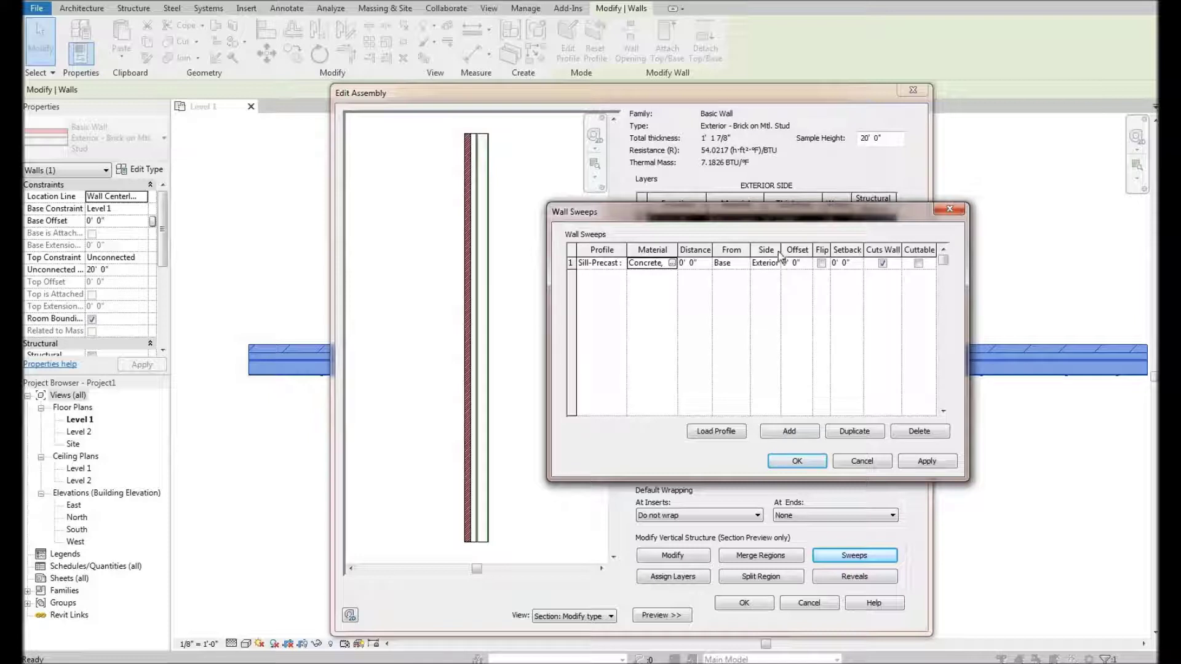
left_click_drag(781, 249, 790, 250)
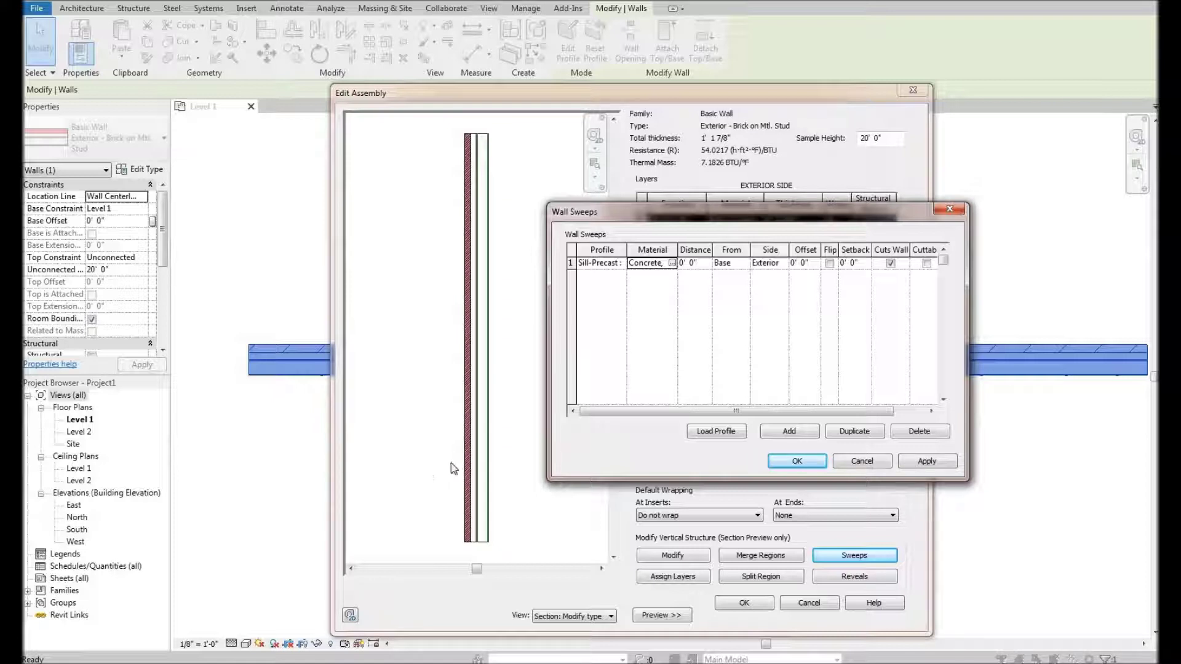
left_click(926, 263)
scroll(800, 369, "right", 1)
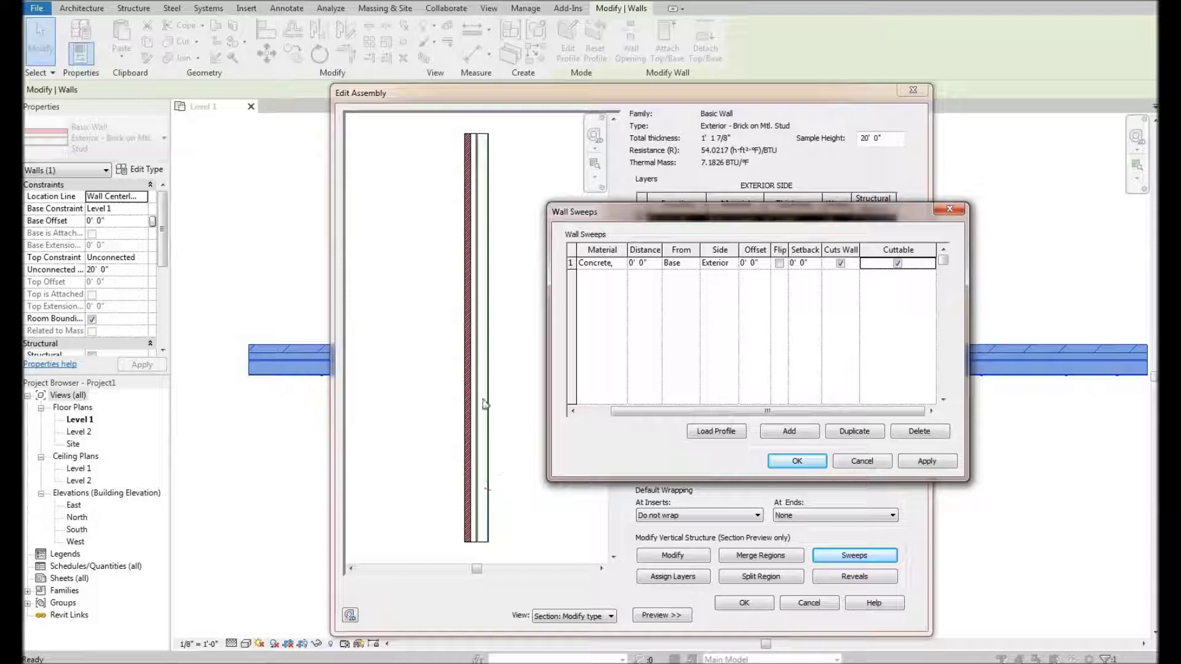
left_click(573, 411)
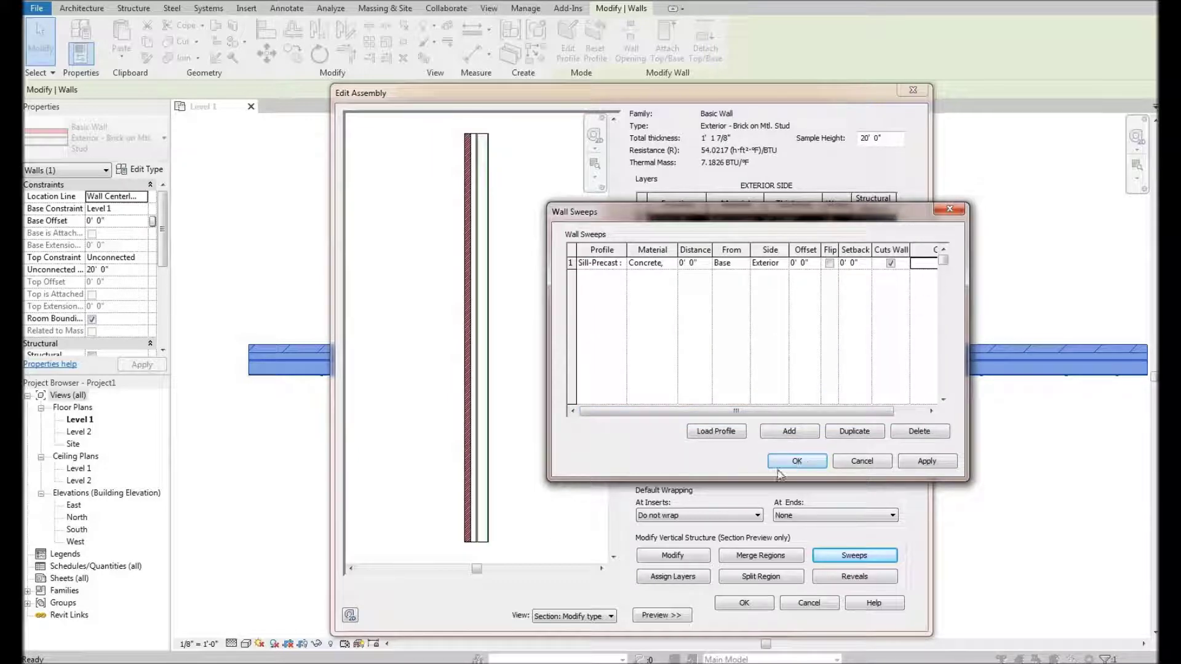
left_click(800, 461)
scroll(503, 552, "up", 6)
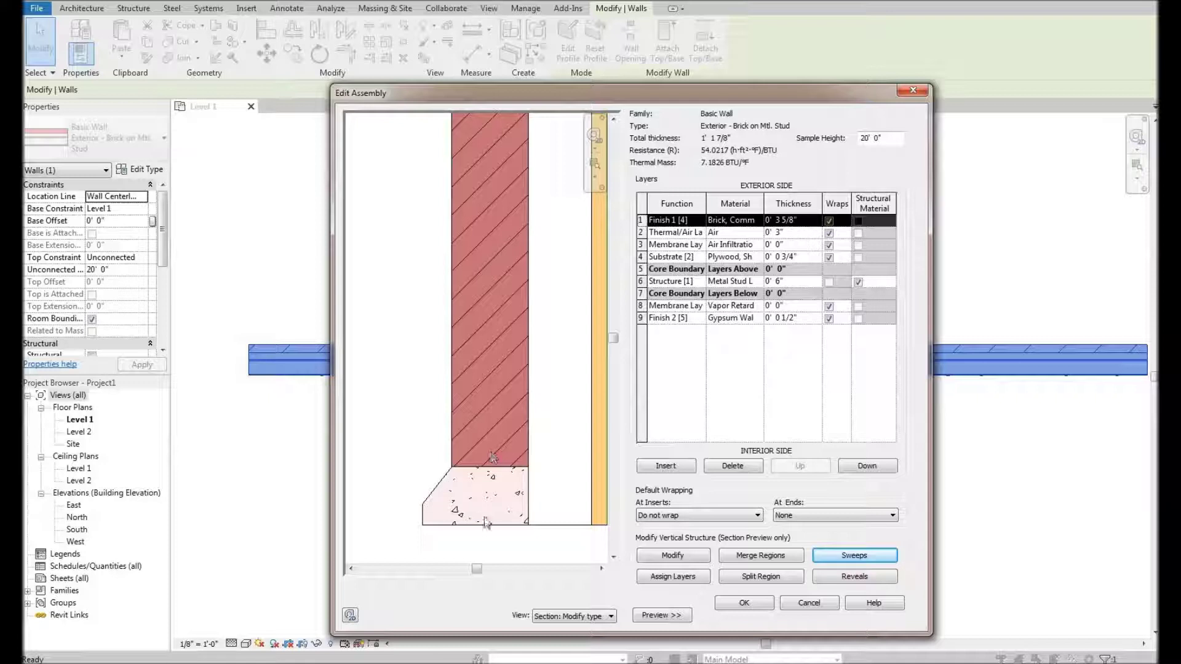
scroll(477, 495, "down", 4)
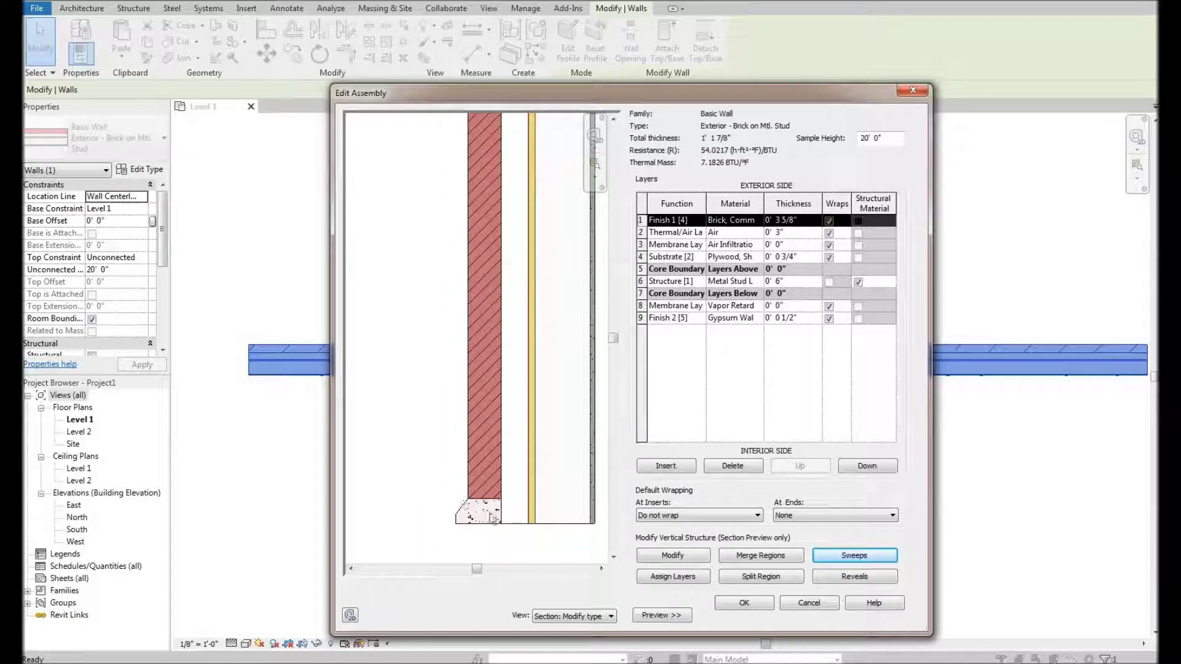
Reopen the wall sweeps and set the precast sill's distance to 3' 0" from the wall base.
left_click(873, 556)
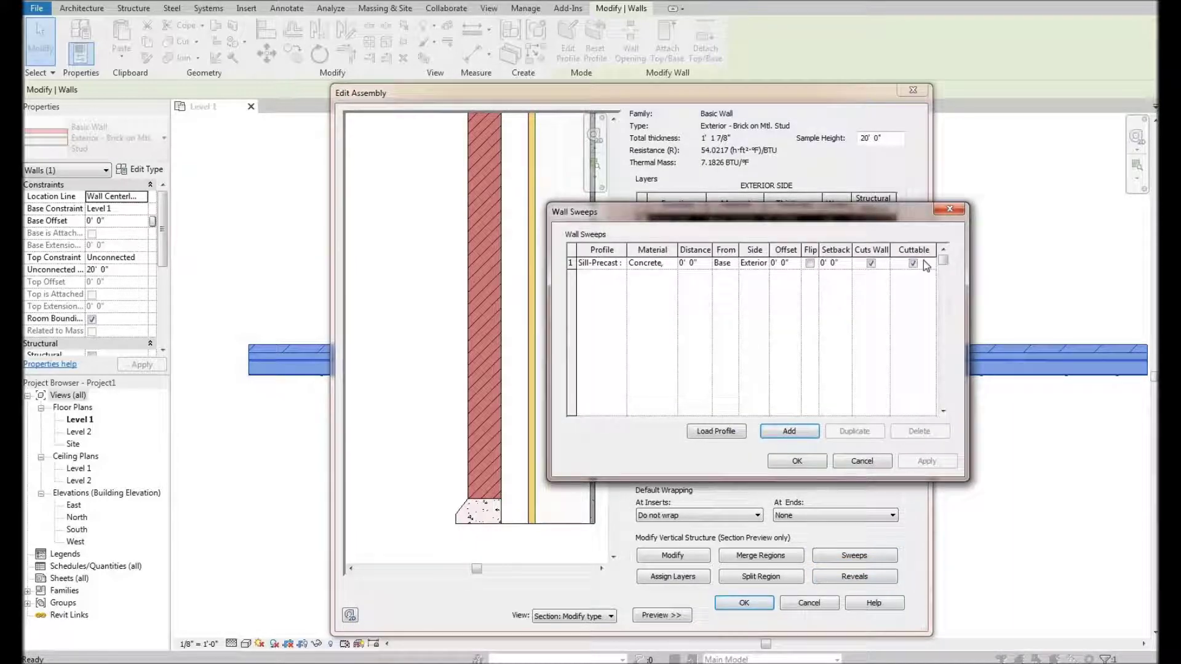
left_click_drag(738, 211, 833, 192)
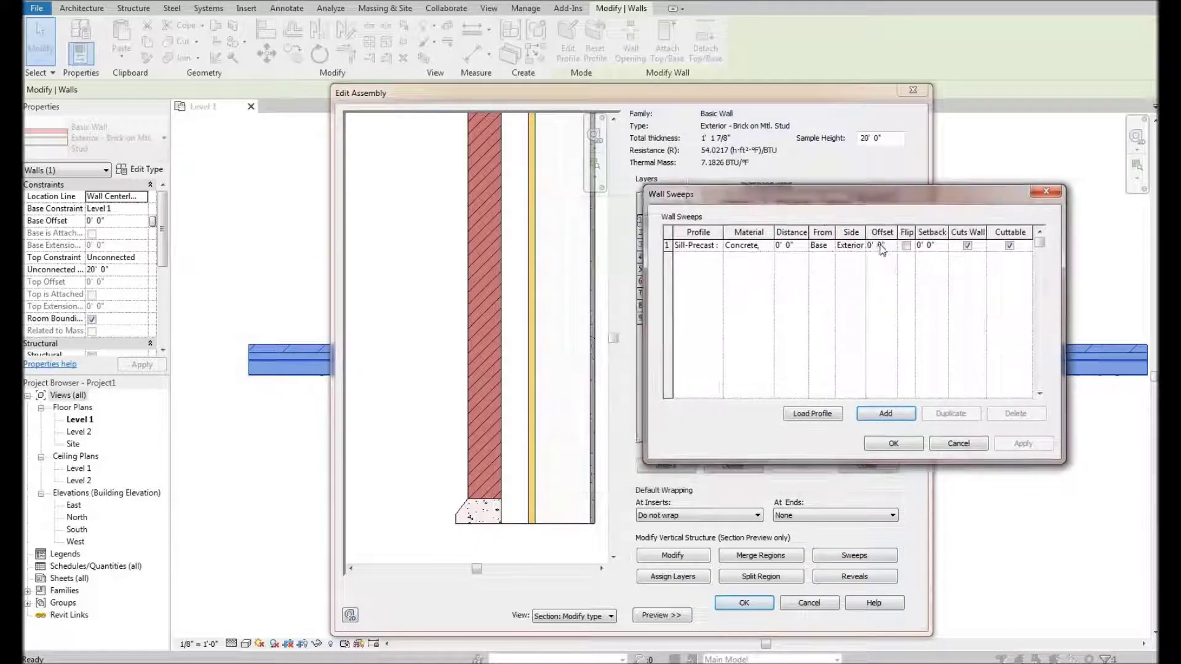
left_click(789, 244)
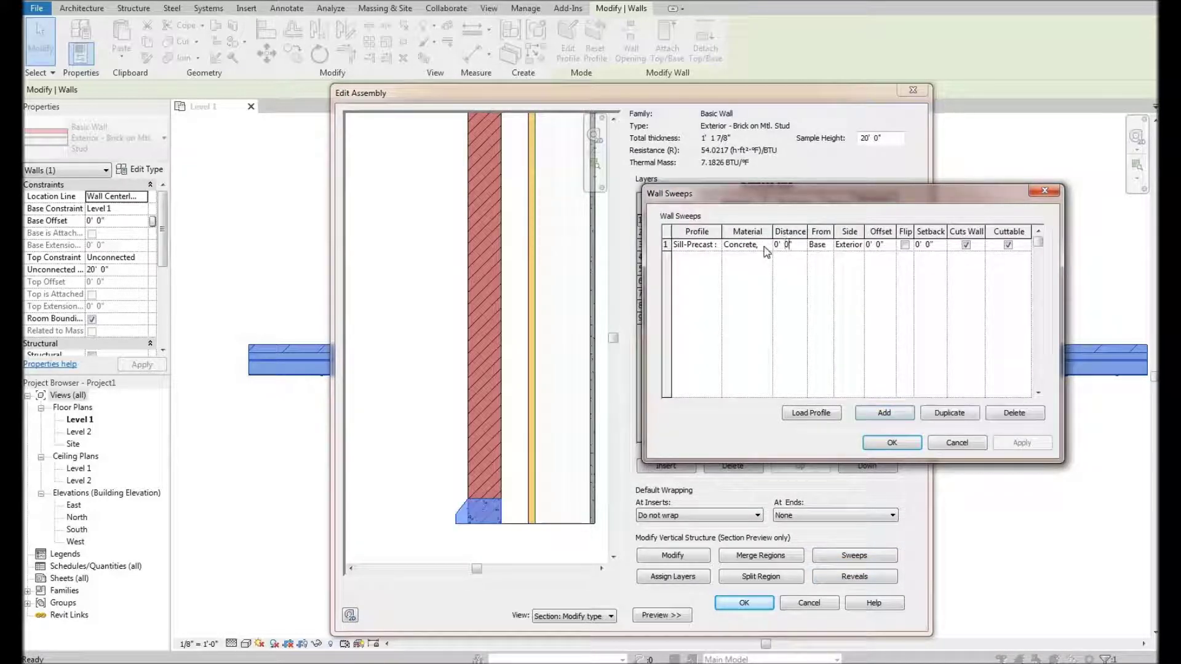
type("3")
key("Tab")
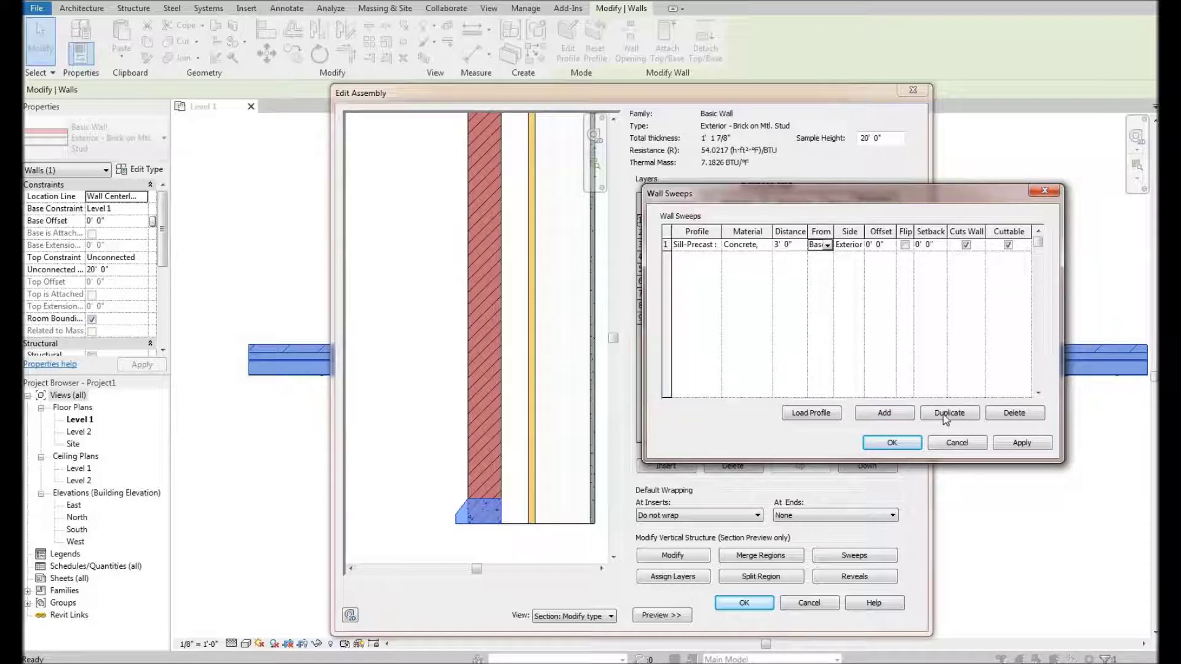
left_click(1022, 444)
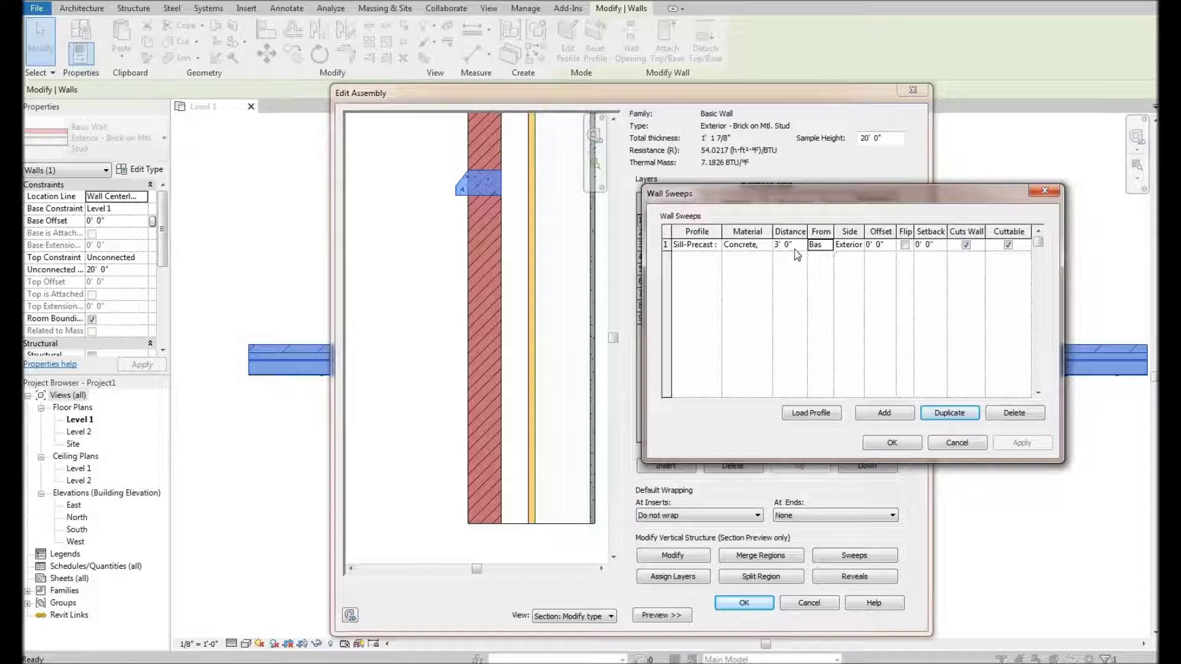
left_click(831, 247)
left_click(827, 245)
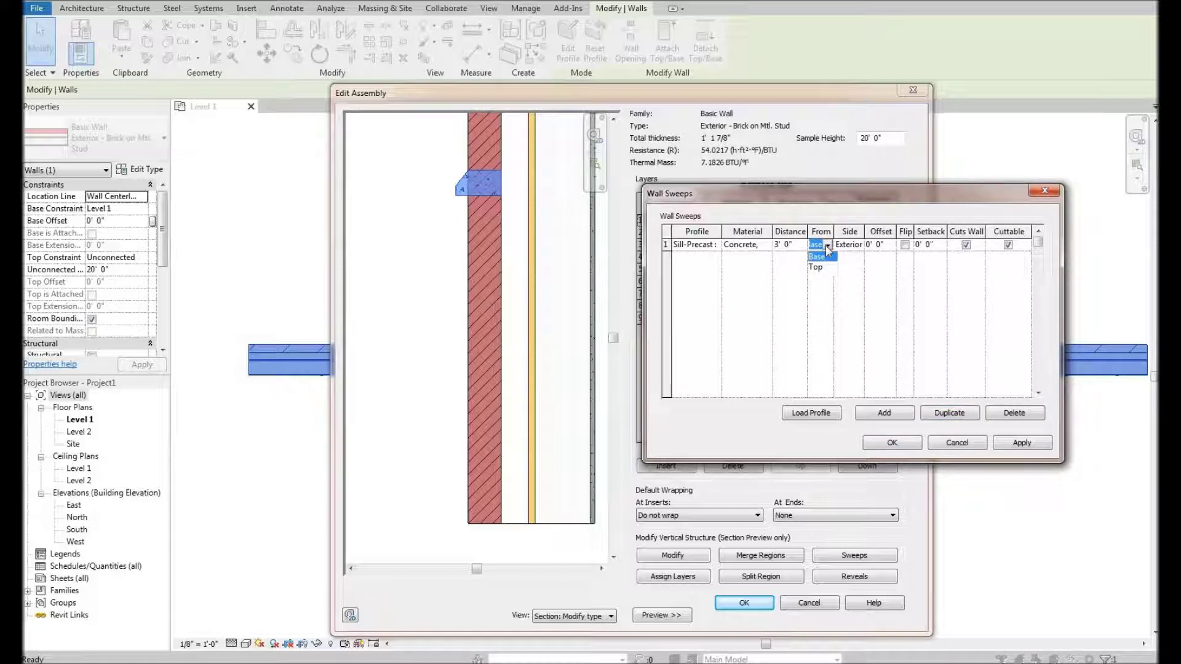
key("Escape")
Try the precast sill sweep on the wall's Interior side, and return it to Exterior.
left_click(860, 247)
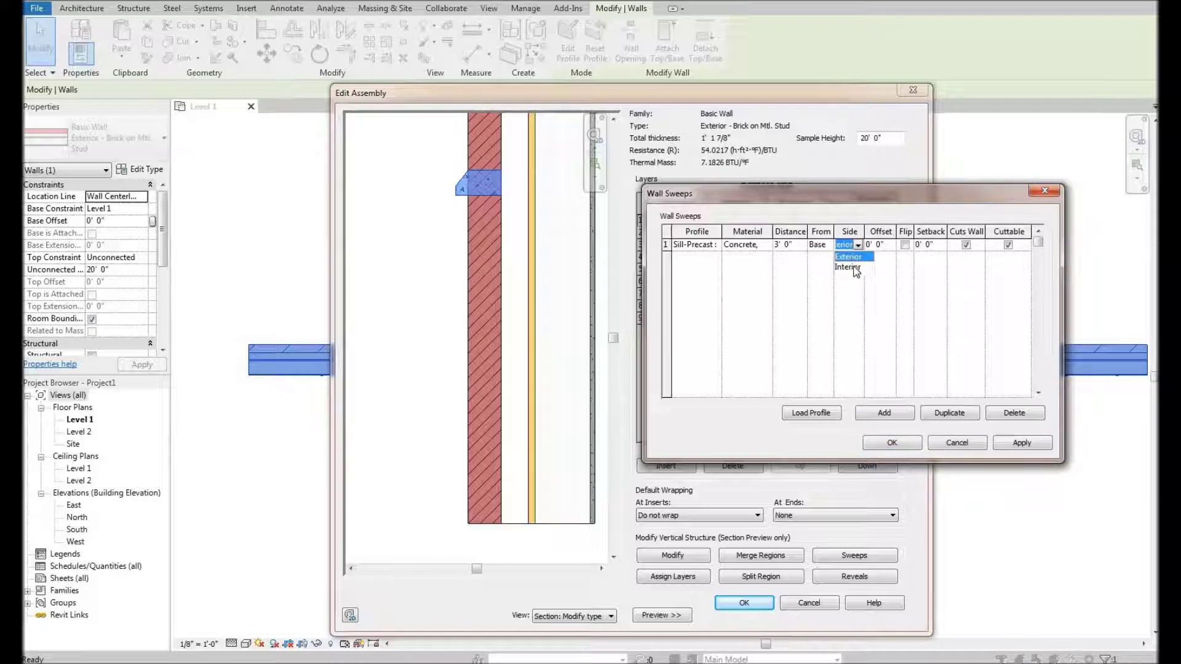
left_click(854, 268)
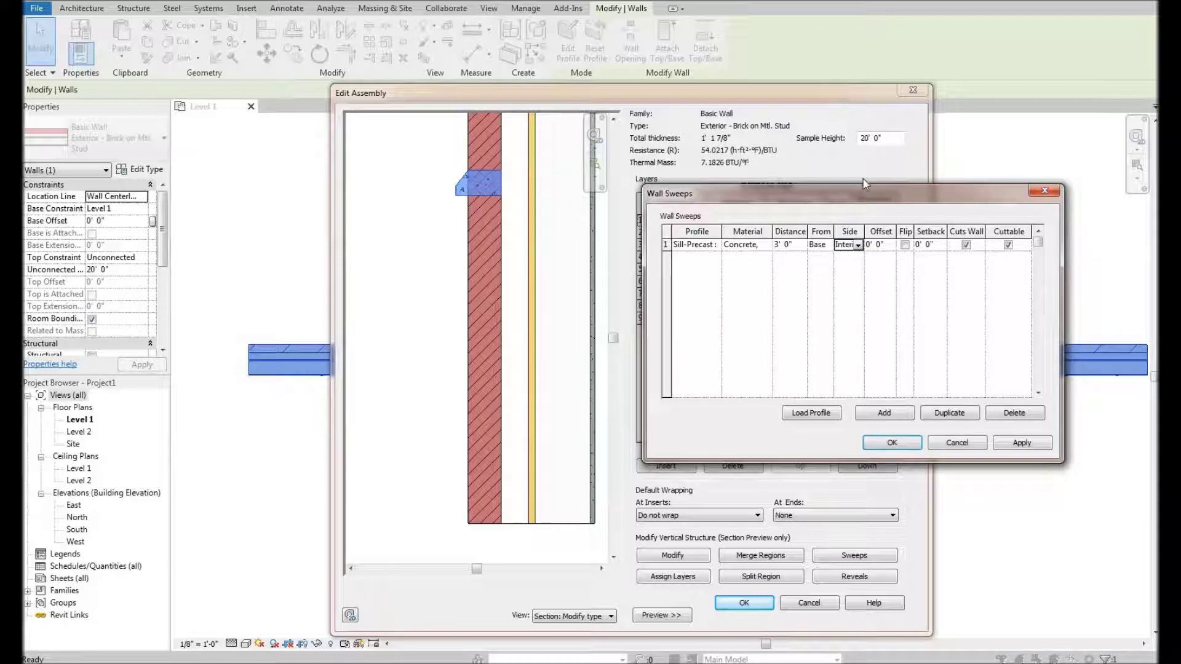
left_click(1078, 429)
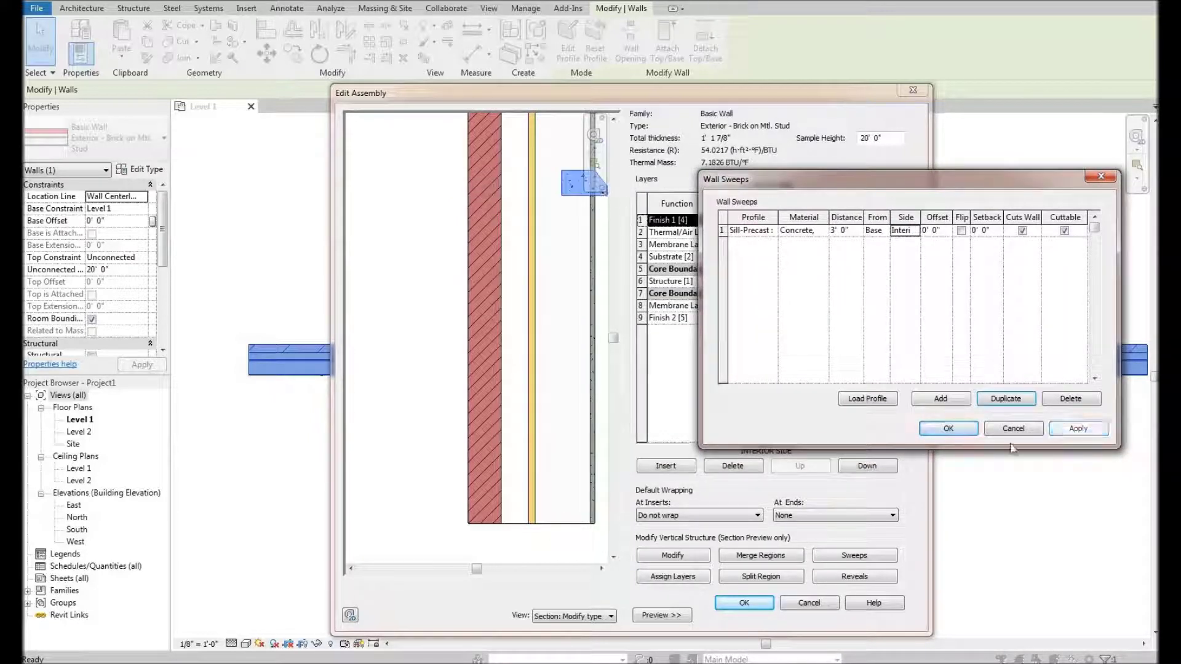
left_click(914, 231)
key("Up")
left_click(1079, 428)
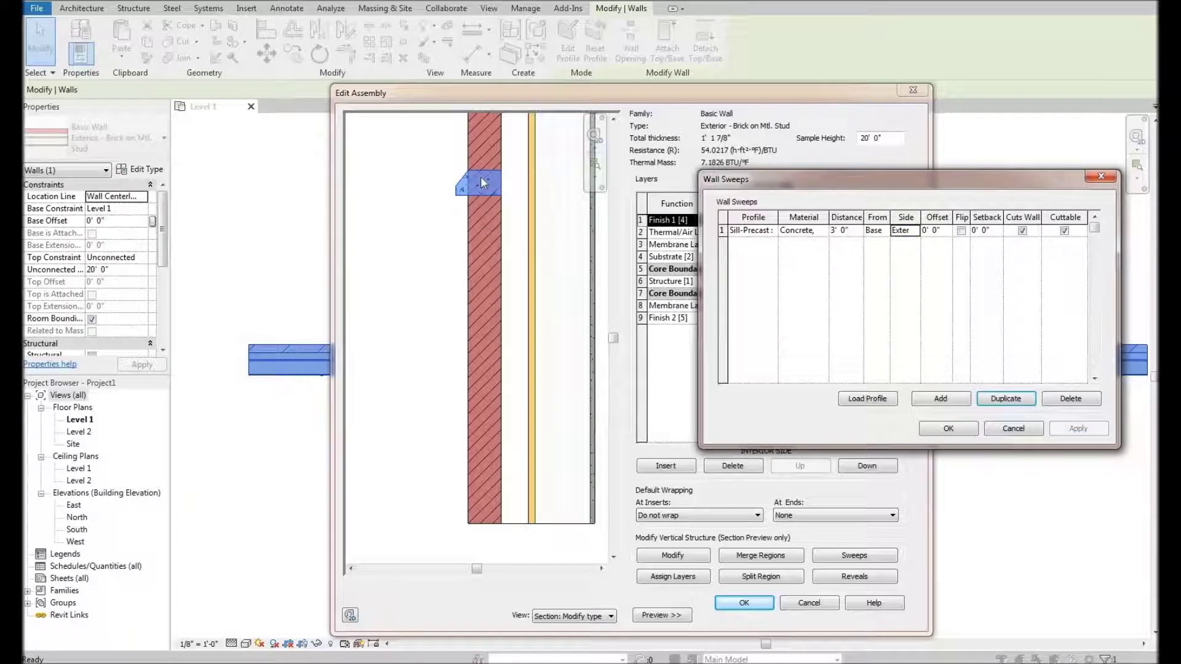
Try an offset of 0' 3" for the precast sill sweep and apply it to the section preview.
left_click(935, 231)
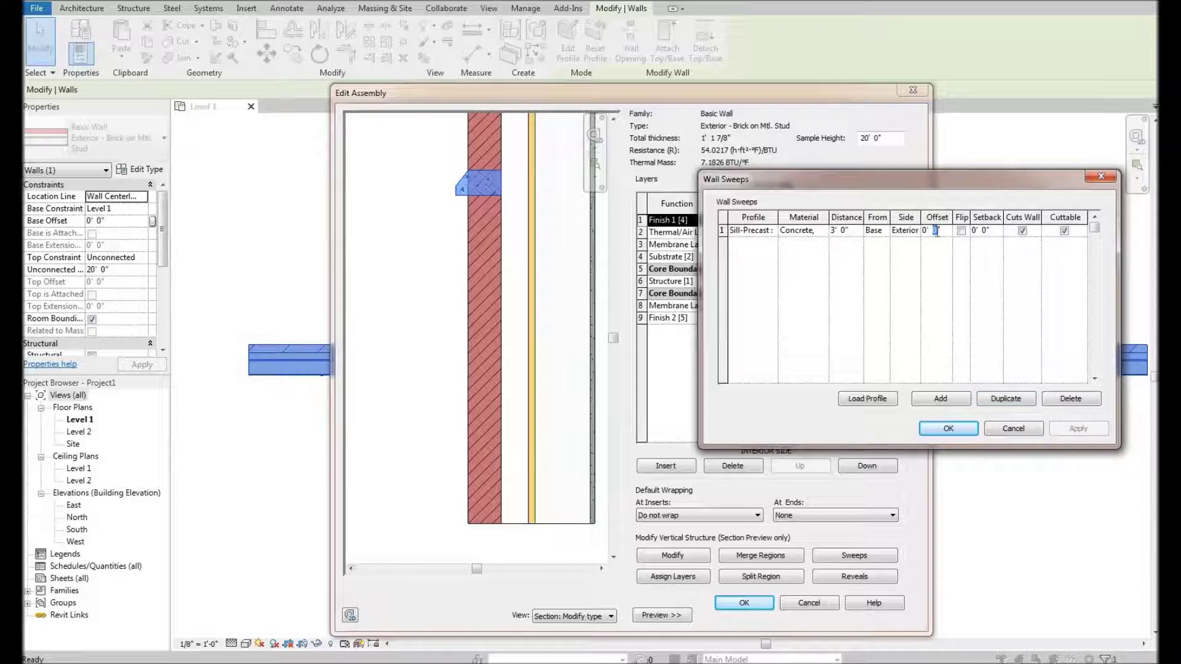
type("3")
key("Tab")
left_click(1098, 430)
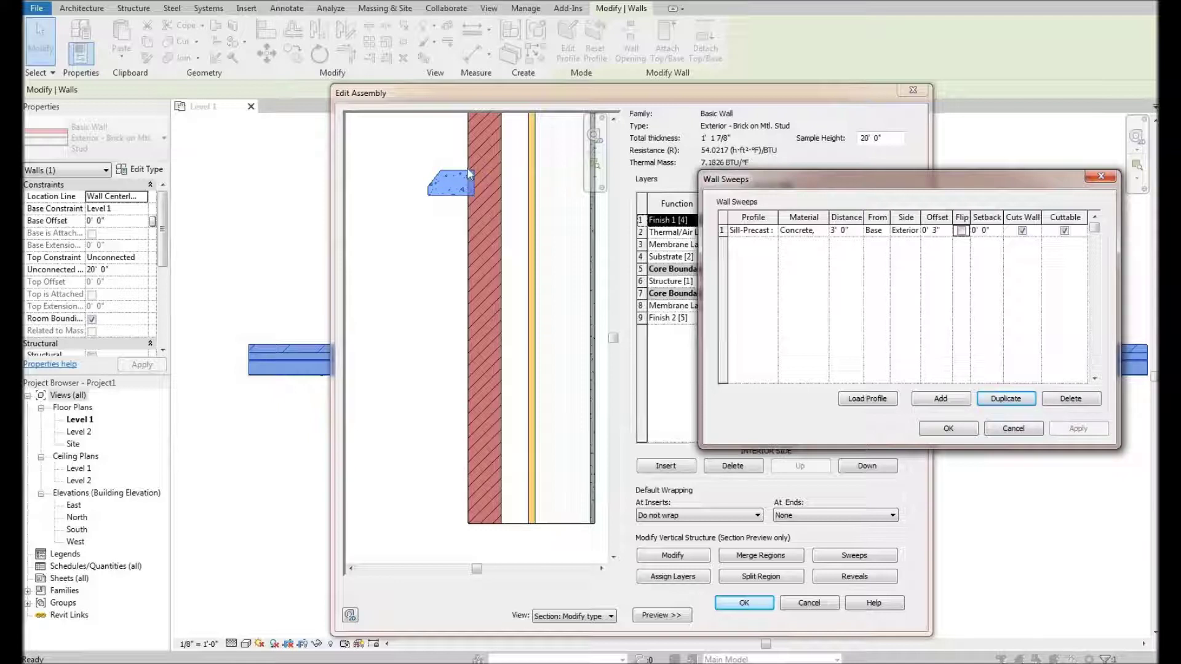
Set the precast sill sweep's offset to 1/2" and apply it.
left_click(935, 230)
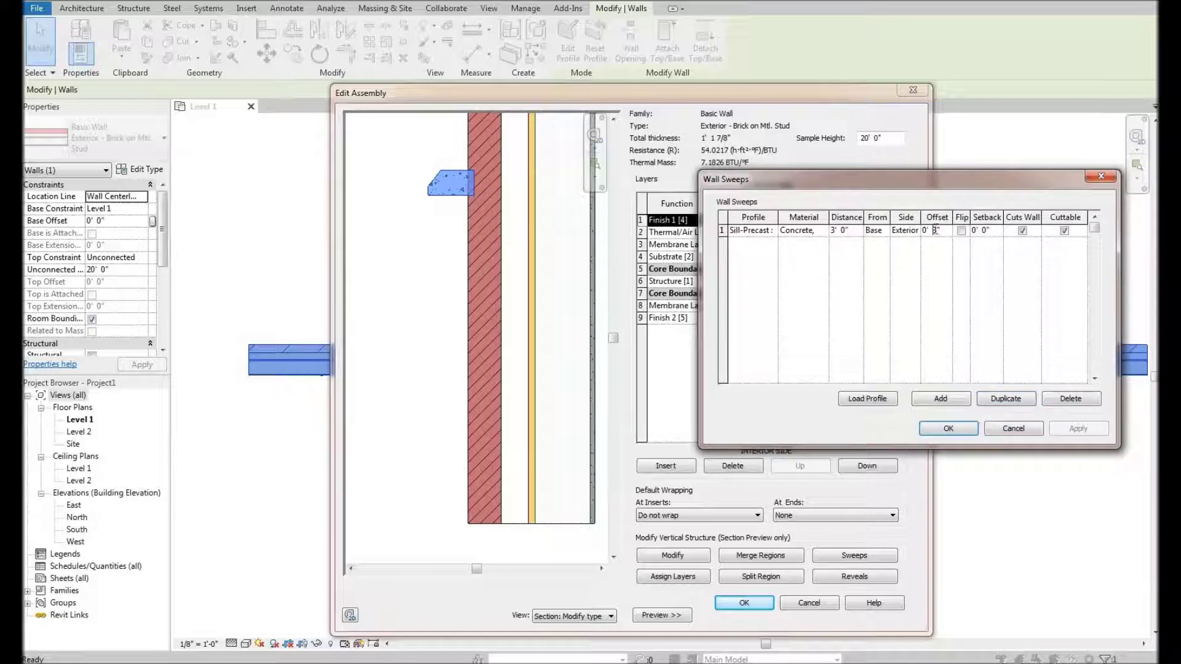
double_click(934, 230)
type("1/2")
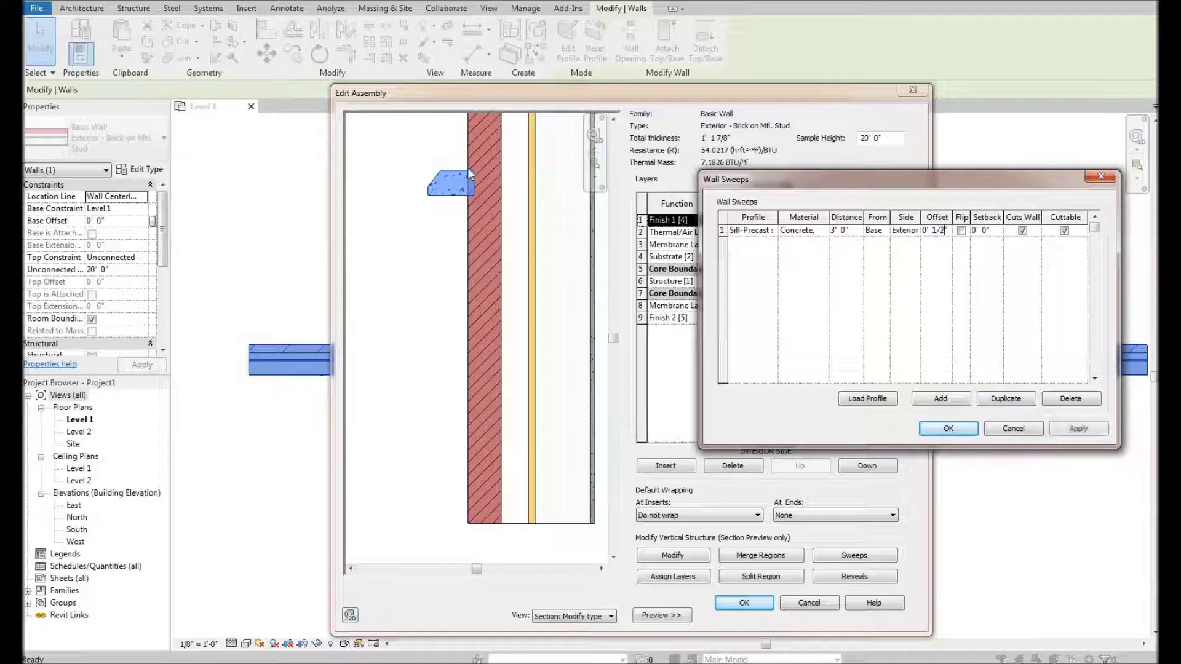
key("Tab")
left_click(1076, 427)
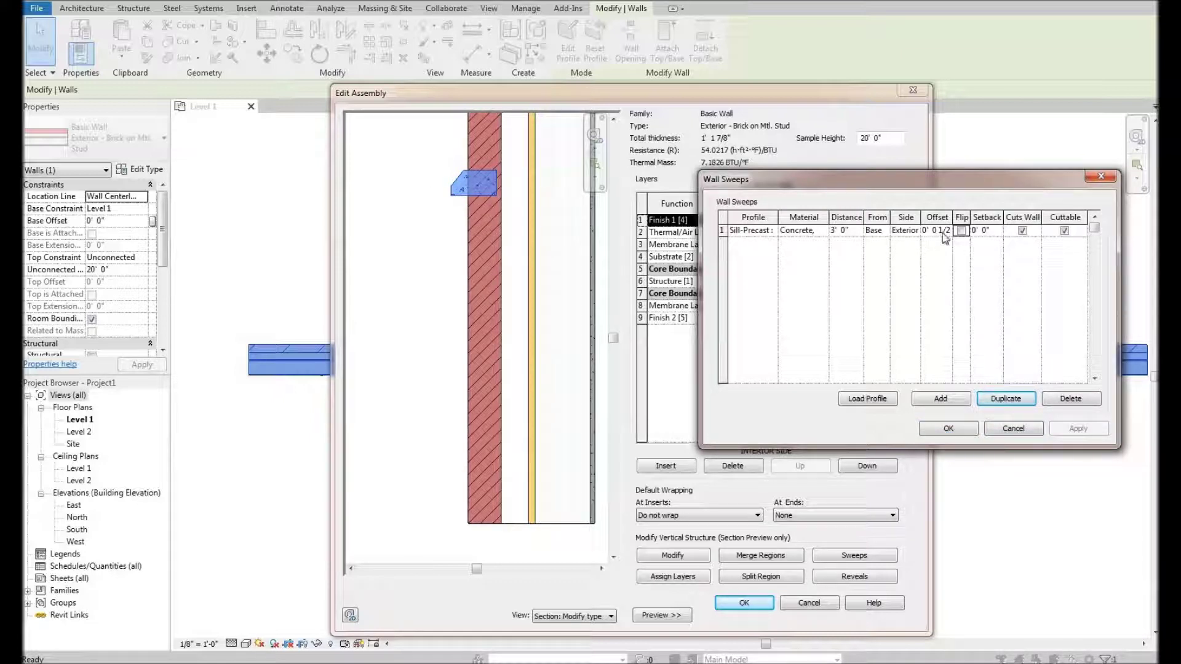
Accept the wall sweeps and the edited wall assembly, and deselect the wall in the plan.
key("Tab")
left_click_drag(799, 178, 752, 162)
left_click(901, 412)
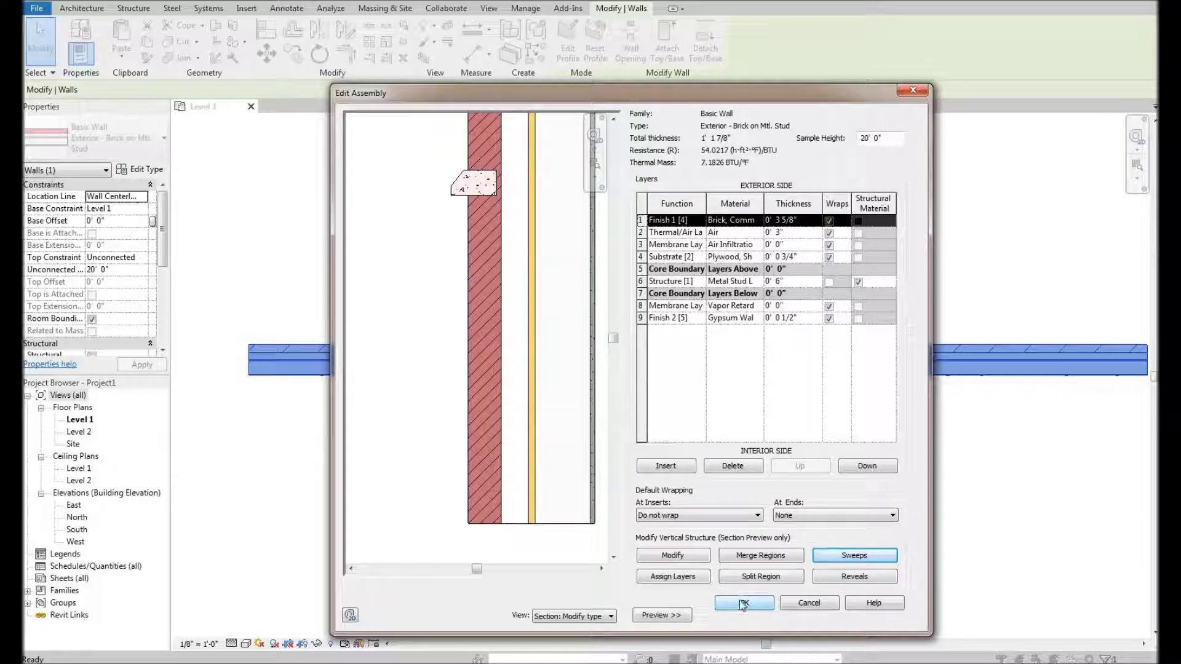
left_click(743, 604)
key("Escape")
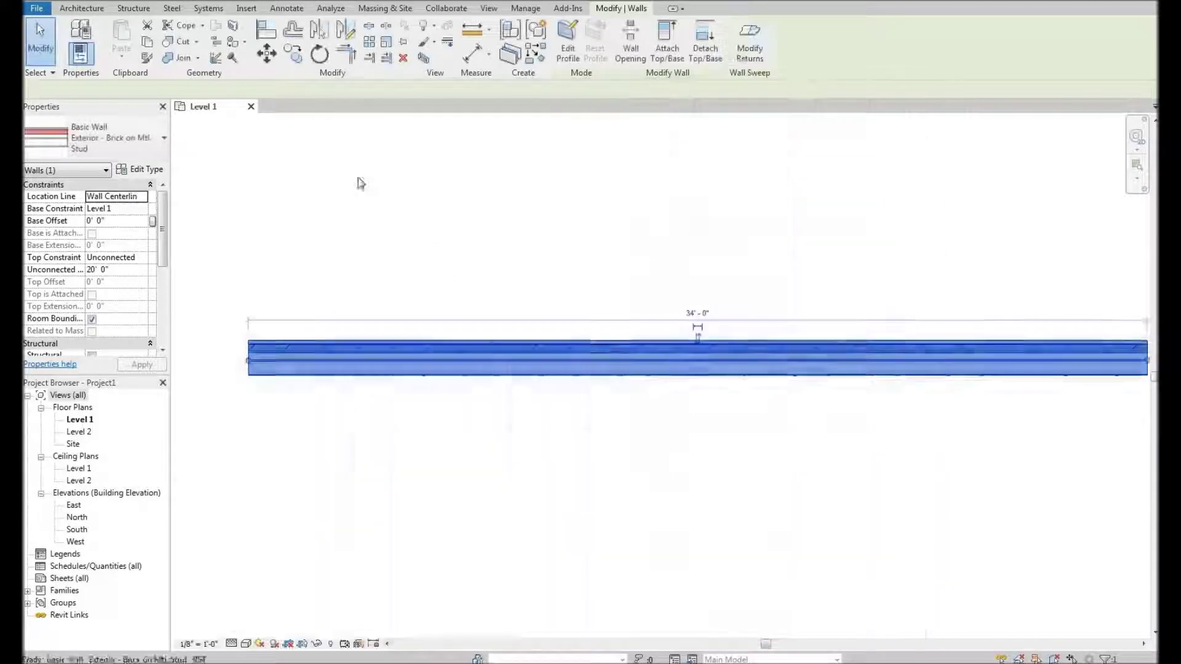
key("Escape")
Open the default 3D view and examine the precast sill sweep along the brick wall.
key("3")
key("d")
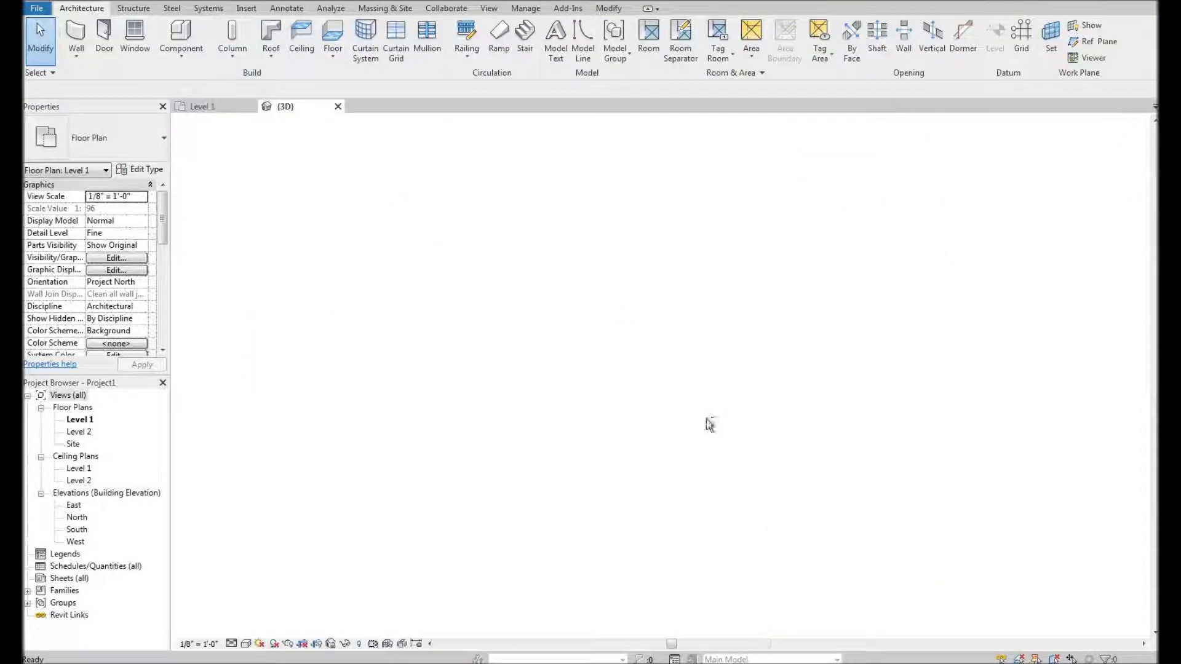
scroll(707, 443, "up", 8)
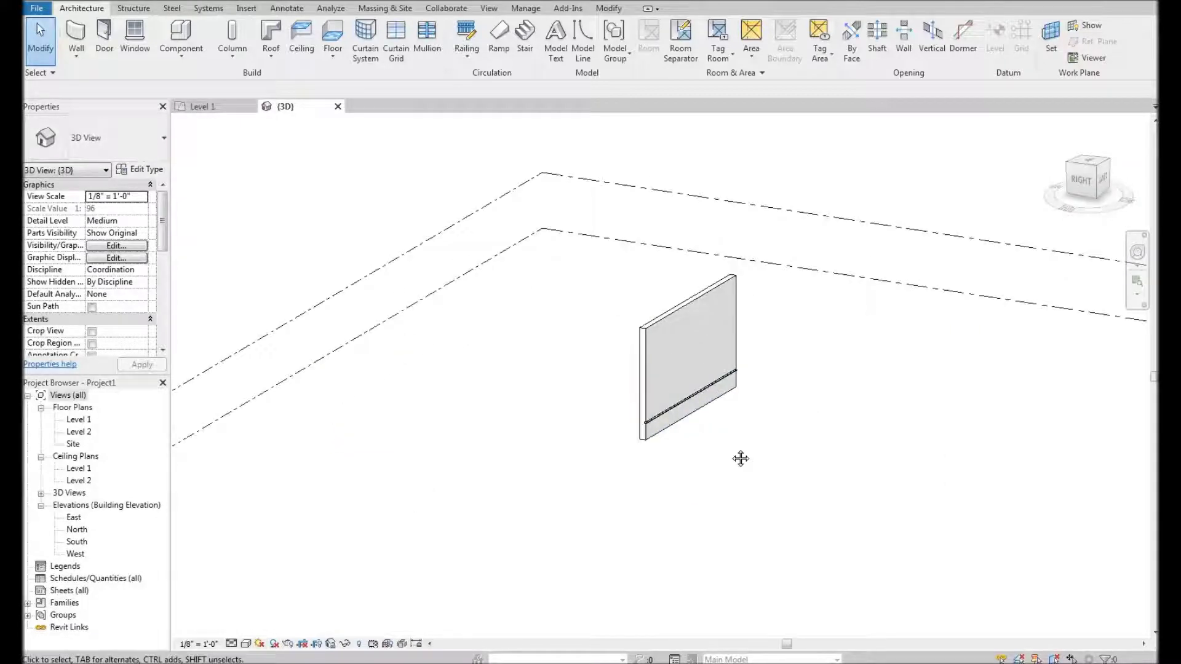
scroll(750, 450, "up", 5)
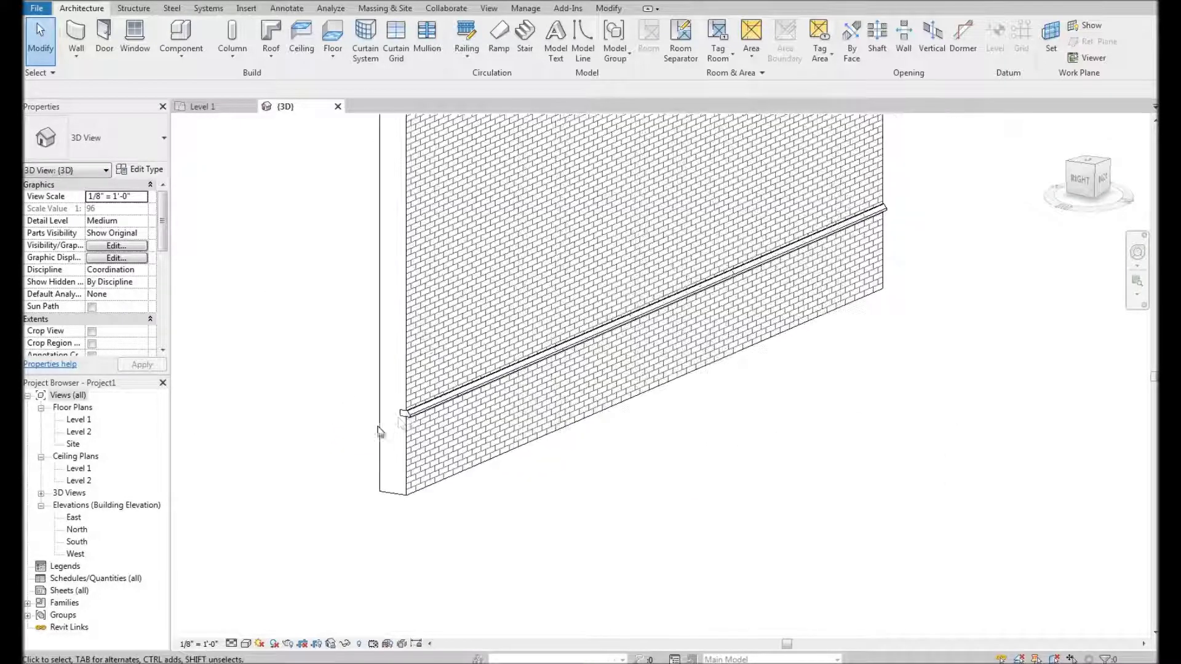
scroll(800, 492, "down", 3)
scroll(861, 400, "down", 3)
middle_click_drag(647, 488, 470, 440)
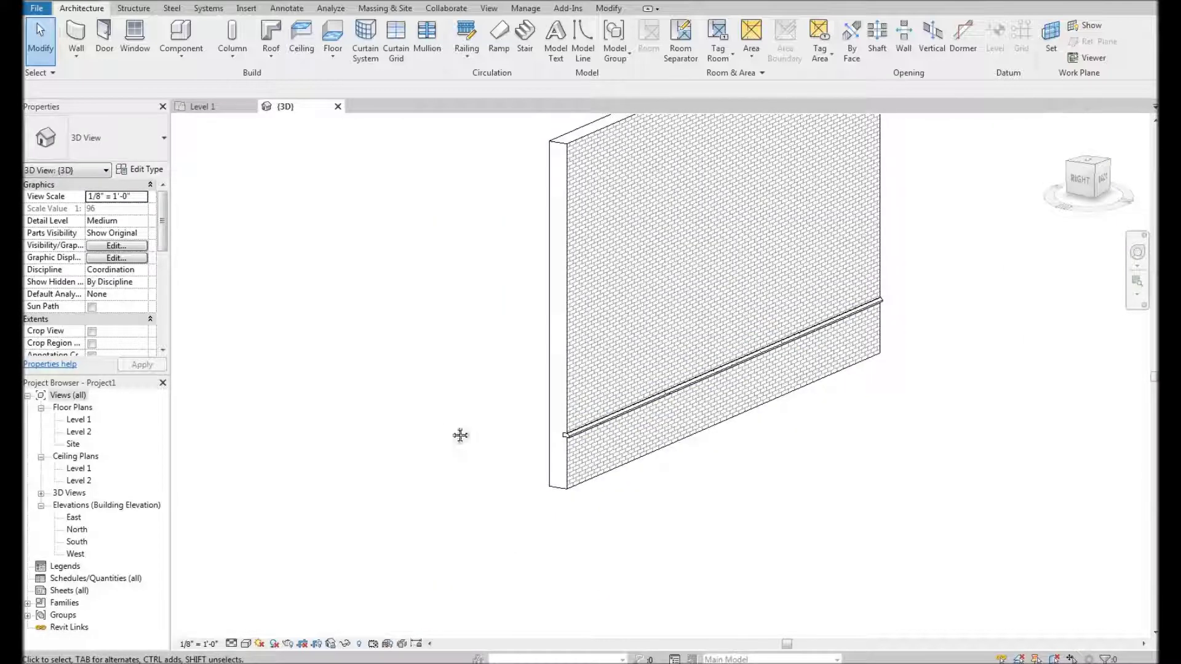
In the Level 1 plan, draw a perpendicular Exterior - Brick on Mtl. Stud wall southward from the existing wall's west end.
double_click(77, 421)
key("w")
key("a")
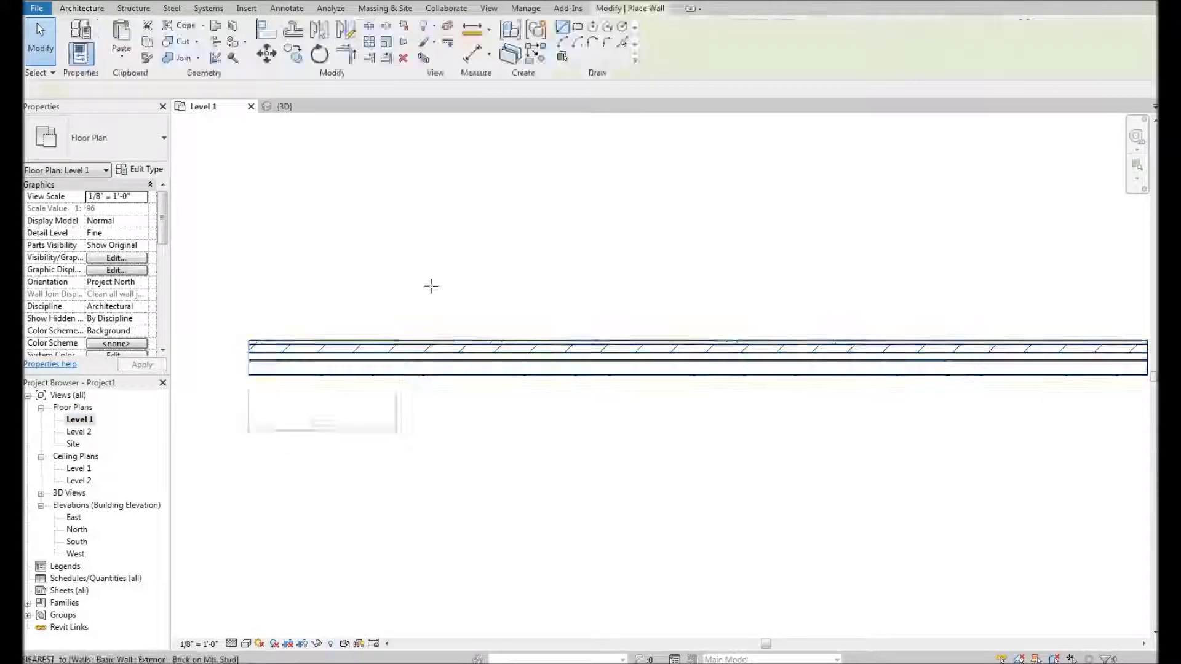
scroll(429, 291, "down", 3)
left_click(443, 282)
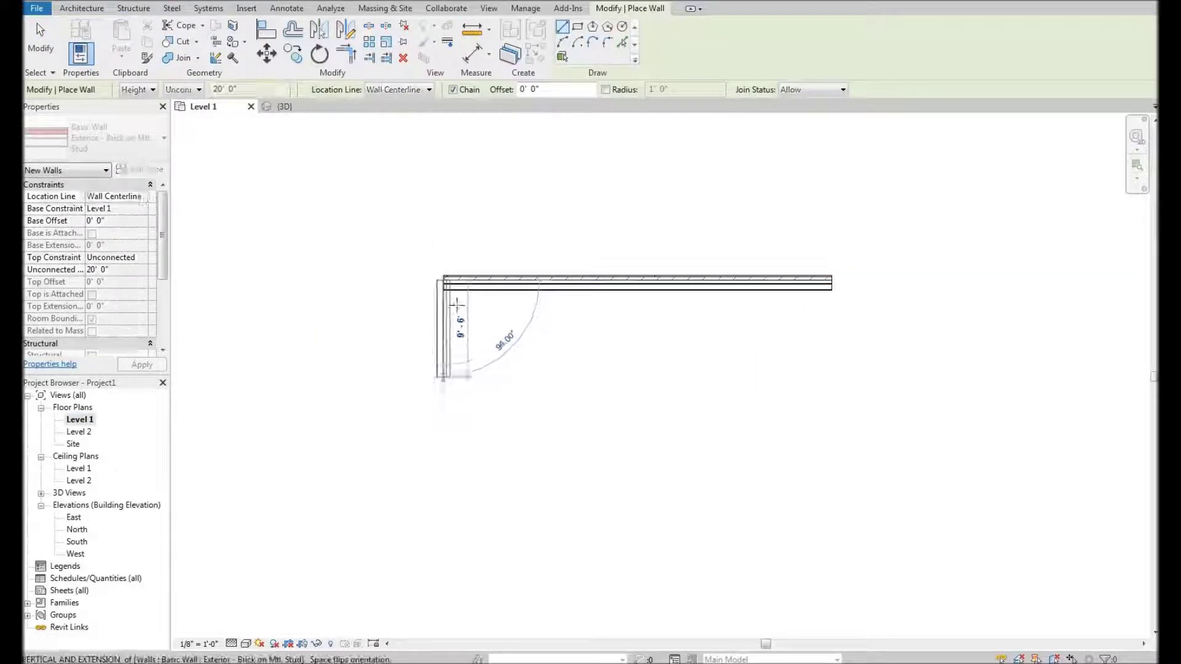
right_click(436, 237)
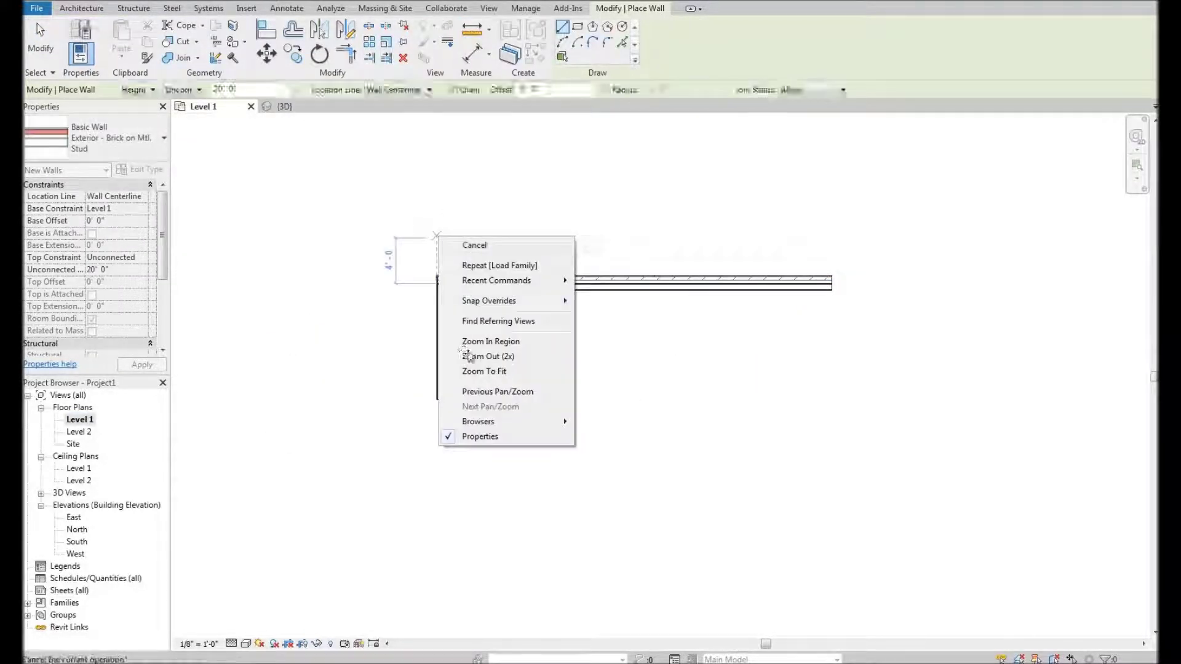
key("Escape")
key("Escape")
left_click(444, 343)
left_click(505, 389)
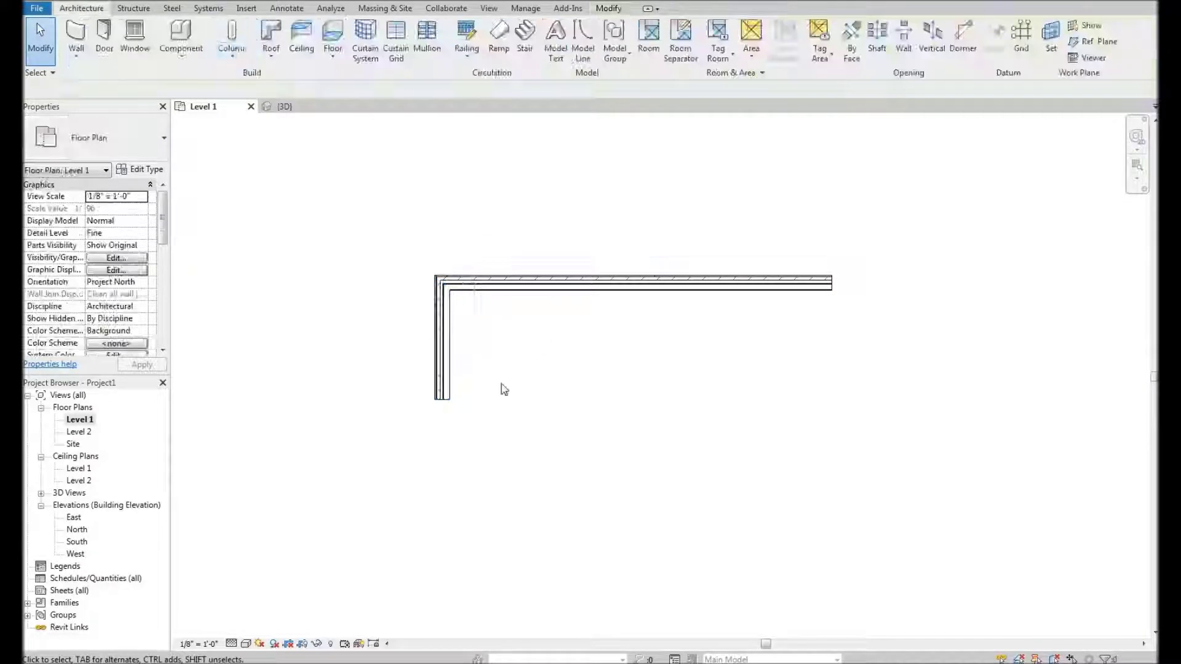
Examine in the 3D view how the sill sweep turns the corner between the two brick walls.
key("ctrl+Tab")
middle_click_drag(574, 400, 905, 404, "shift")
scroll(651, 469, "up", 6)
scroll(577, 606, "down", 2)
scroll(561, 519, "down", 2)
scroll(544, 511, "down", 2)
middle_click_drag(652, 567, 770, 528, "shift")
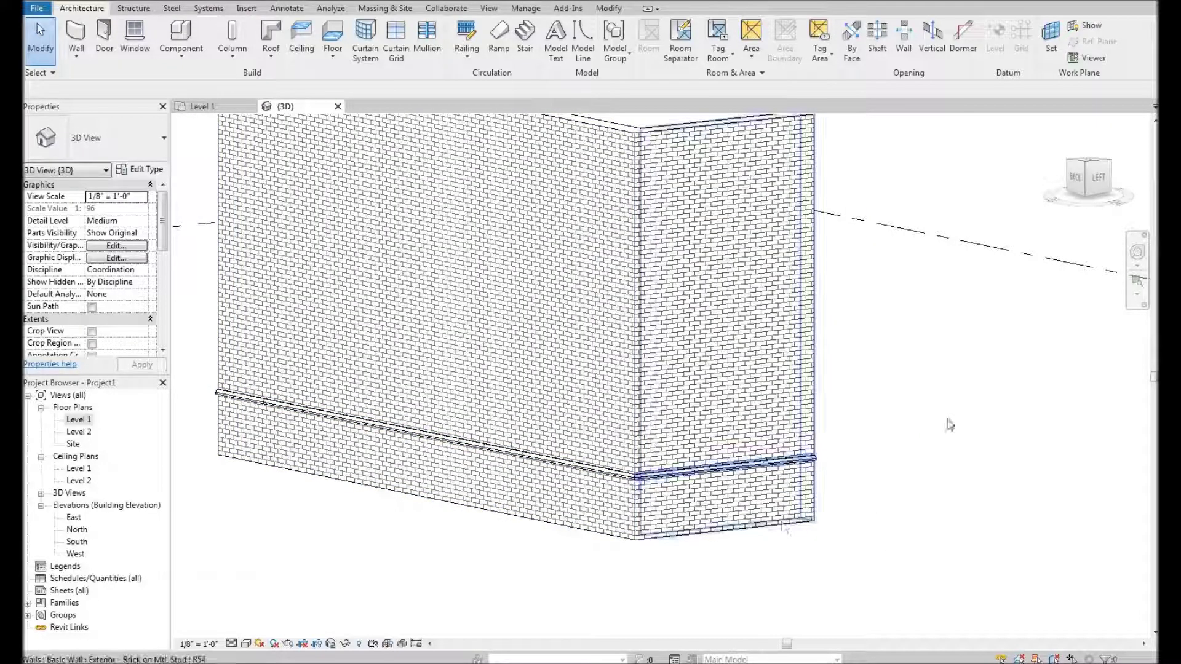
scroll(631, 488, "up", 3)
mouse_move(346, 460)
middle_mouse_down("shift")
mouse_move(504, 475)
mouse_move(302, 407)
middle_mouse_up("shift")
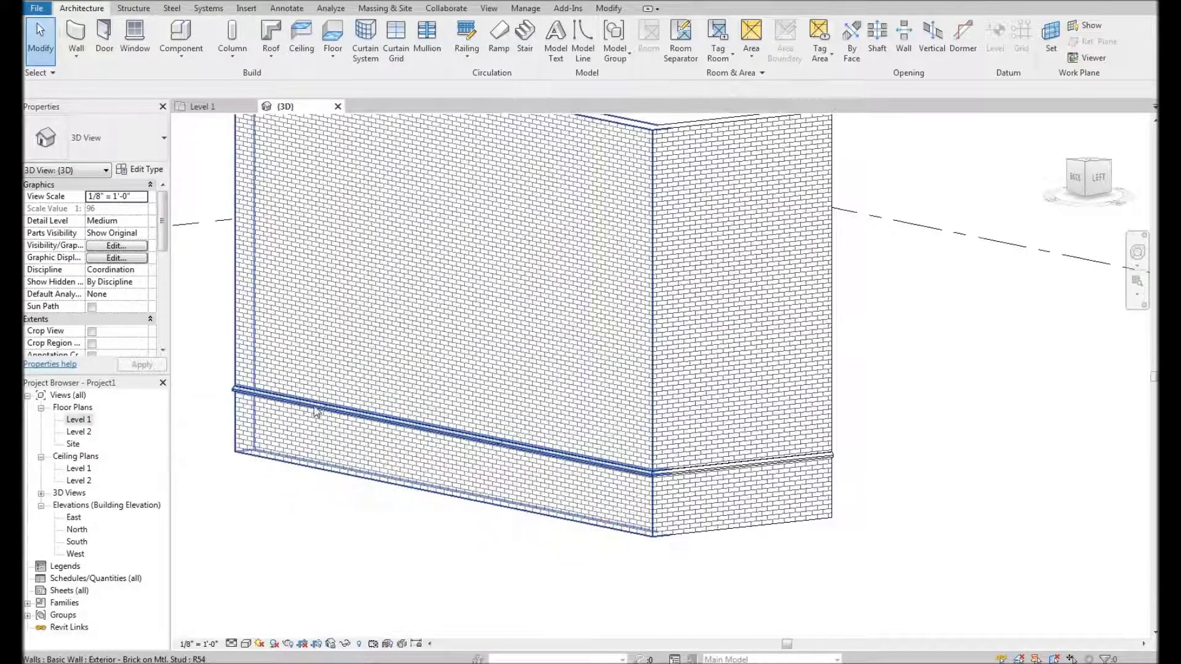
Check how the sill sweep on the long brick wall selects, and examine the sweep along that wall.
key("Tab")
left_click(387, 432)
key("Escape")
middle_click_drag(388, 433, 675, 454, "shift")
scroll(462, 542, "up", 2)
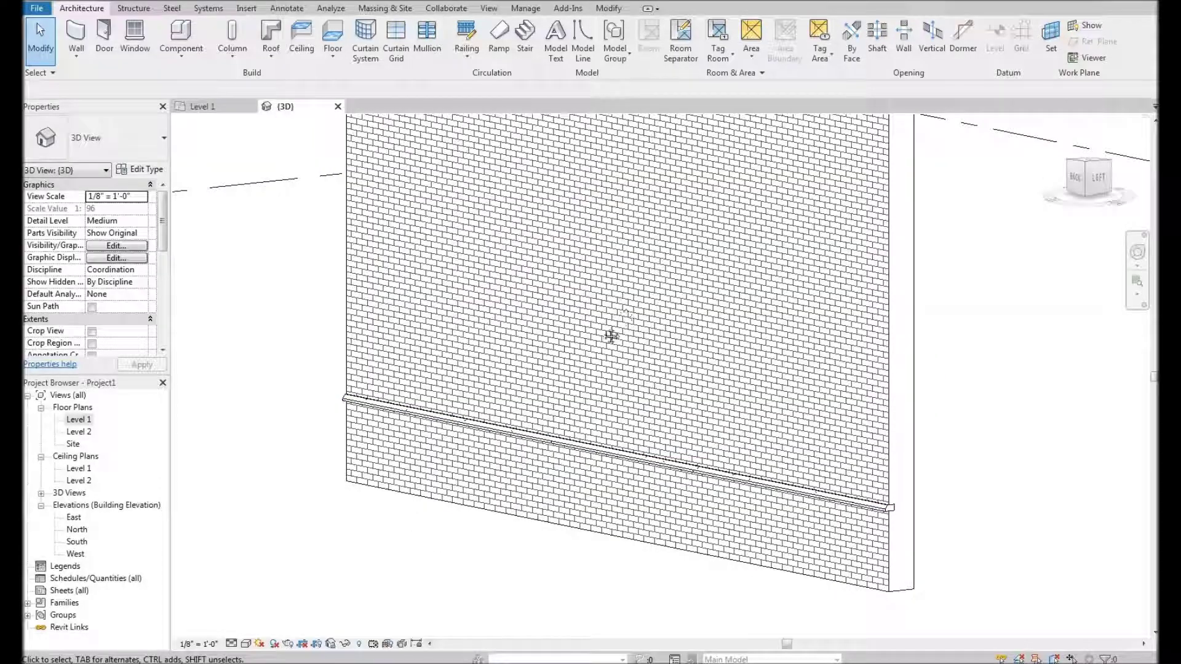
Return to the Level 1 plan, select the long brick wall and open its type's structure for editing.
key("ctrl+Tab")
middle_click_drag(546, 298, 538, 400)
scroll(219, 290, "up", 4)
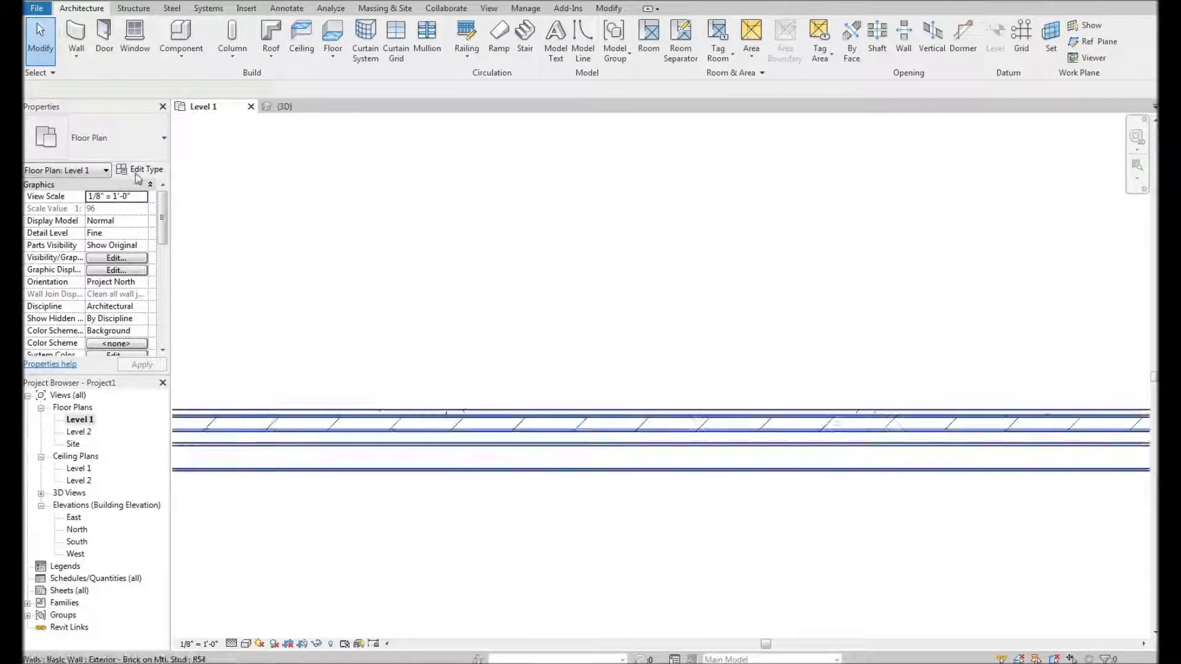
left_click(553, 431)
left_click(146, 169)
left_click(822, 253)
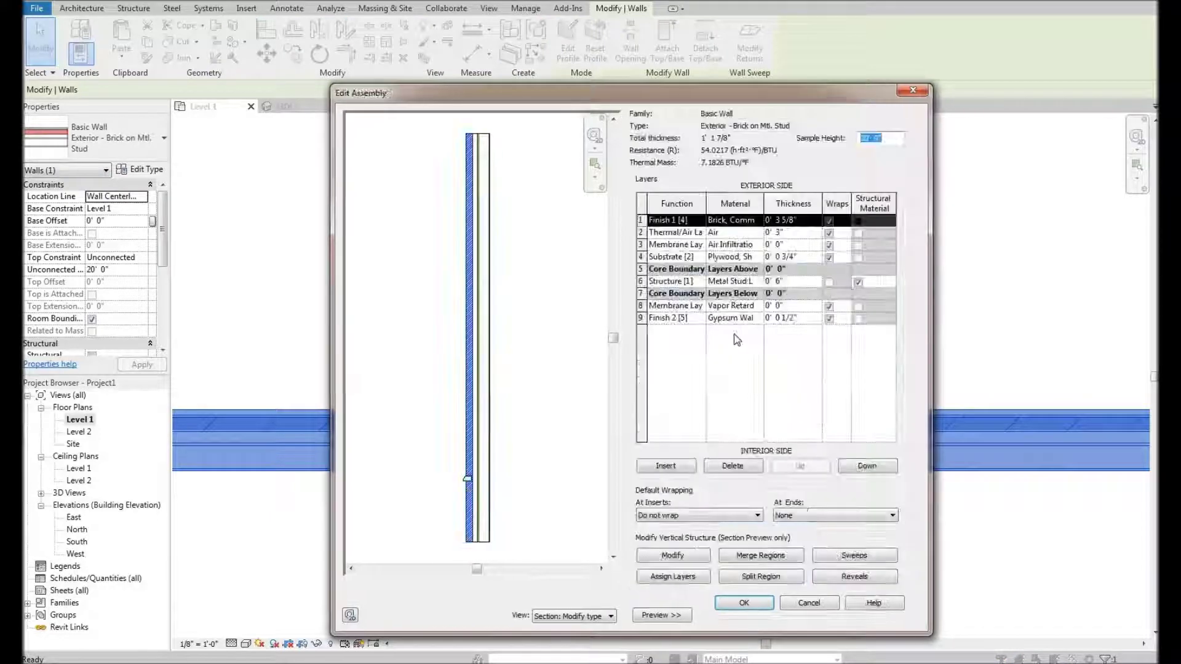
Add a wall reveal that uses the Reveal-Brick Course : 2 Bricks profile, keeping the section preview uncovered.
left_click(855, 576)
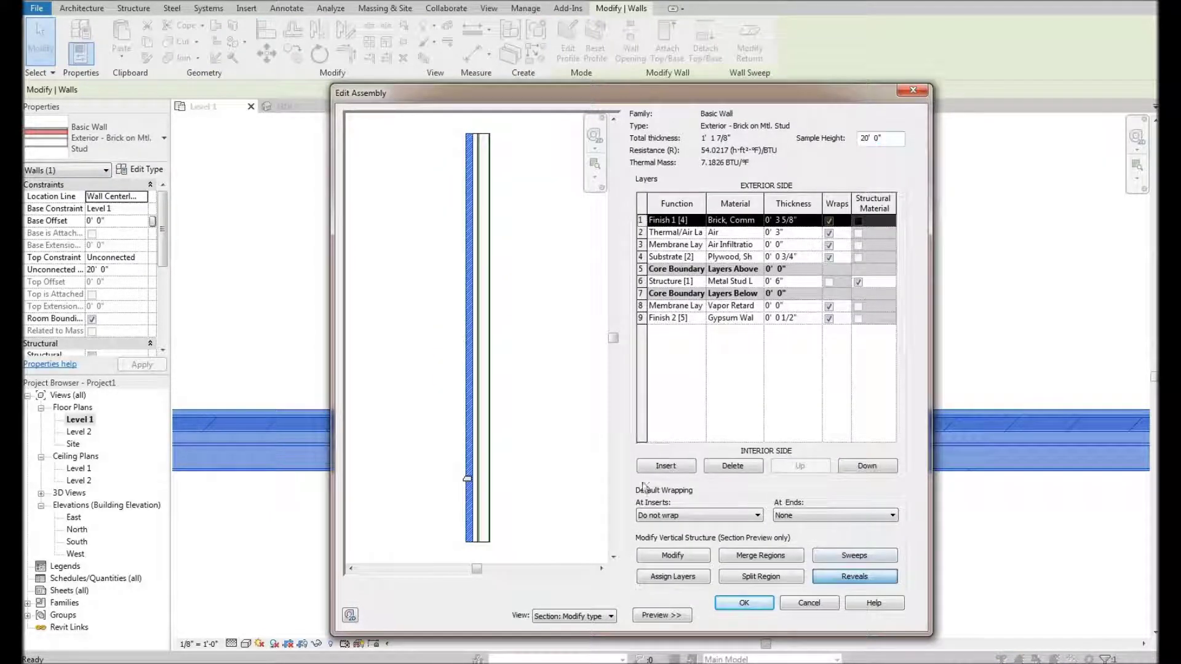
key("Return")
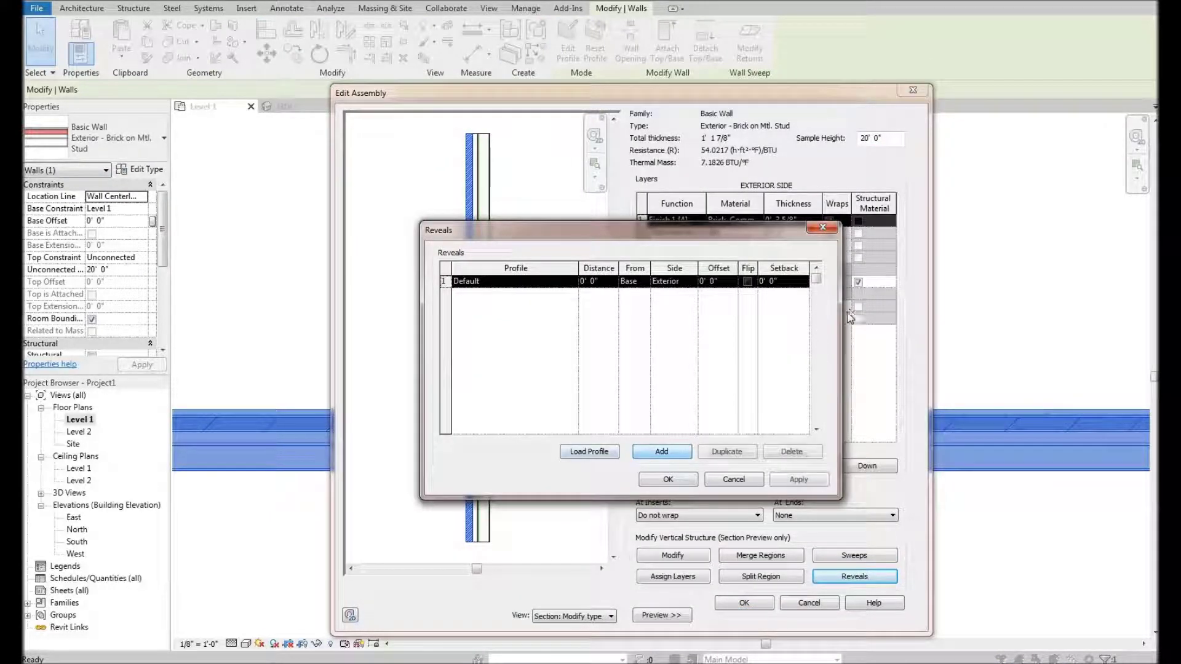
left_click(563, 283)
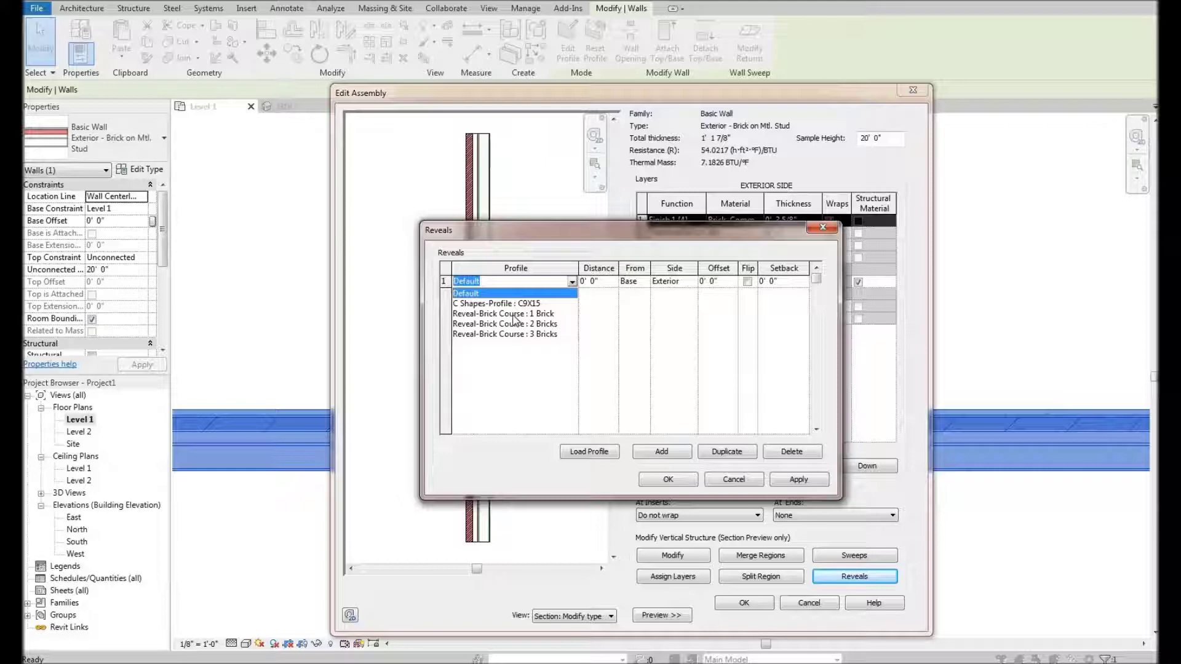
left_click(511, 324)
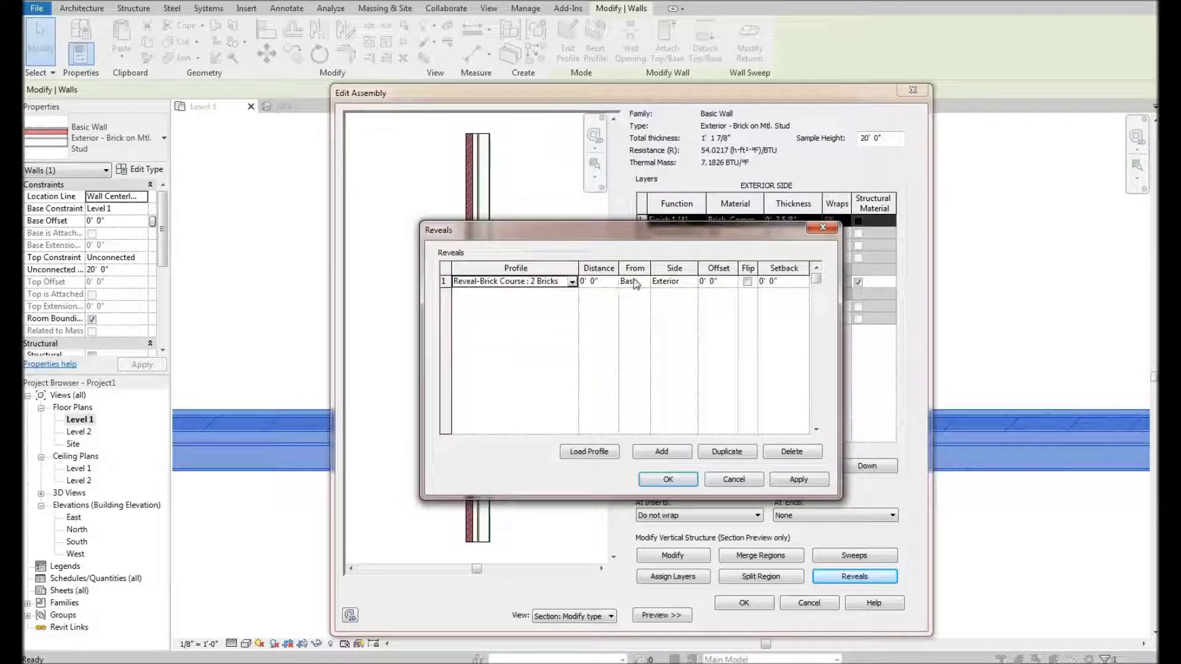
left_click_drag(800, 230, 963, 218)
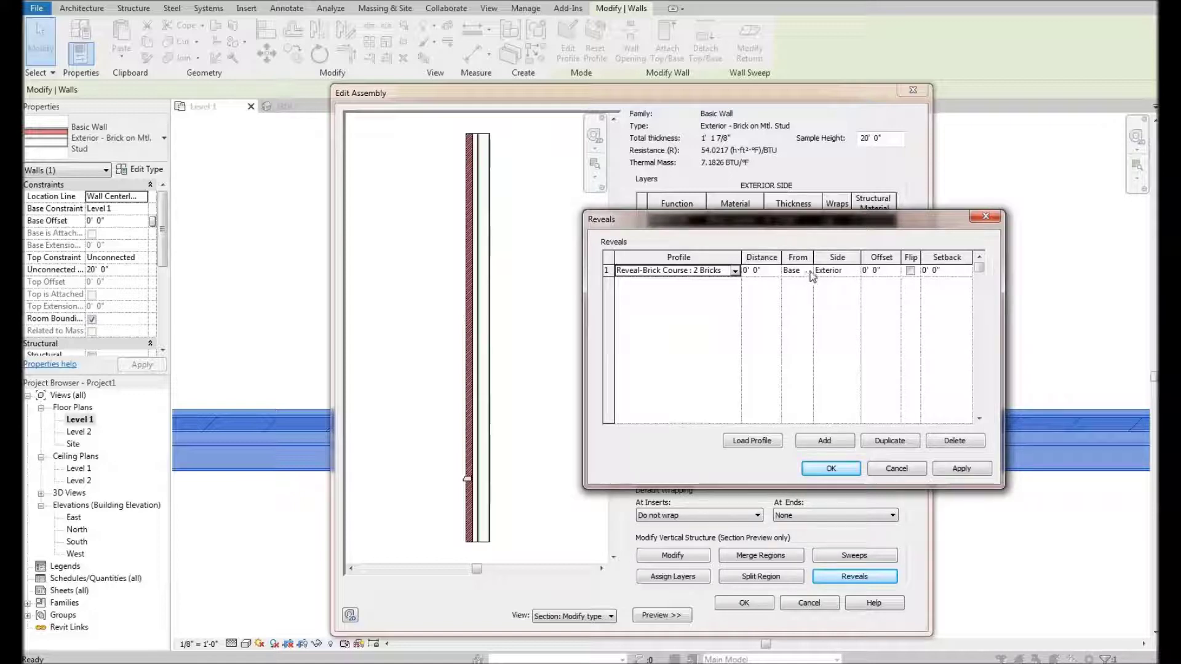
Place the brick-course reveal 6 inches from the wall's base and accept it, zooming the section preview in on the base.
double_click(756, 272)
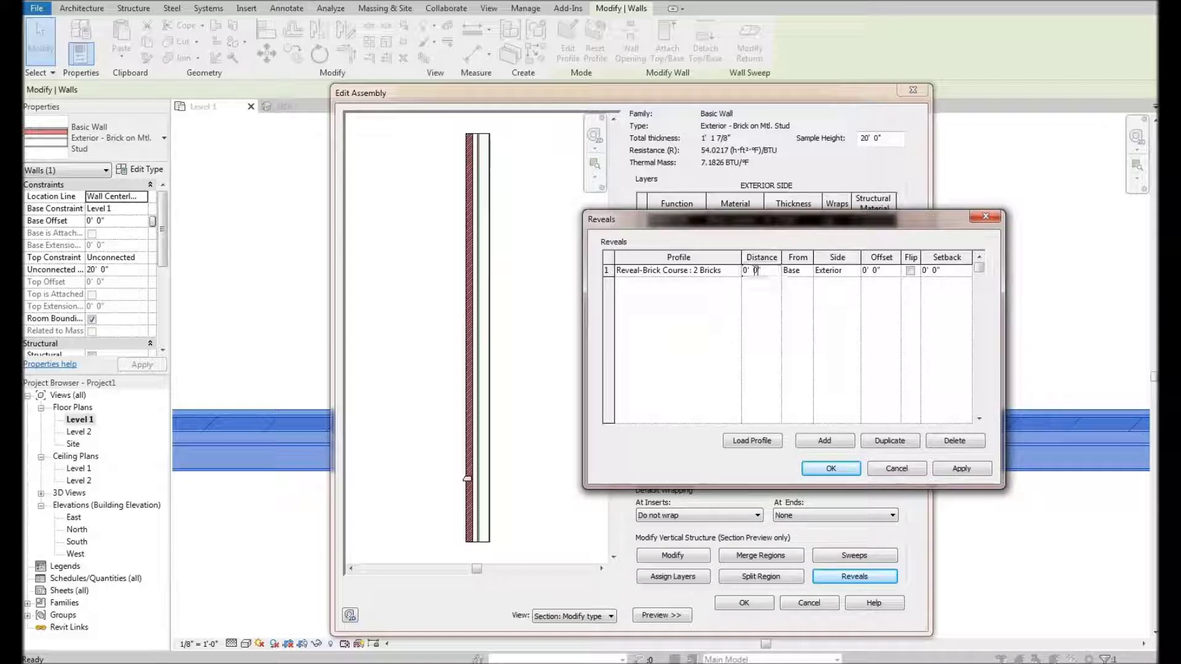
type("6")
key("Tab")
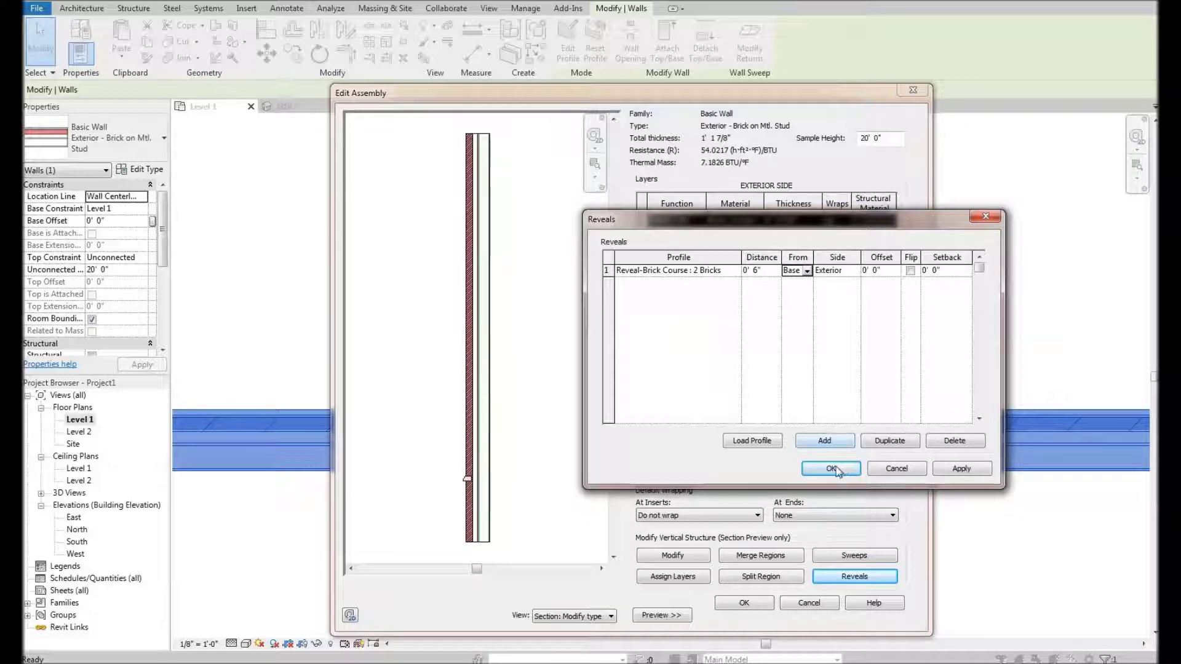
left_click(962, 469)
left_click(823, 471)
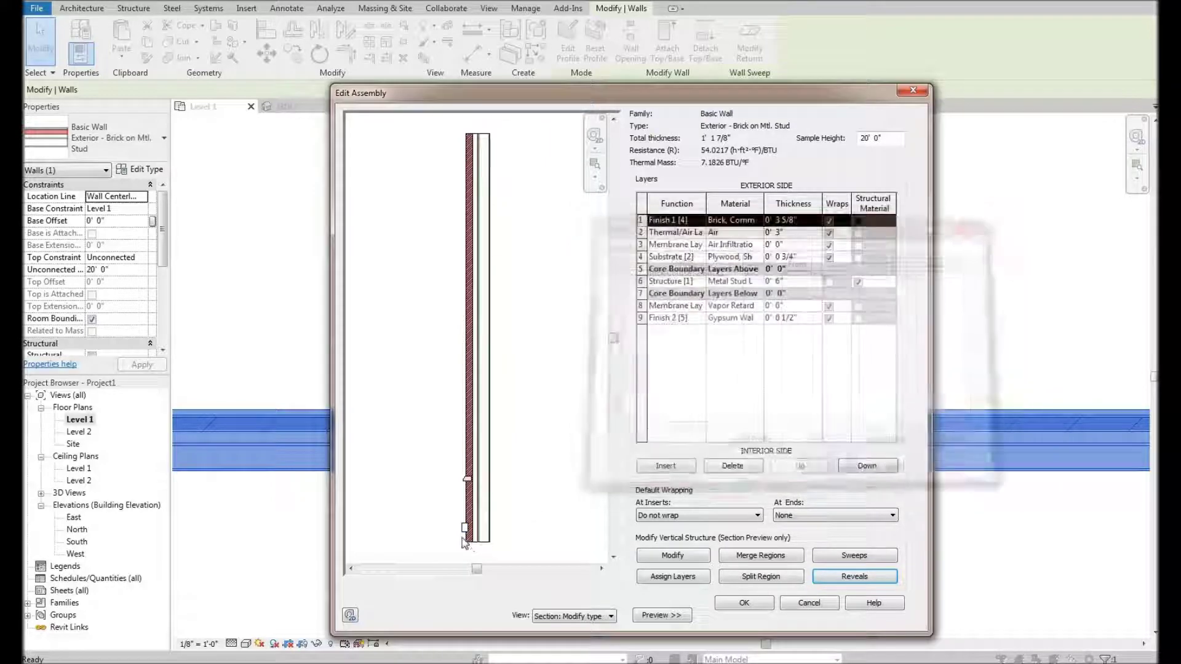
scroll(463, 542, "up", 5)
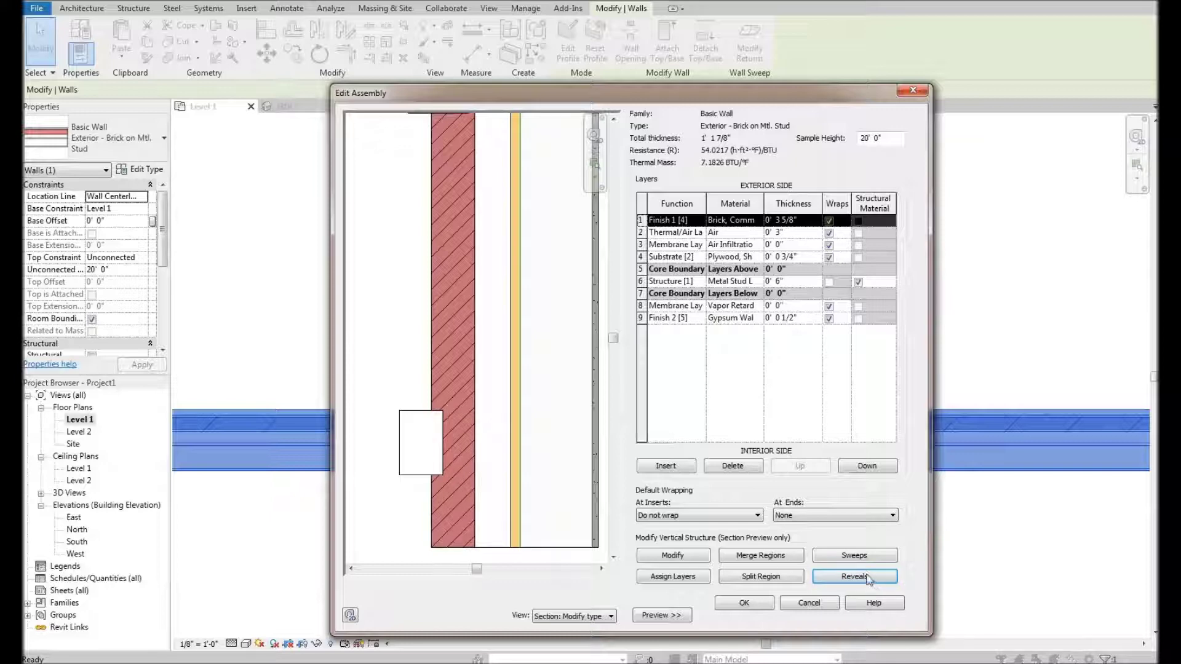
Reopen the wall type's reveals and apply a 1/2" offset to the brick-course reveal.
left_click(820, 572)
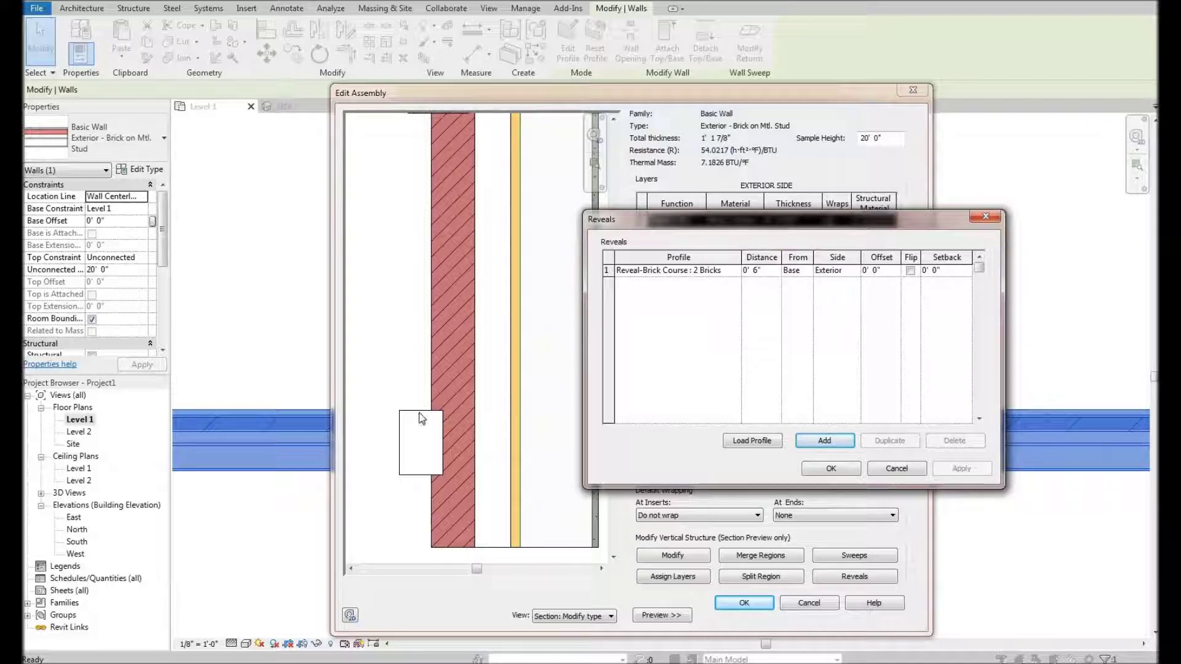
left_click(876, 271)
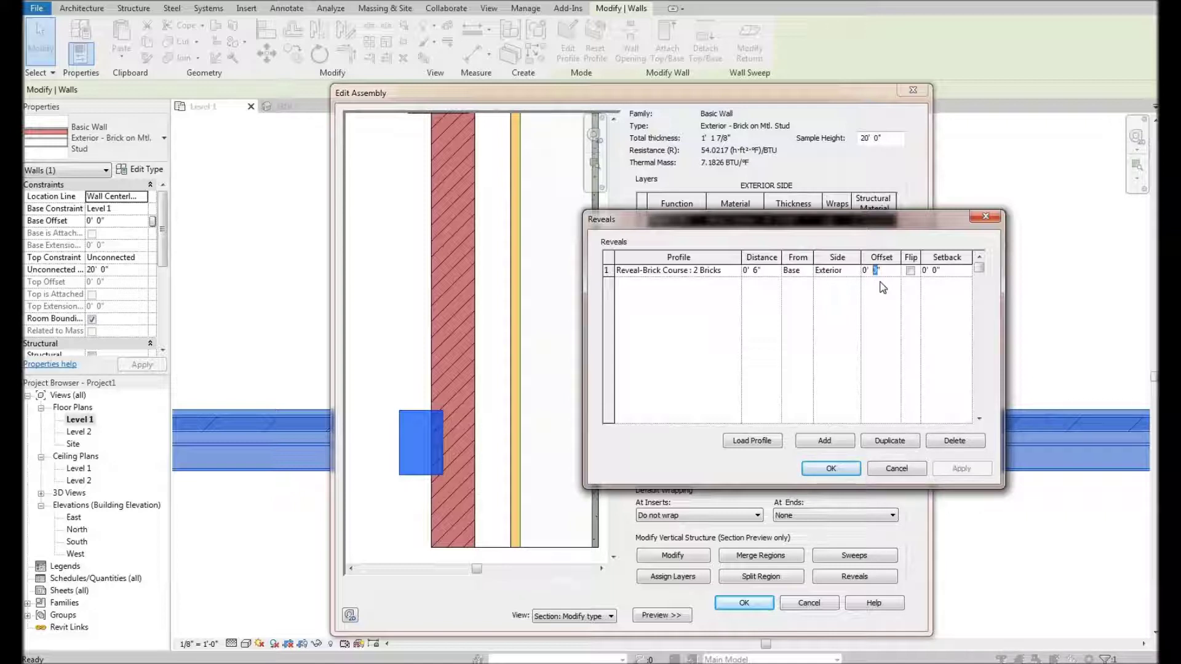
type("1/2")
key("Tab")
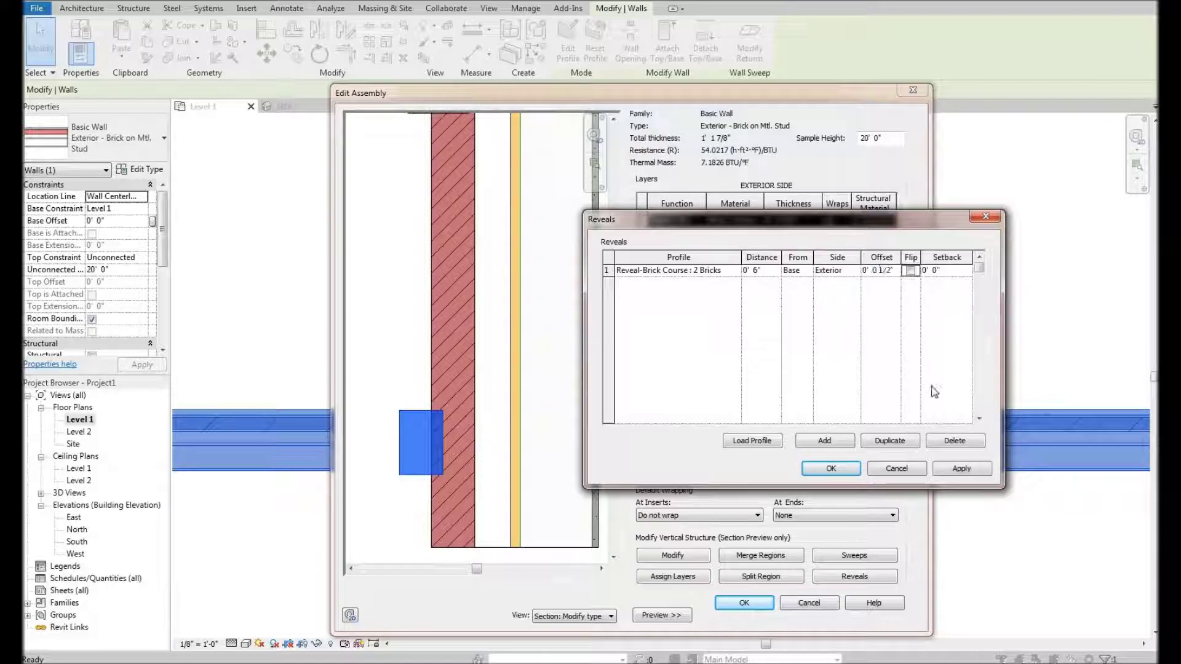
left_click(961, 468)
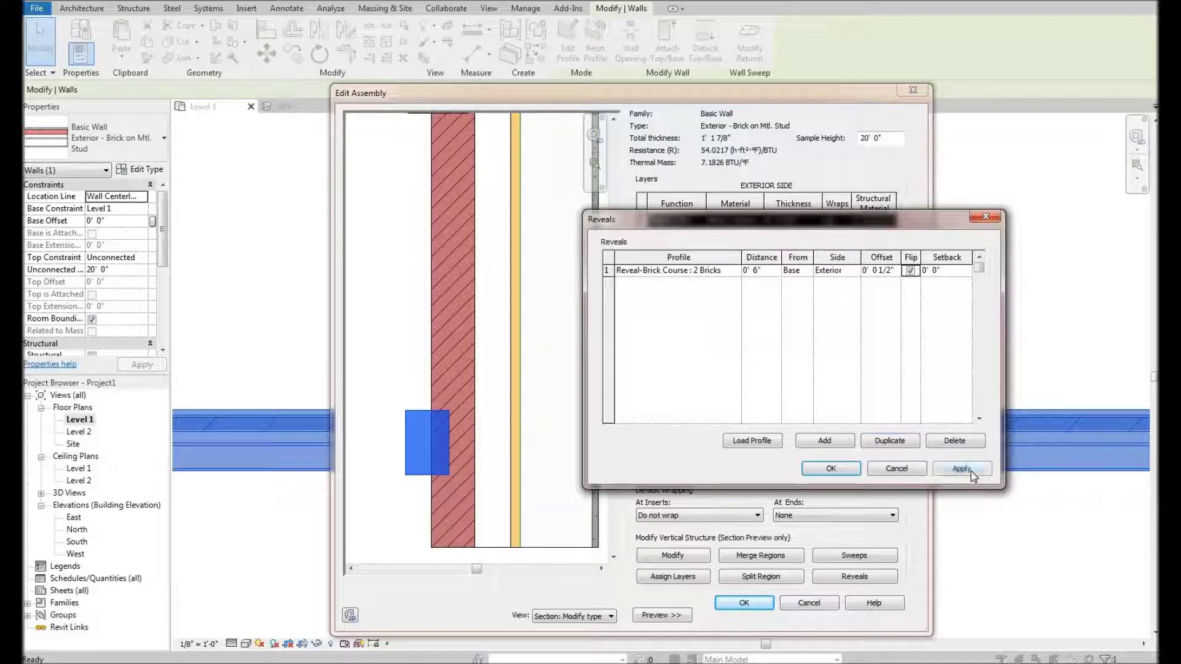
Try the Flip option on the brick-course reveal and compare both orientations in the preview, leaving it unflipped.
left_click(961, 470)
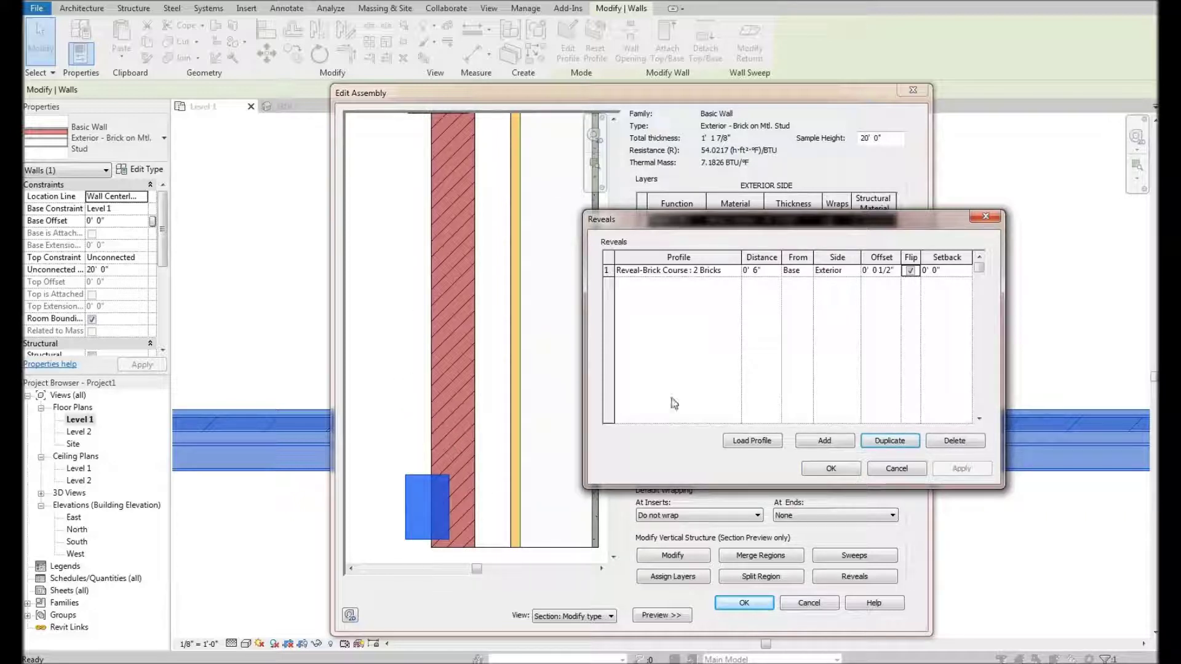
left_click(909, 271)
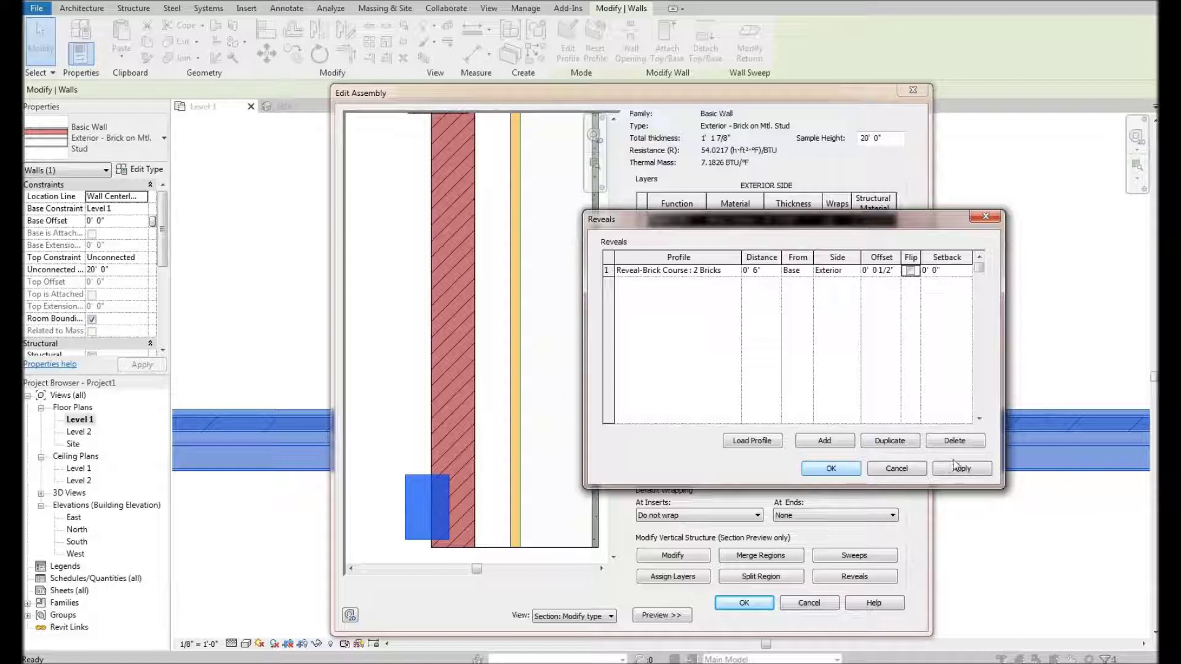
left_click(911, 270)
left_click(962, 469)
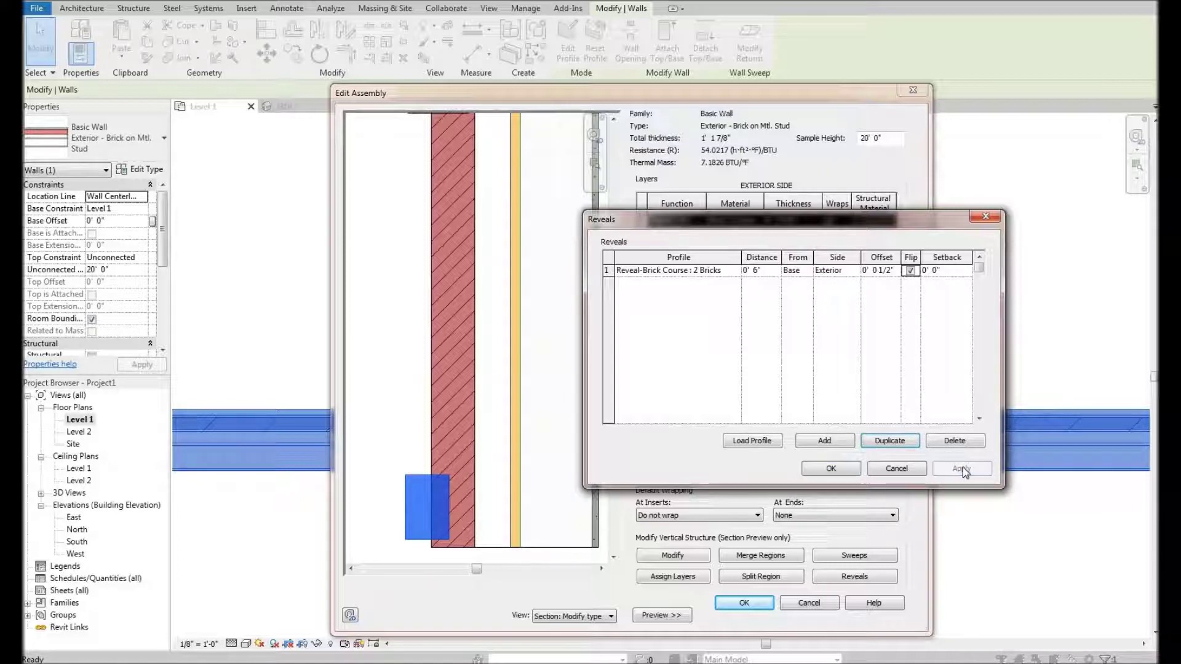
left_click(911, 271)
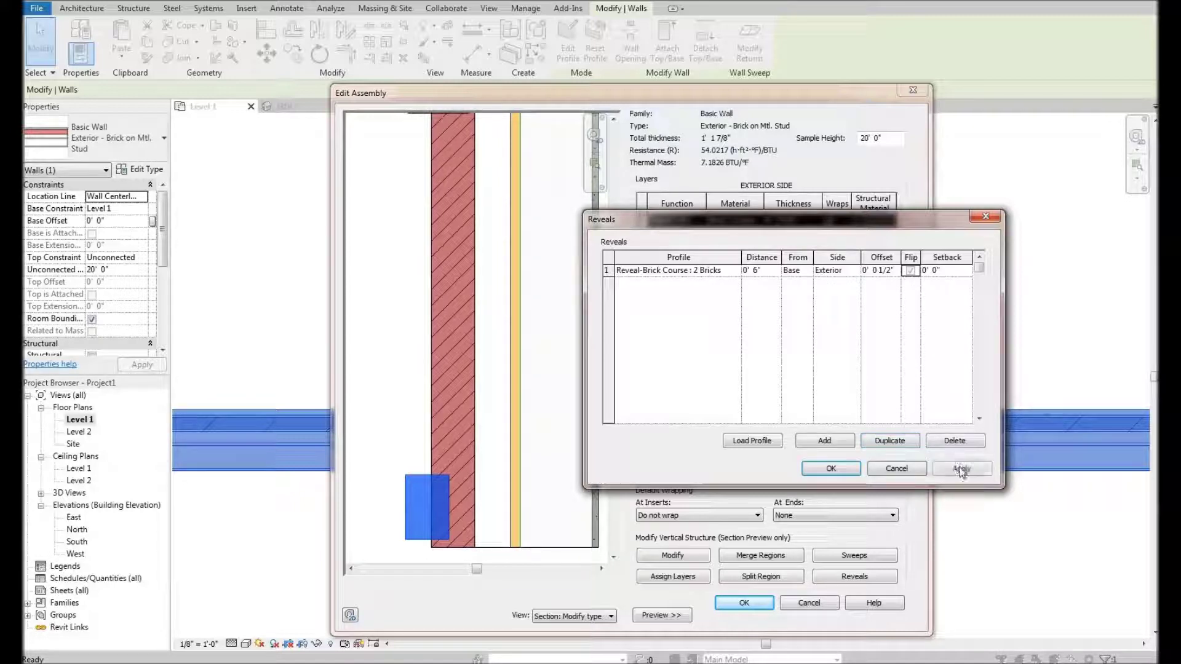
left_click(962, 469)
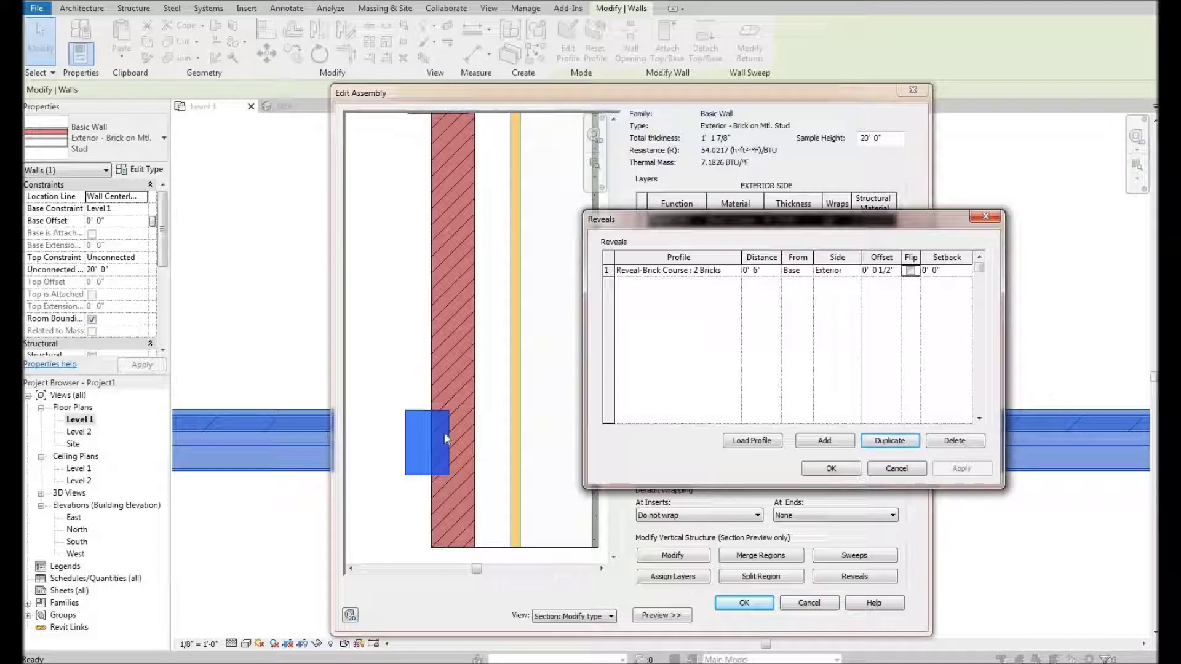
Try a 6" setback on the brick-course reveal, then reset the setback to 0.
left_click(945, 275)
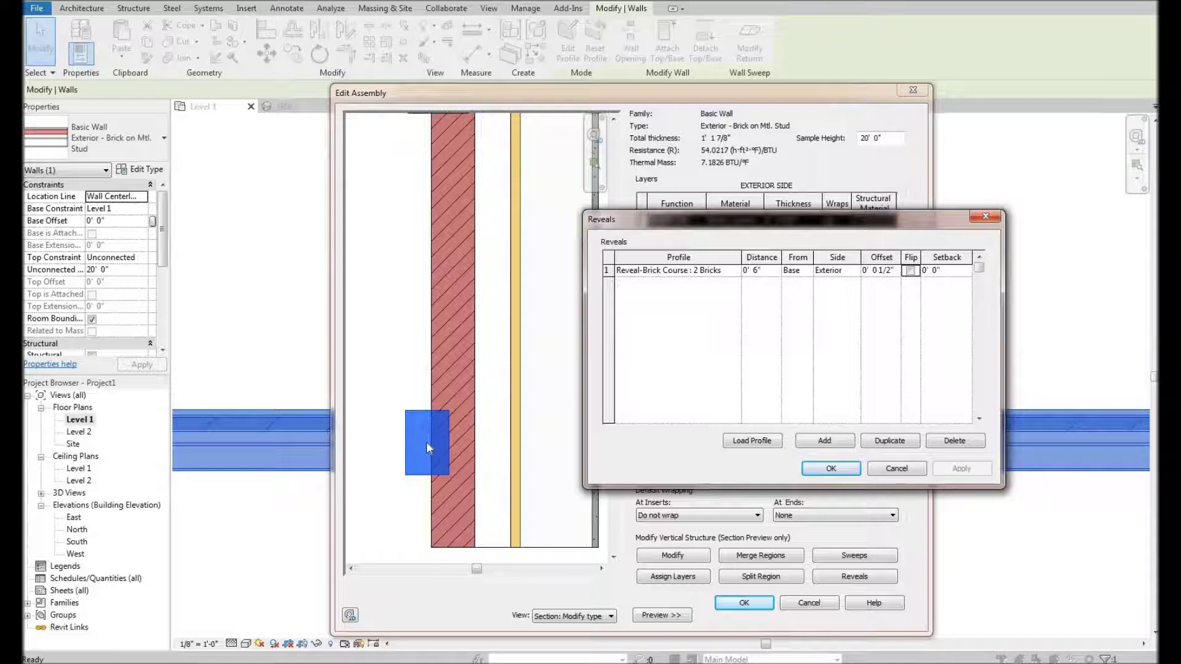
left_click(942, 274)
left_click(935, 272)
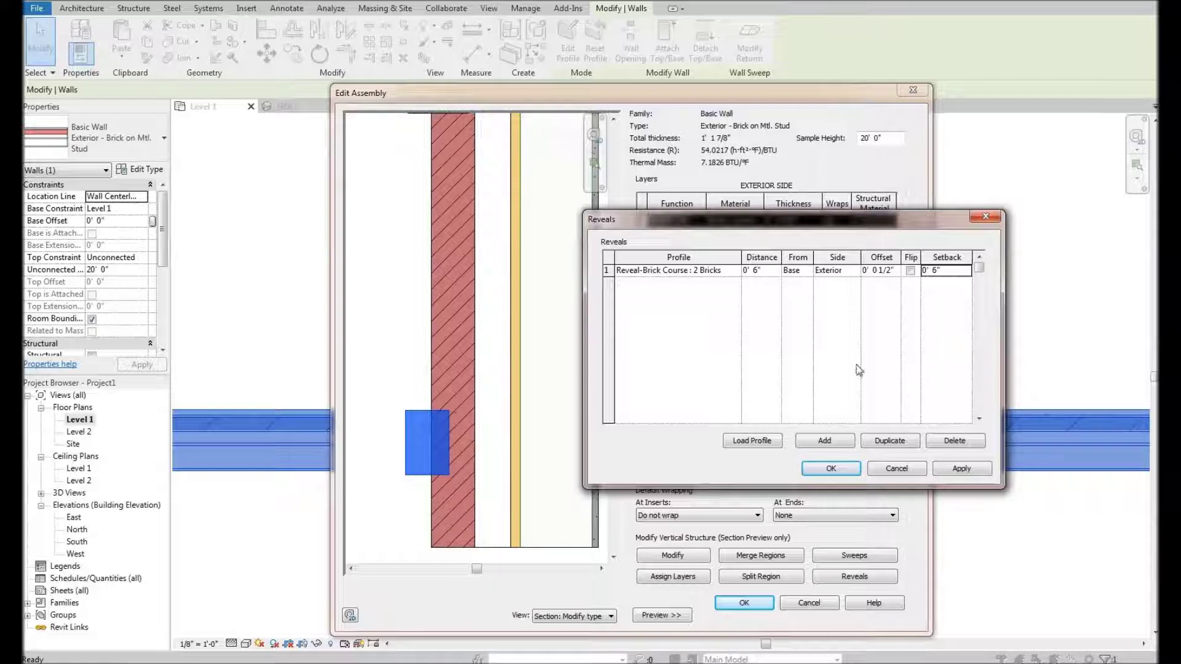
left_click(935, 271)
type("0")
Accept the reveal settings and the edited wall type, then clear the wall selection.
left_click_drag(723, 226, 708, 192)
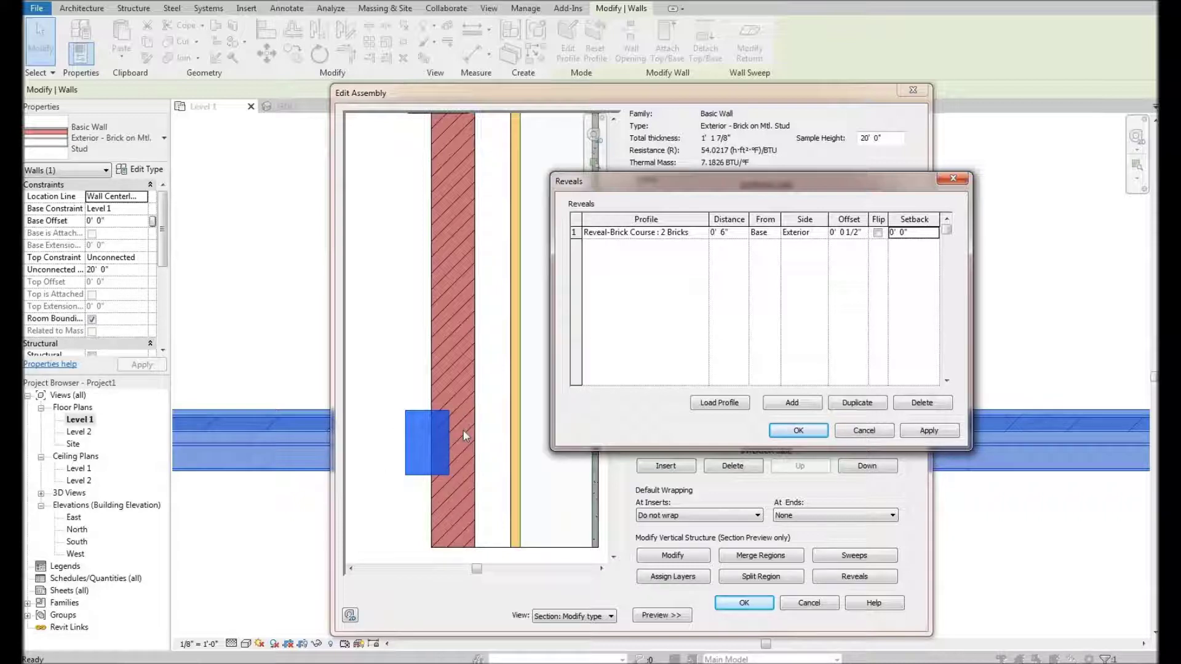
left_click(800, 430)
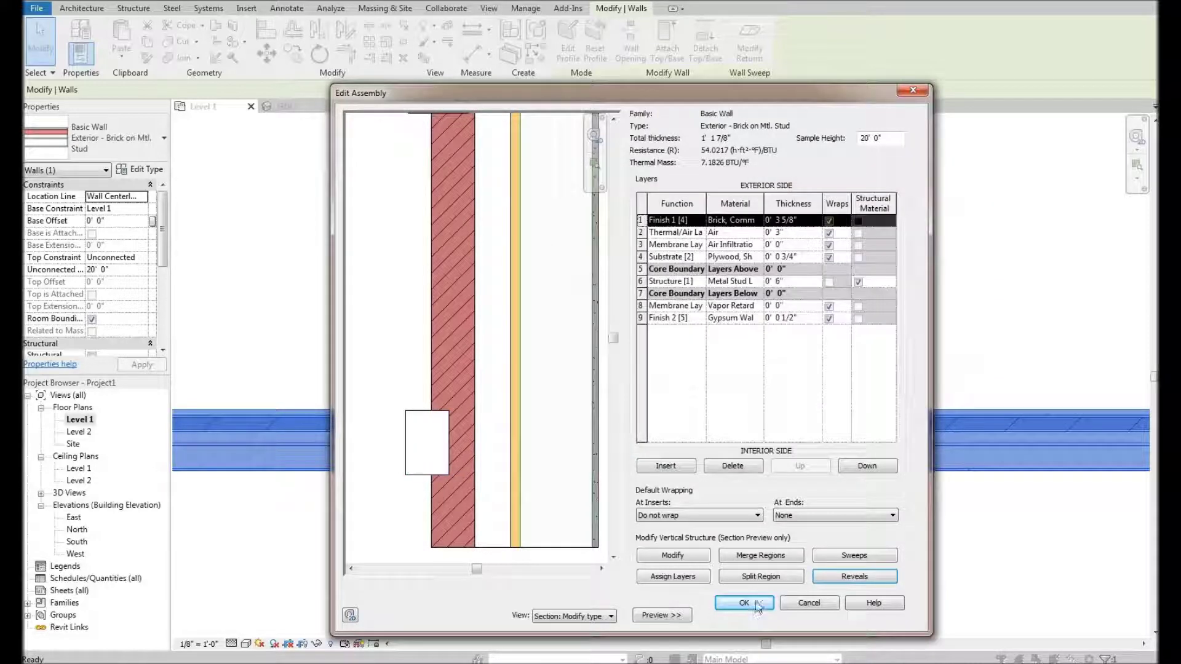
left_click(744, 603)
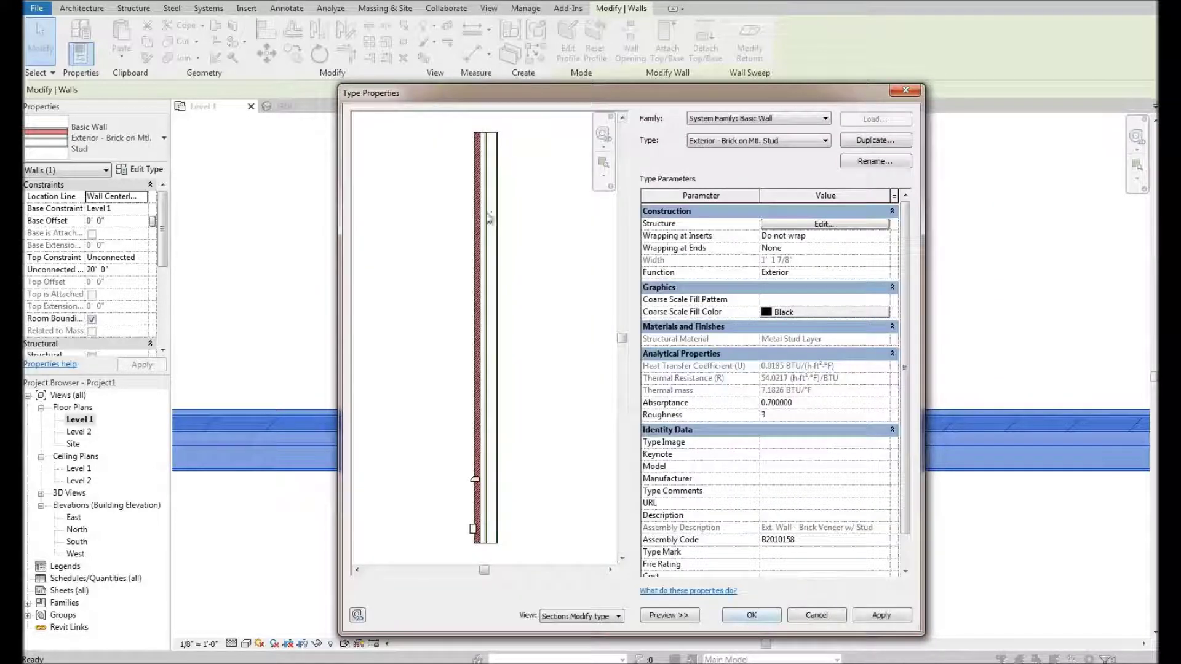
left_click(757, 614)
key("Escape")
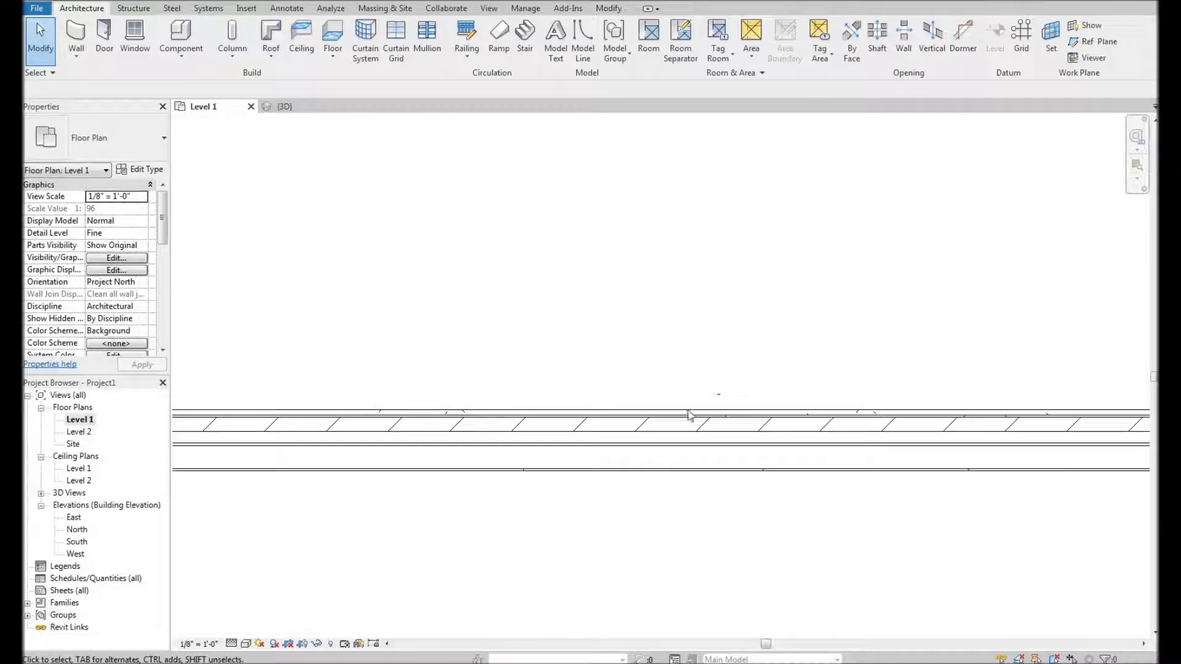
Switch to the 3D view and examine the reveal and the sill sweep along the lower part of the brick wall.
key("ctrl+Tab")
scroll(345, 480, "up", 5)
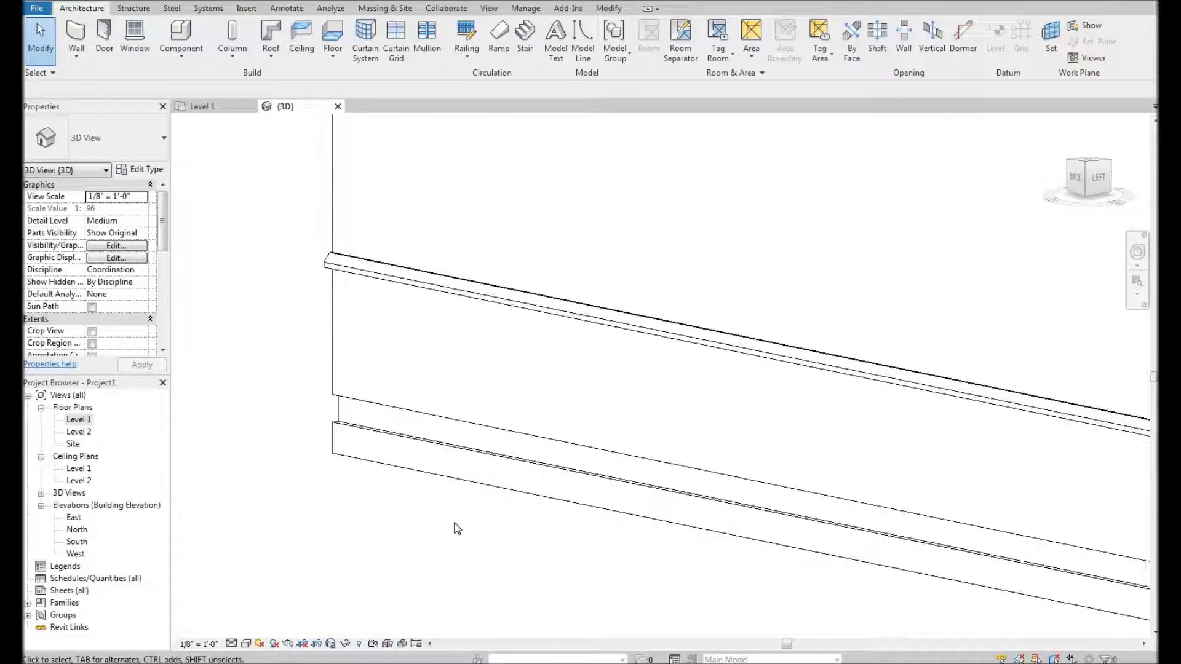
scroll(615, 541, "down", 2)
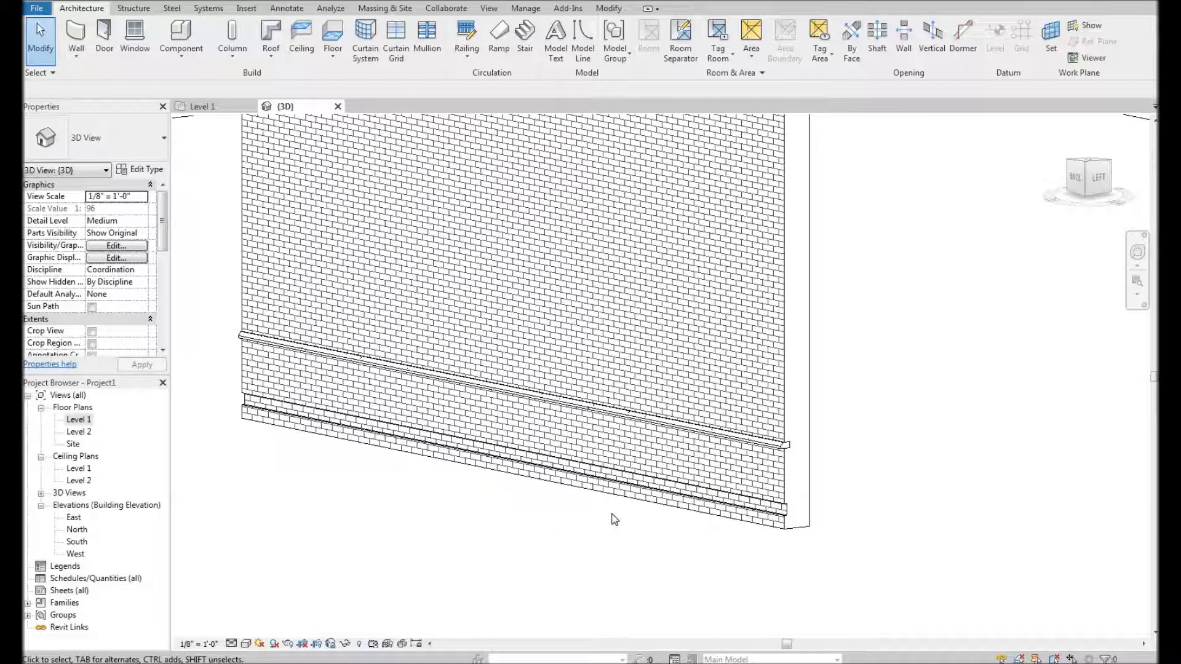
scroll(611, 517, "down", 2)
scroll(585, 541, "down", 1)
scroll(522, 519, "up", 1)
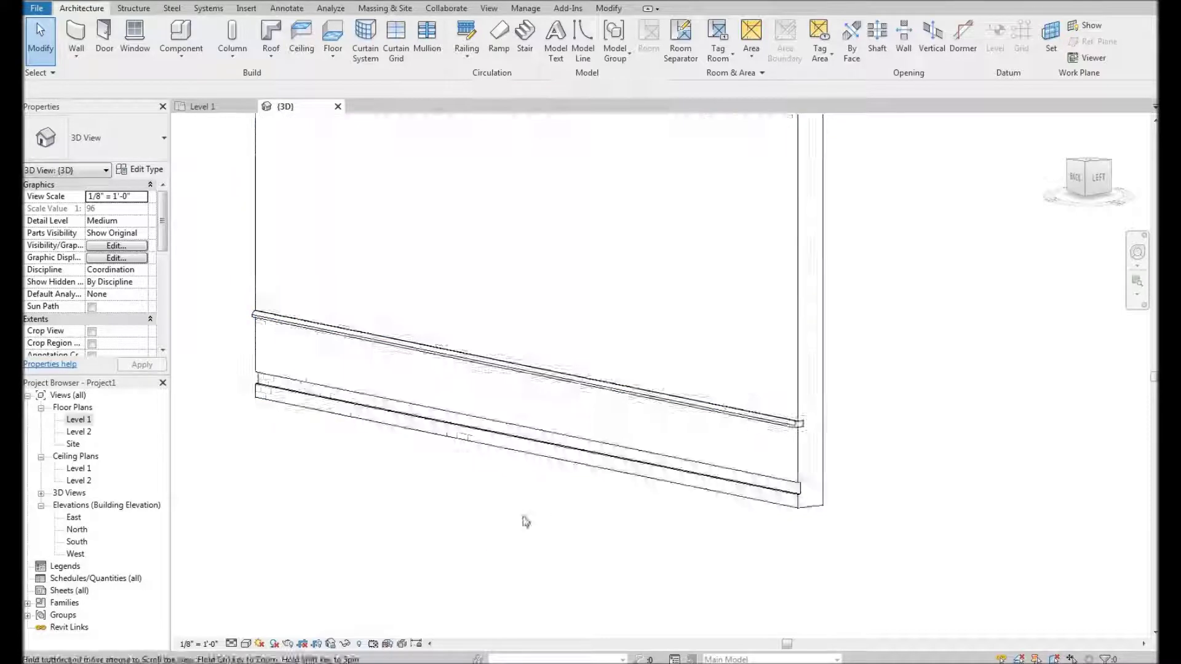
scroll(615, 521, "down", 4)
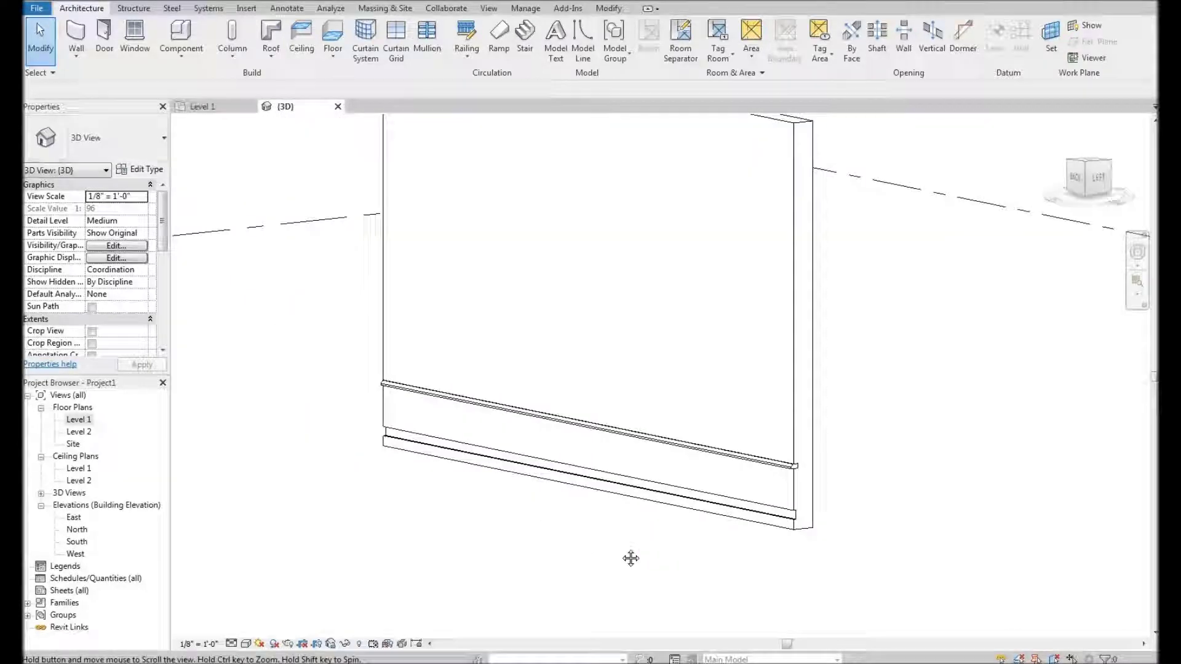
scroll(541, 511, "up", 1)
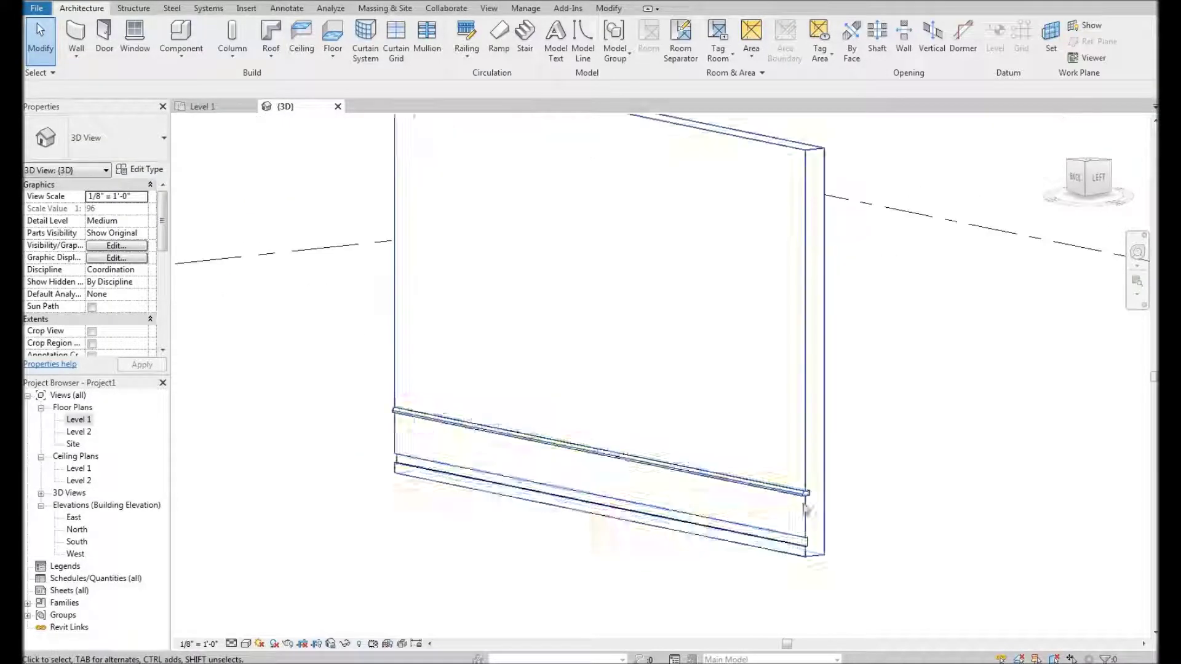
Select the brick wall in 3D and check how its reveal and sill sweep run to the wall's ends.
left_click(525, 495)
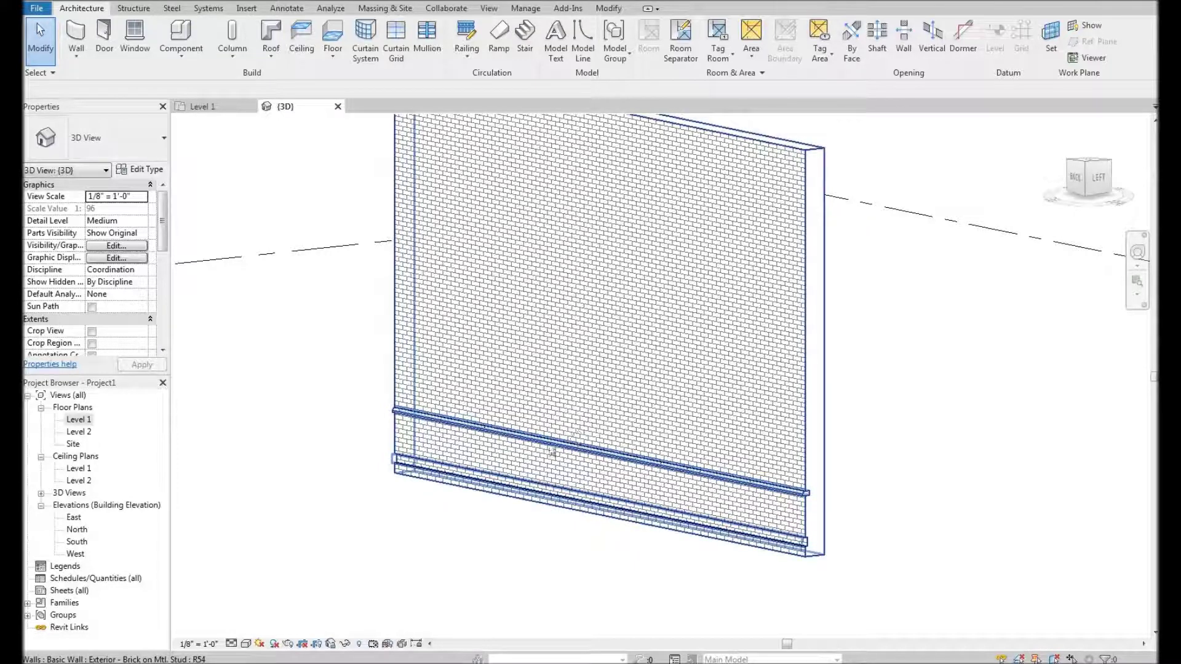
middle_click_drag(713, 499, 714, 495)
middle_click_drag(764, 545, 727, 530)
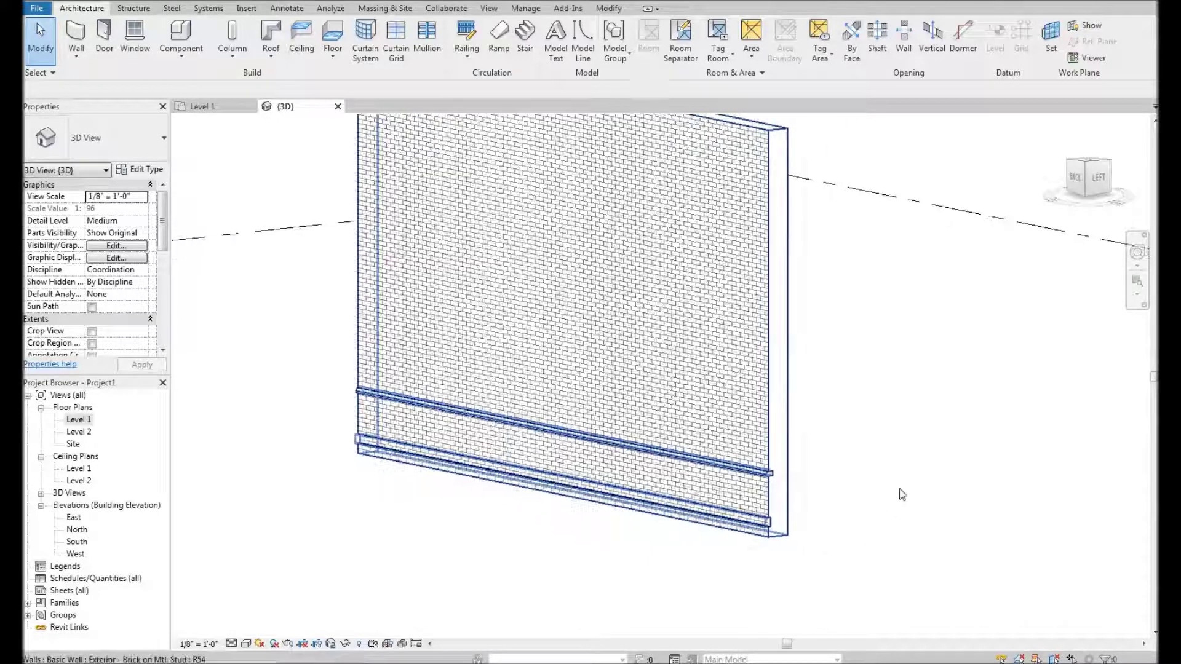
left_click(812, 531)
middle_click_drag(833, 500, 832, 499)
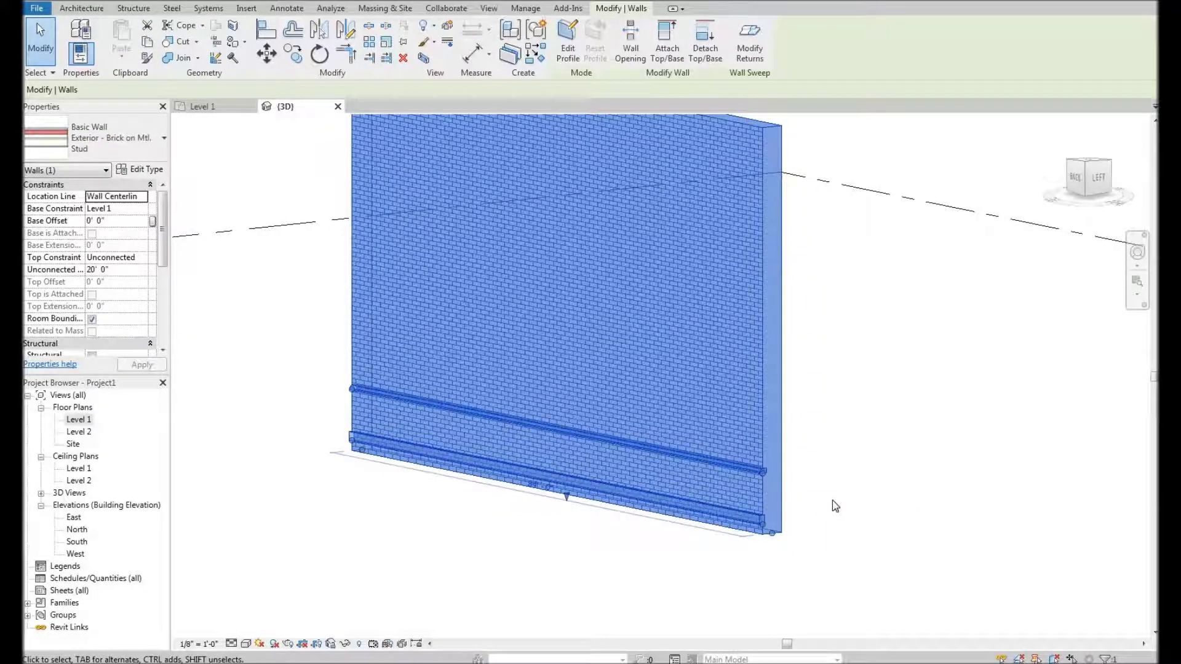
middle_click_drag(832, 504, 697, 494)
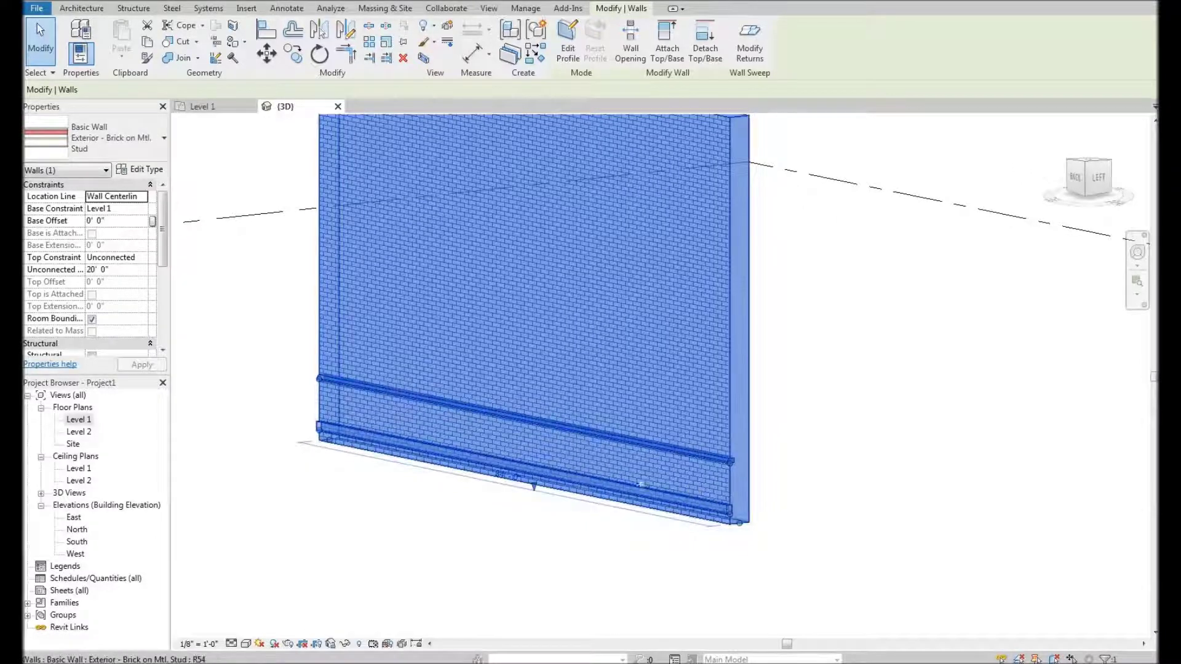
middle_click_drag(804, 518, 779, 524)
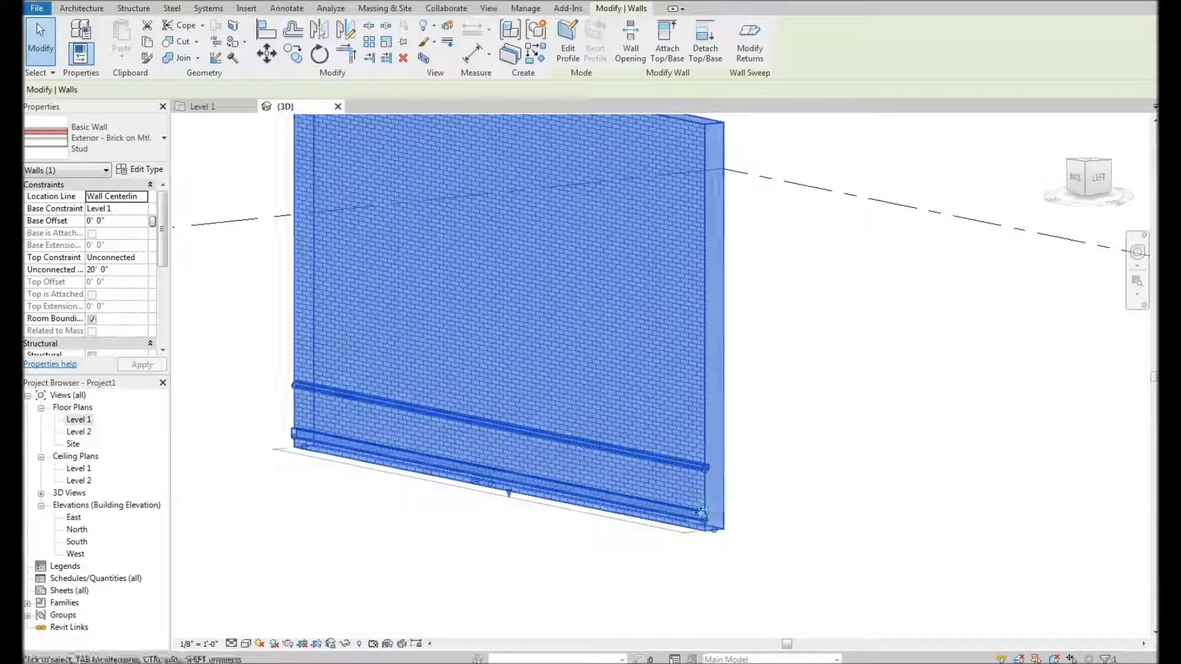
Edit the wall's profile, sketching a line about 2'-3" up from the bottom edge and about 15'-7" across to the left edge.
double_click(608, 305)
key("l")
key("i")
left_click(488, 483)
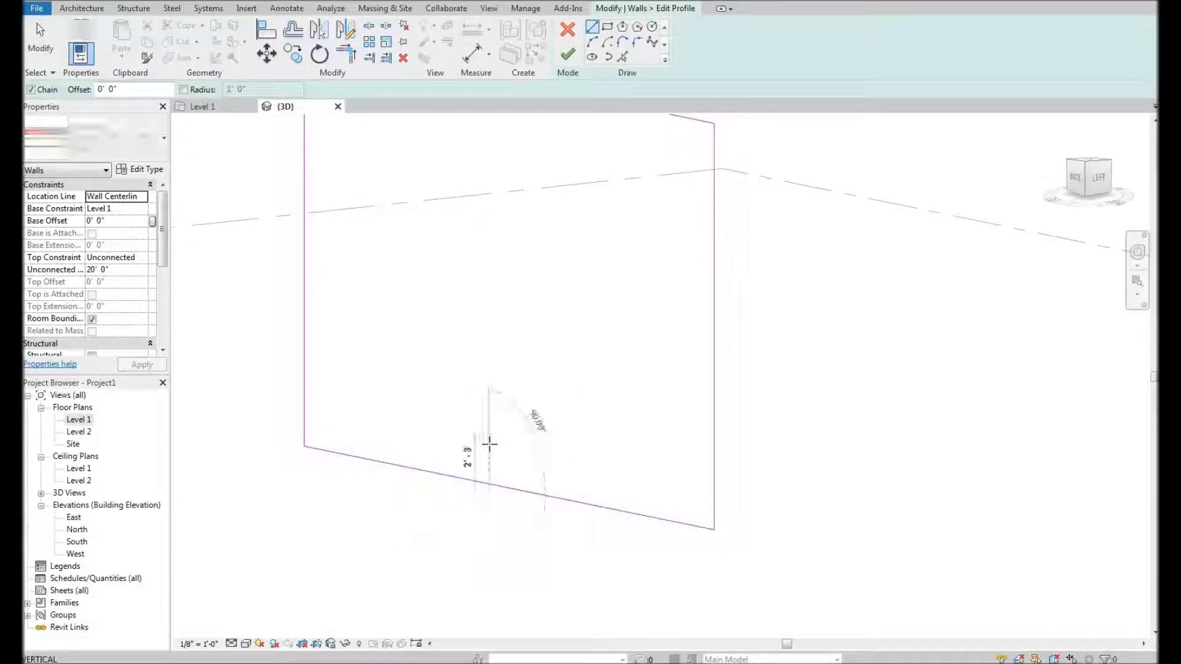
left_click(489, 443)
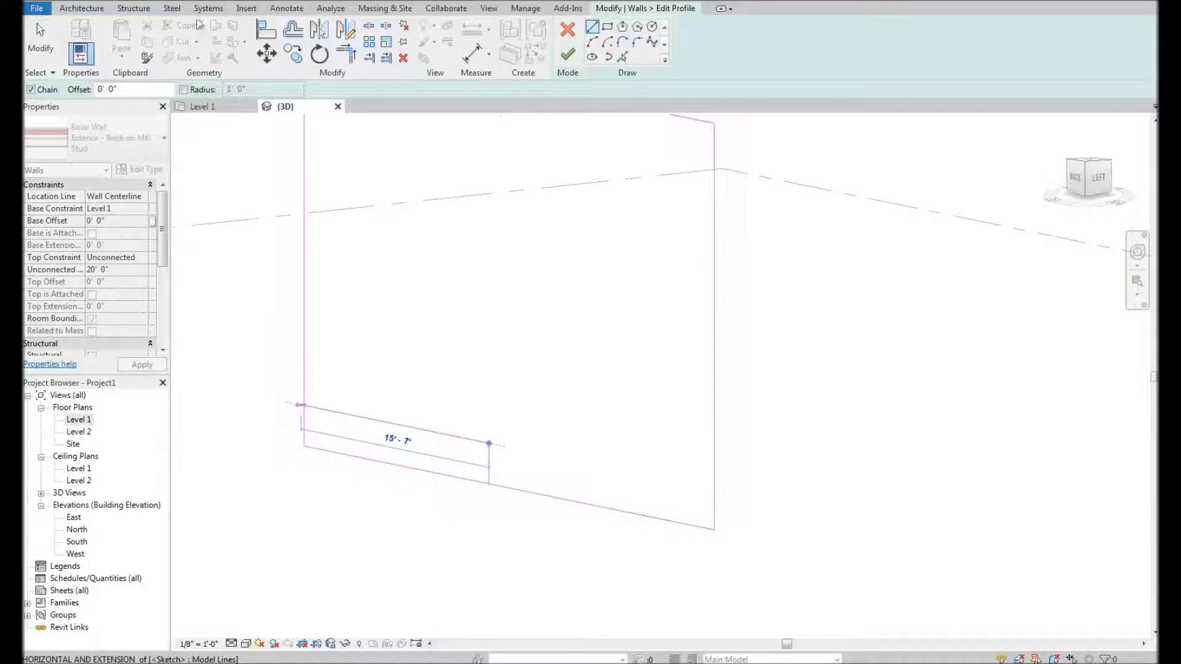
left_click(300, 405)
key("Escape")
key("Escape")
Trim the profile lines so the lower-left corner is notched out, finish the profile edit and deselect the wall.
key("t")
key("r")
left_click(349, 411)
left_click(544, 494)
right_click(500, 358)
left_click(528, 372)
left_click(567, 54)
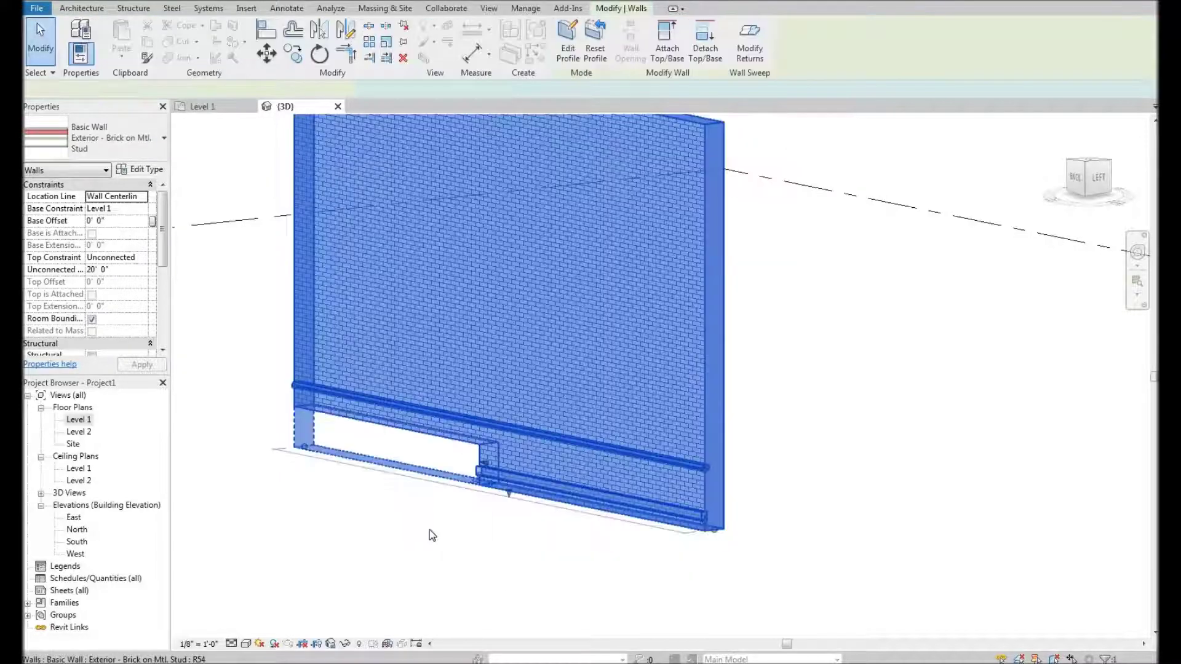
left_click(430, 538)
Examine how the reveal and the sill sweep follow the notched base of the brick wall.
scroll(486, 462, "up", 3)
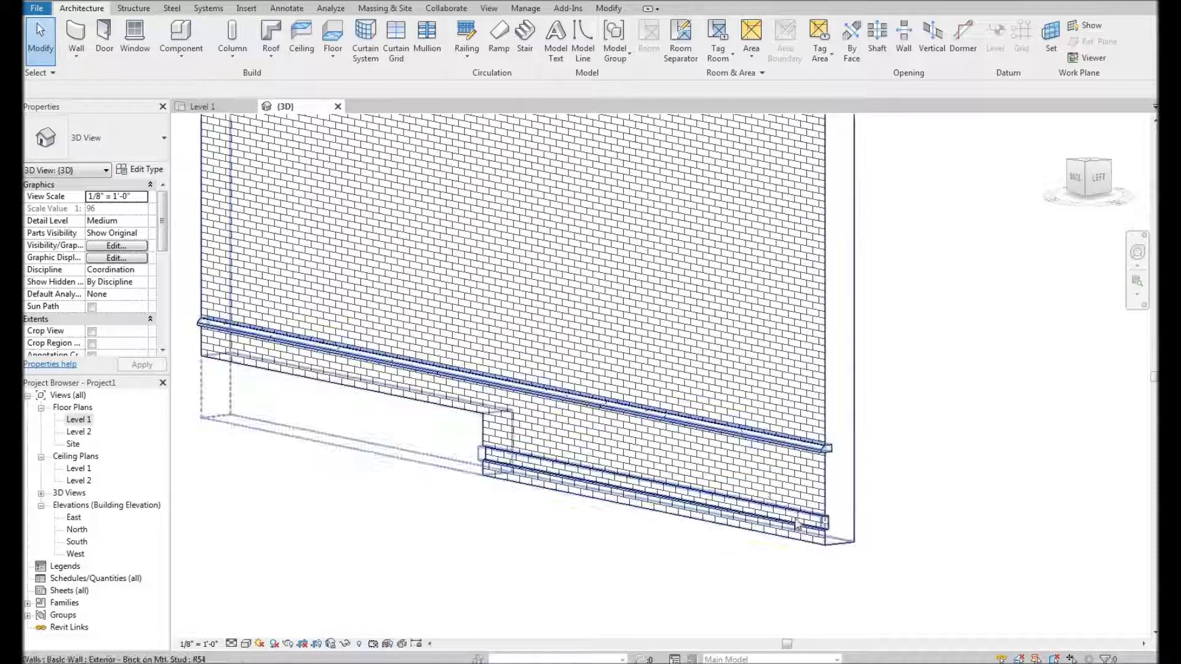
middle_click_drag(572, 545, 575, 545)
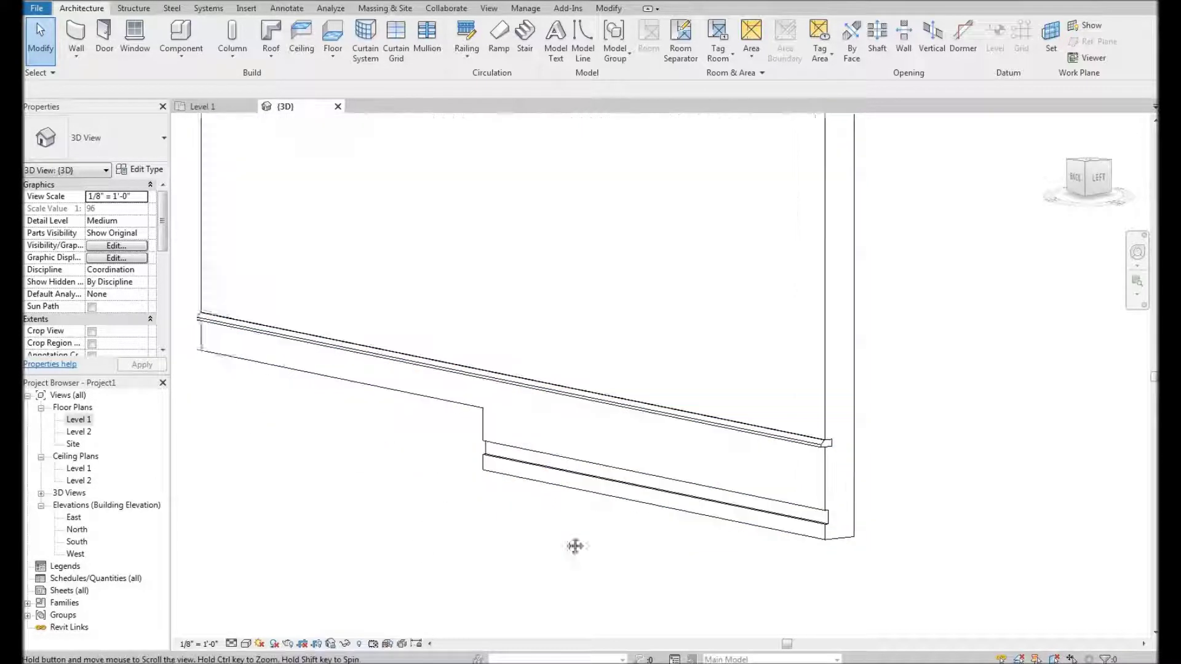
scroll(510, 449, "down", 2)
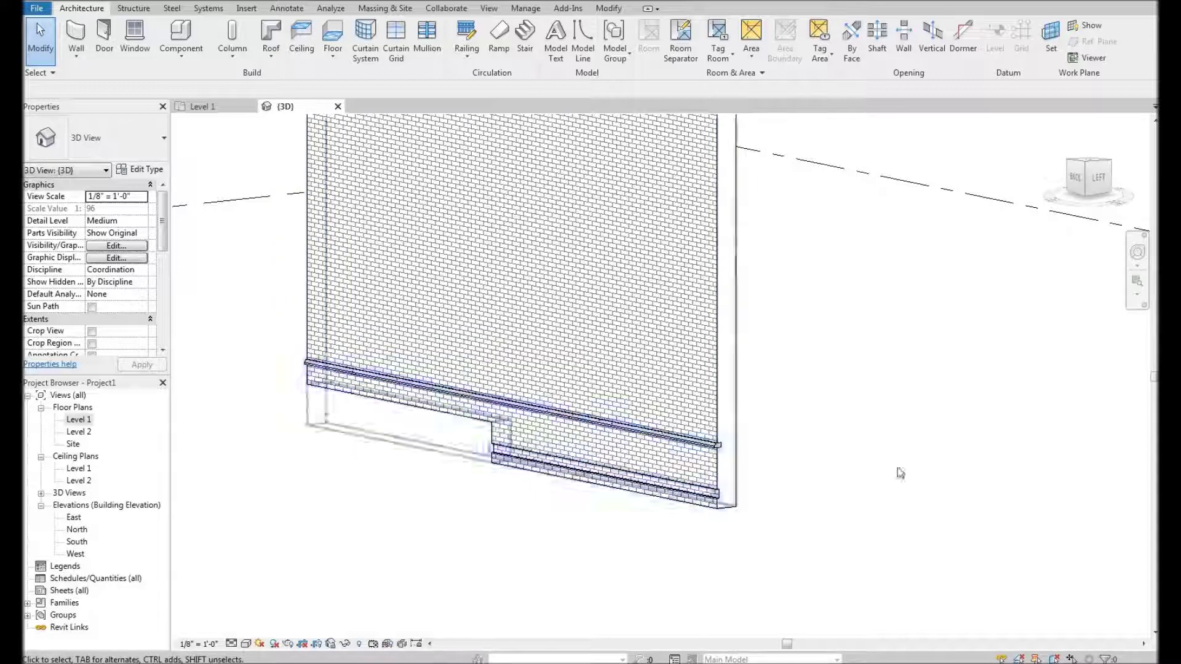
In the Level 1 floor plan, draw a perpendicular brick wall about 11'-6" long running down from the existing wall's right end.
middle_click_drag(440, 475, 85, 425, "shift")
double_click(79, 420)
scroll(602, 451, "down", 3)
middle_click_drag(602, 451, 417, 442)
key("w")
key("a")
left_click(586, 415)
left_click(588, 529)
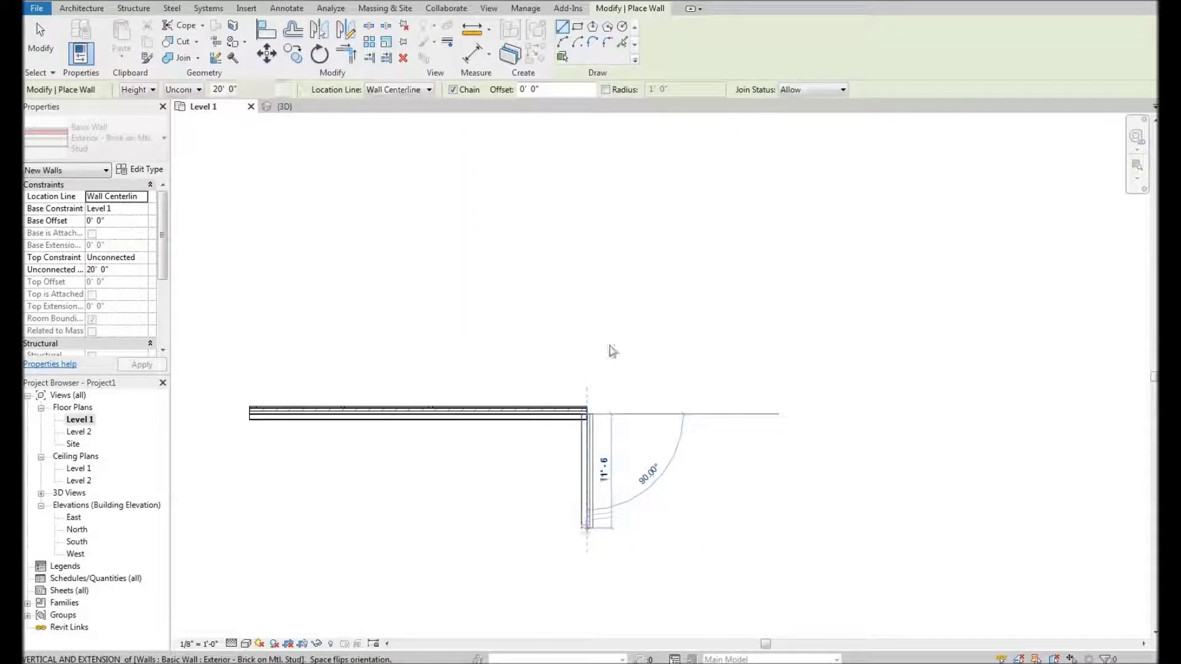
right_click(585, 342)
left_click(598, 345)
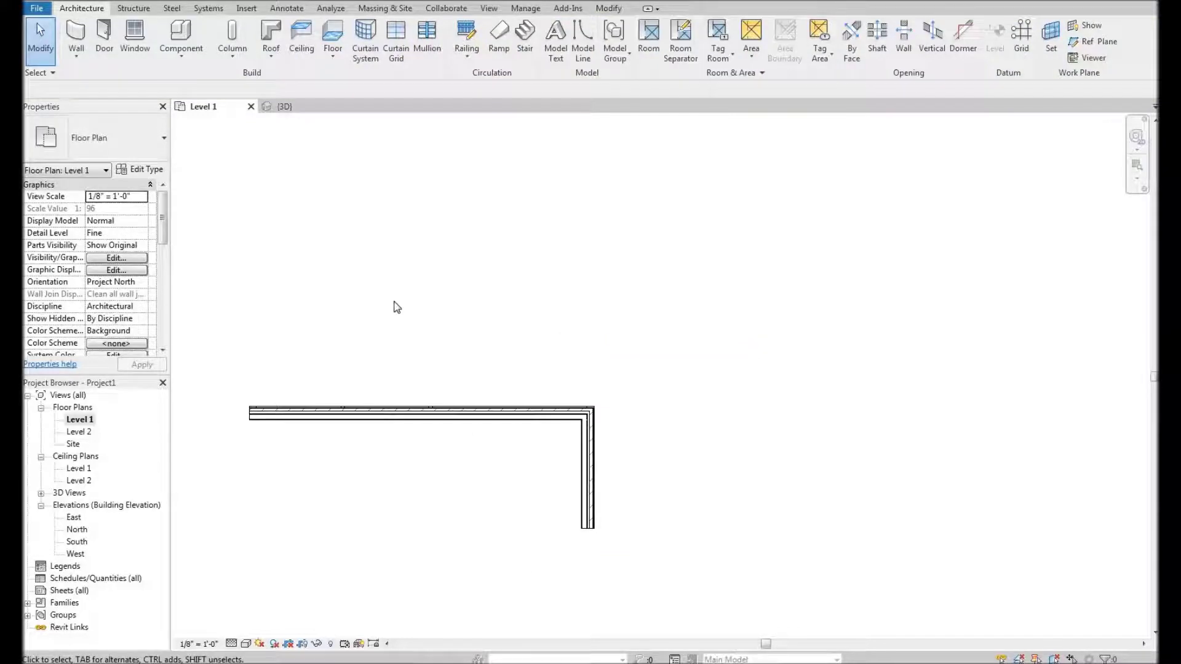
In the 3D view, raise the short wall's base about 1'-11 1/2" to the notched edge of the adjoining wall, then deselect it.
key("ctrl+Tab")
middle_click_drag(705, 527, 176, 408, "shift")
left_click(357, 345)
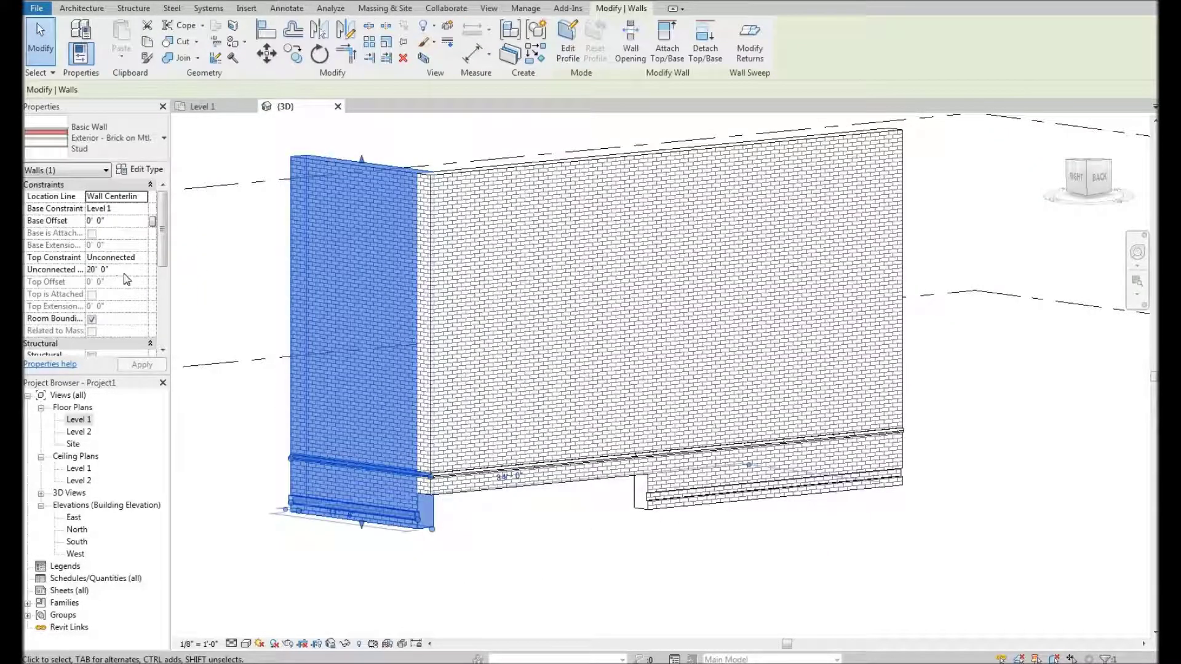
left_click_drag(365, 504, 453, 525)
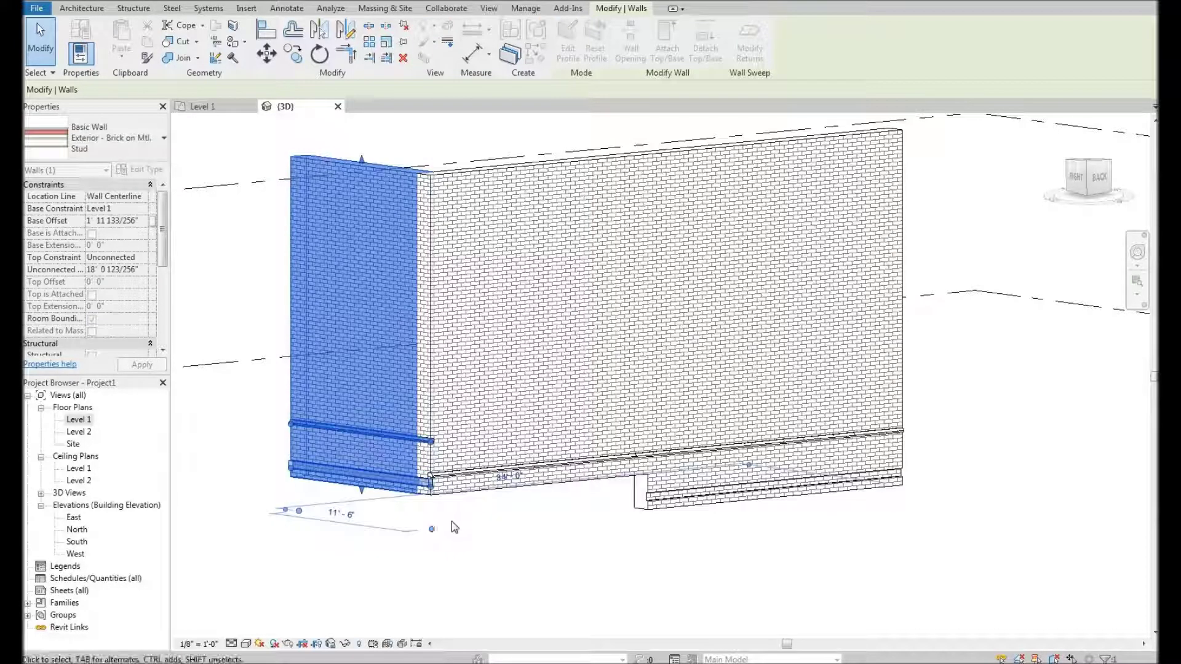
left_click(453, 525)
Examine how the sill sweeps and reveals of the raised short wall and the notched long wall line up at their corner.
scroll(444, 497, "up", 2)
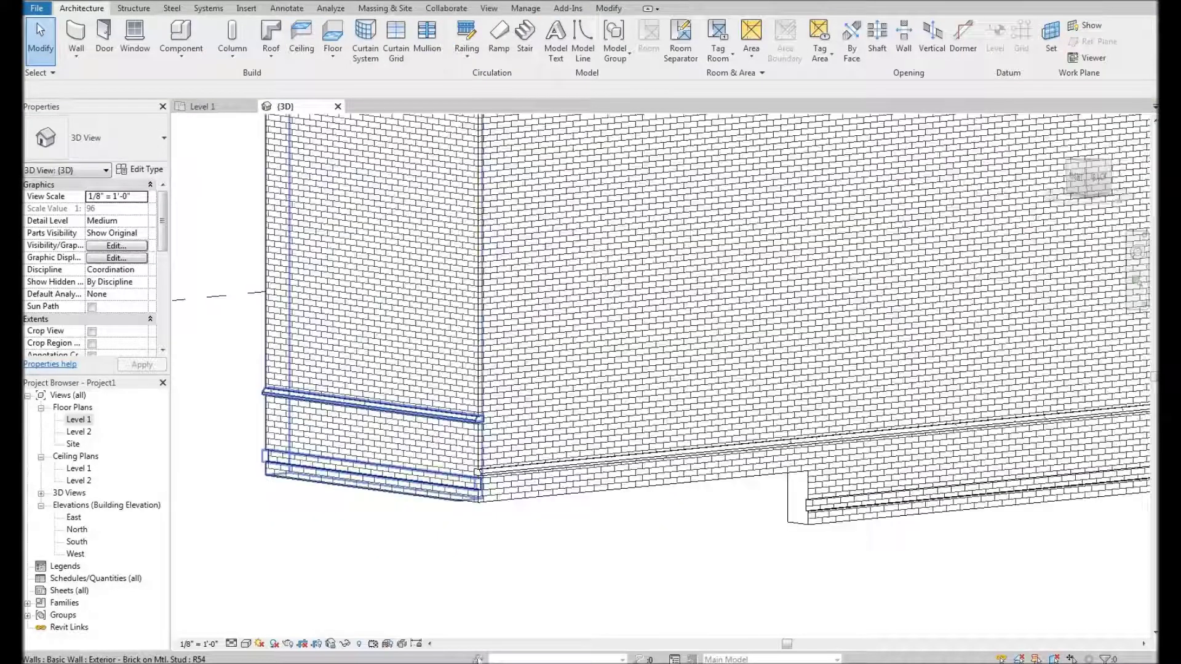
scroll(447, 508, "down", 2)
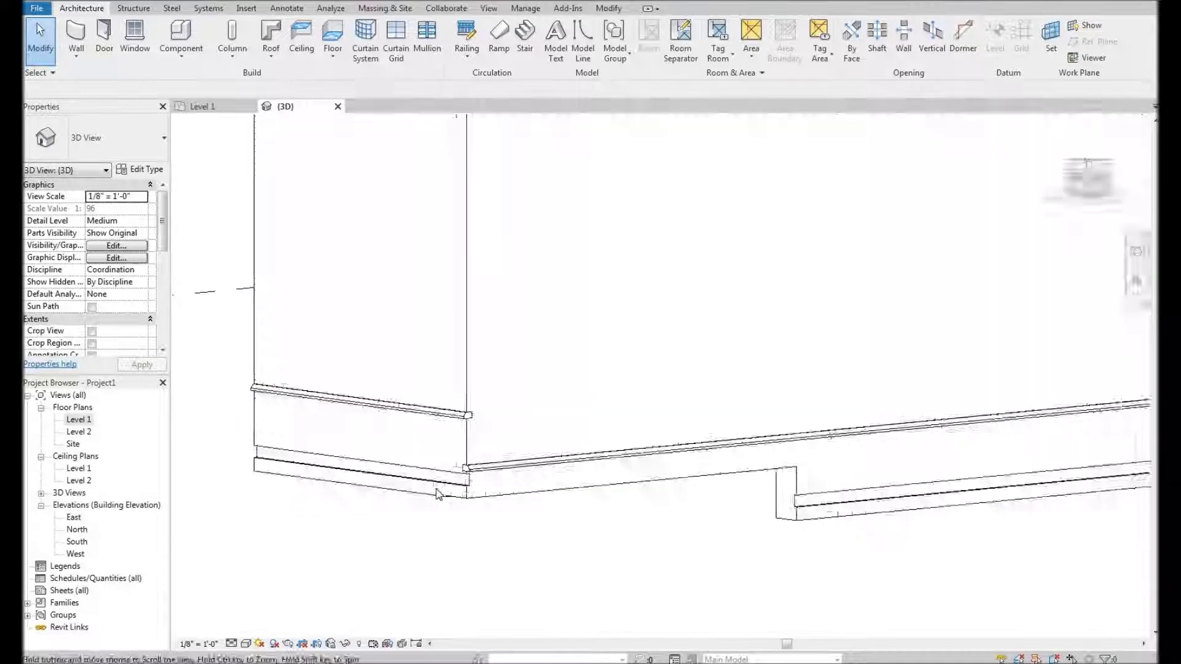
left_click(427, 501)
scroll(530, 528, "down", 2)
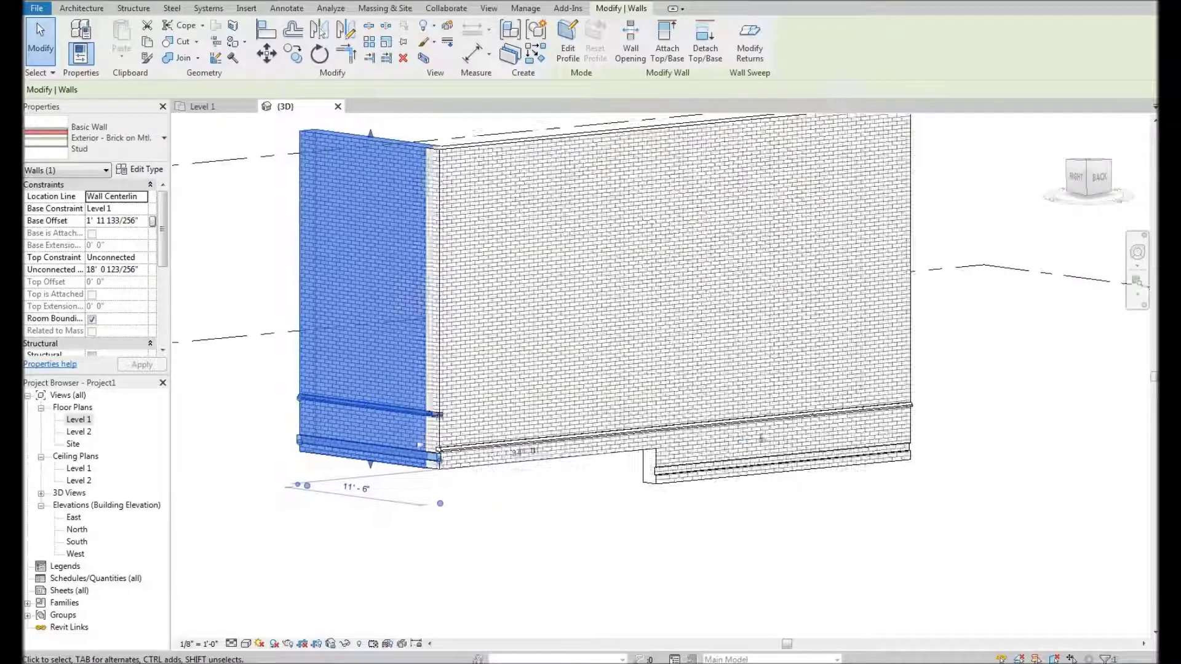
left_click(532, 529)
mouse_move(663, 529)
middle_mouse_down()
mouse_move(677, 483)
mouse_move(492, 567)
mouse_move(514, 562)
middle_mouse_up()
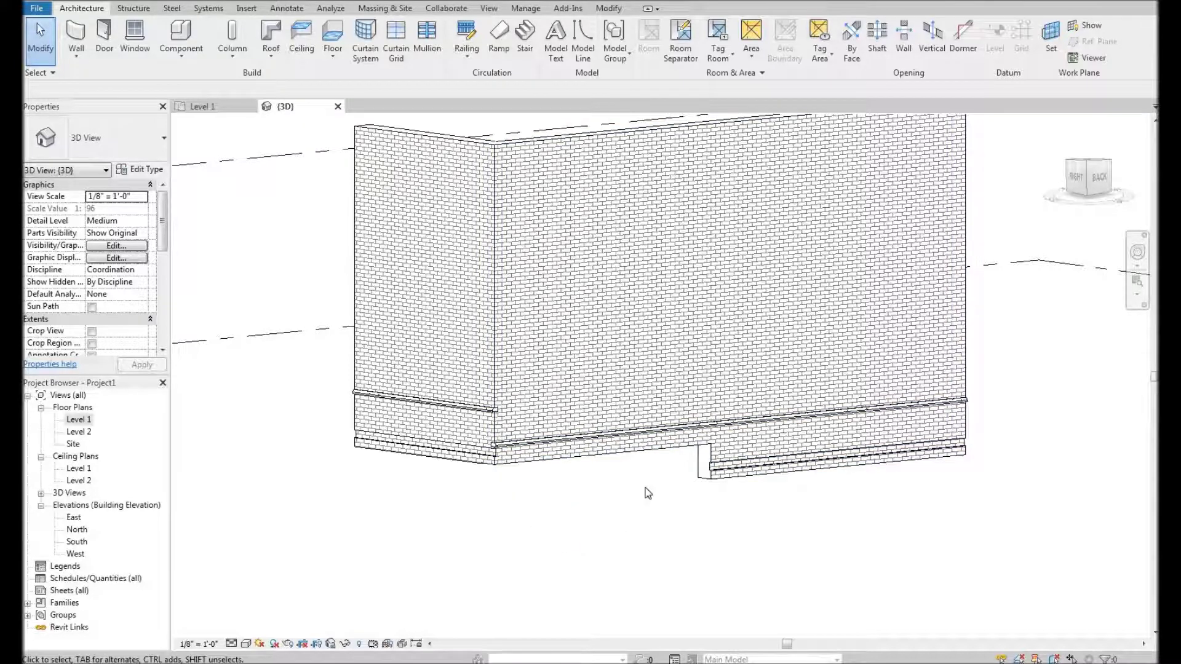
middle_click_drag(648, 493, 617, 491)
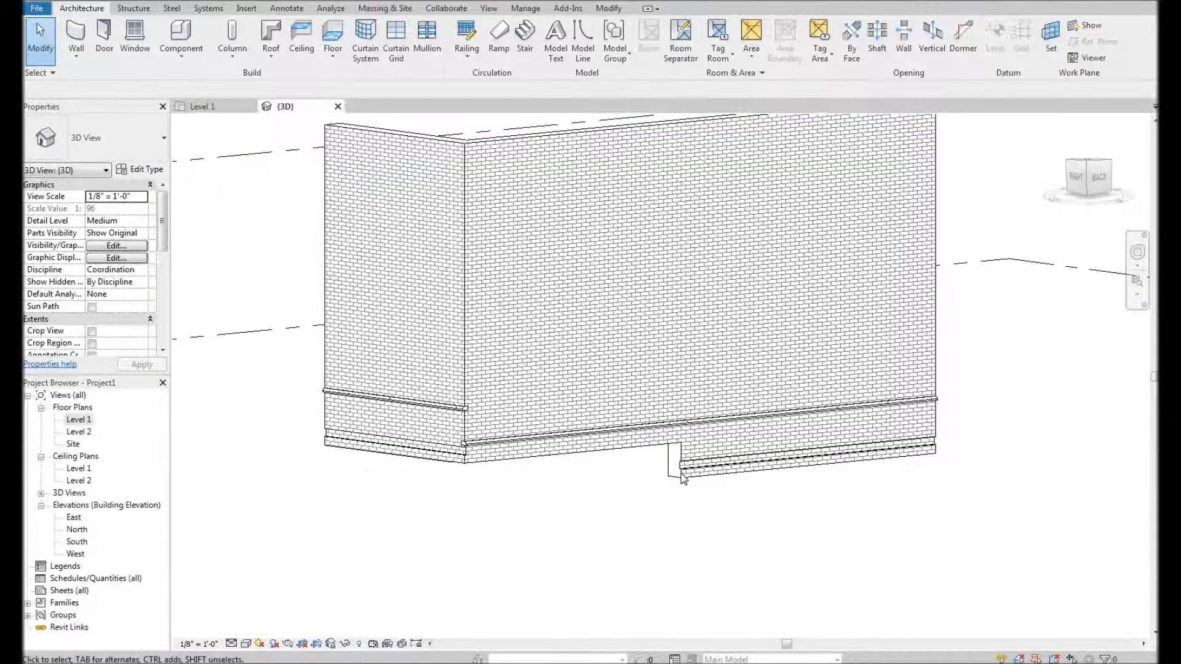
left_click(447, 464)
left_click(292, 525)
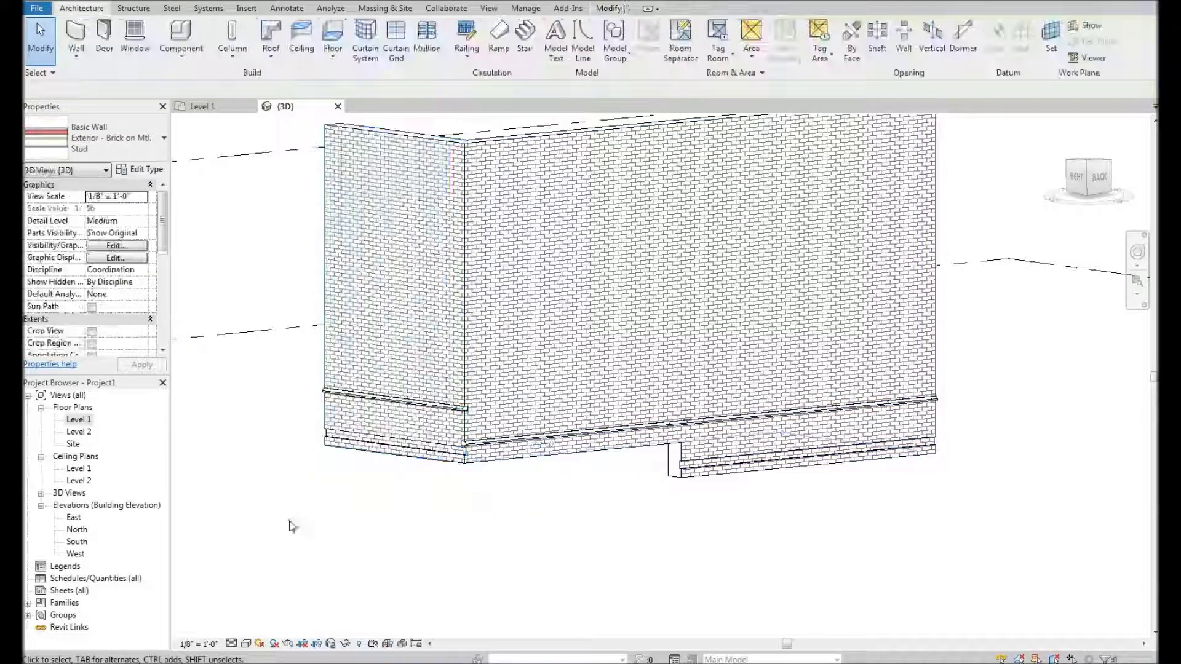
left_click(292, 525)
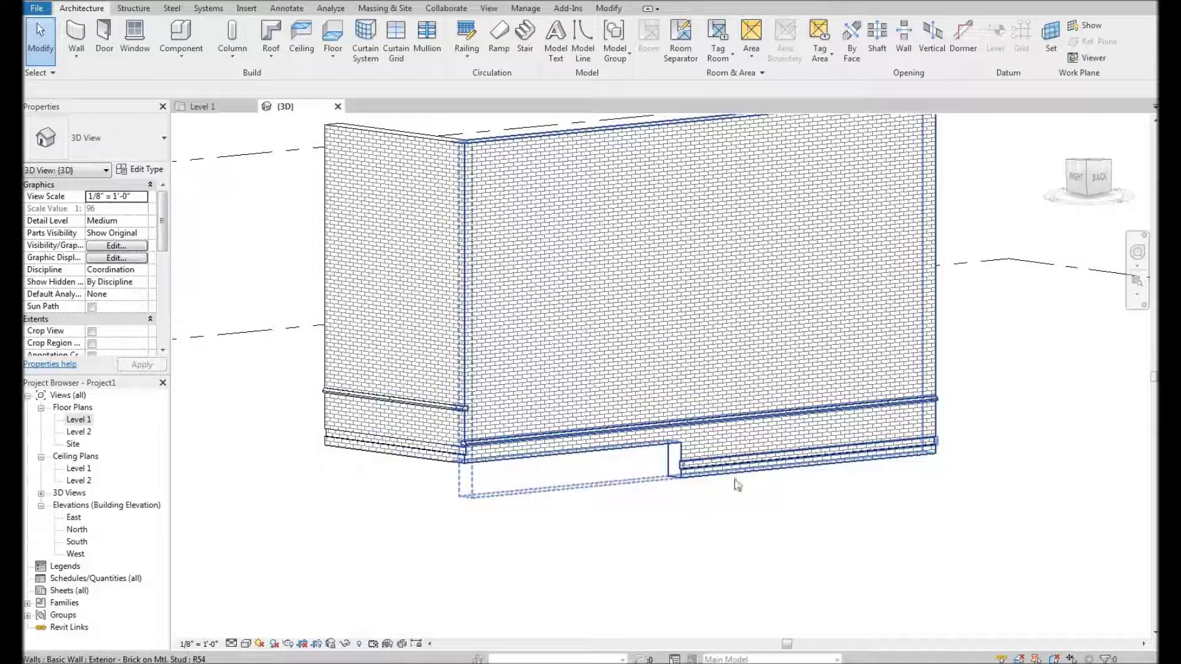
mouse_move(662, 575)
middle_mouse_down()
mouse_move(667, 557)
mouse_move(664, 566)
middle_mouse_up()
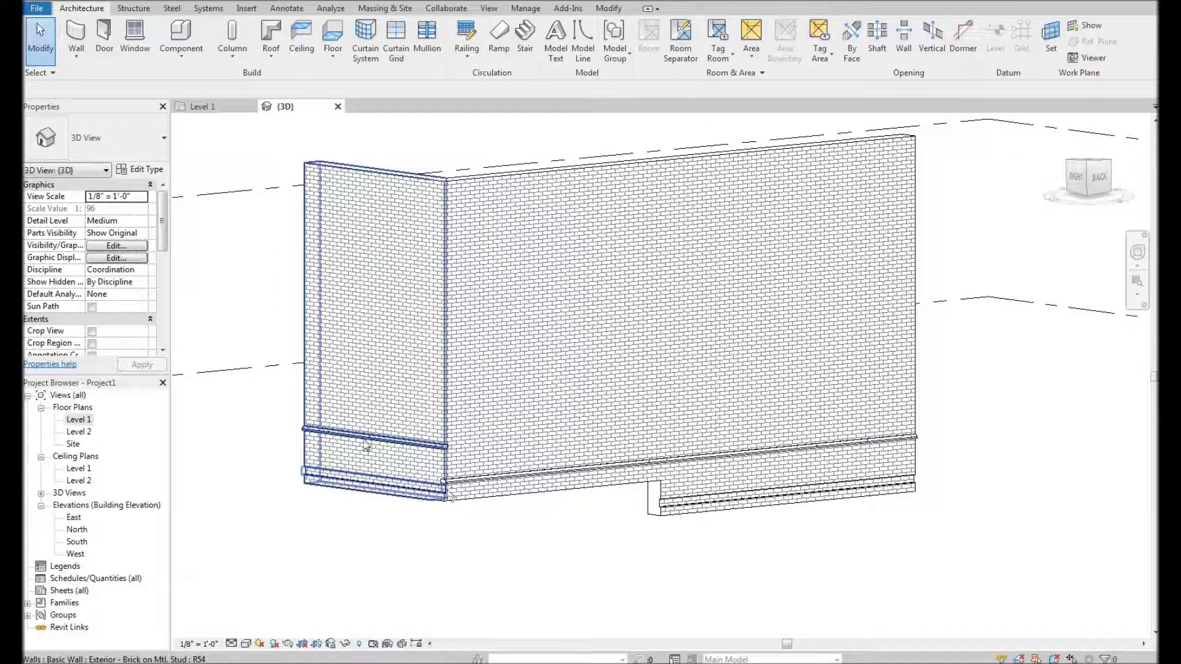
left_click(574, 519)
left_click(600, 621)
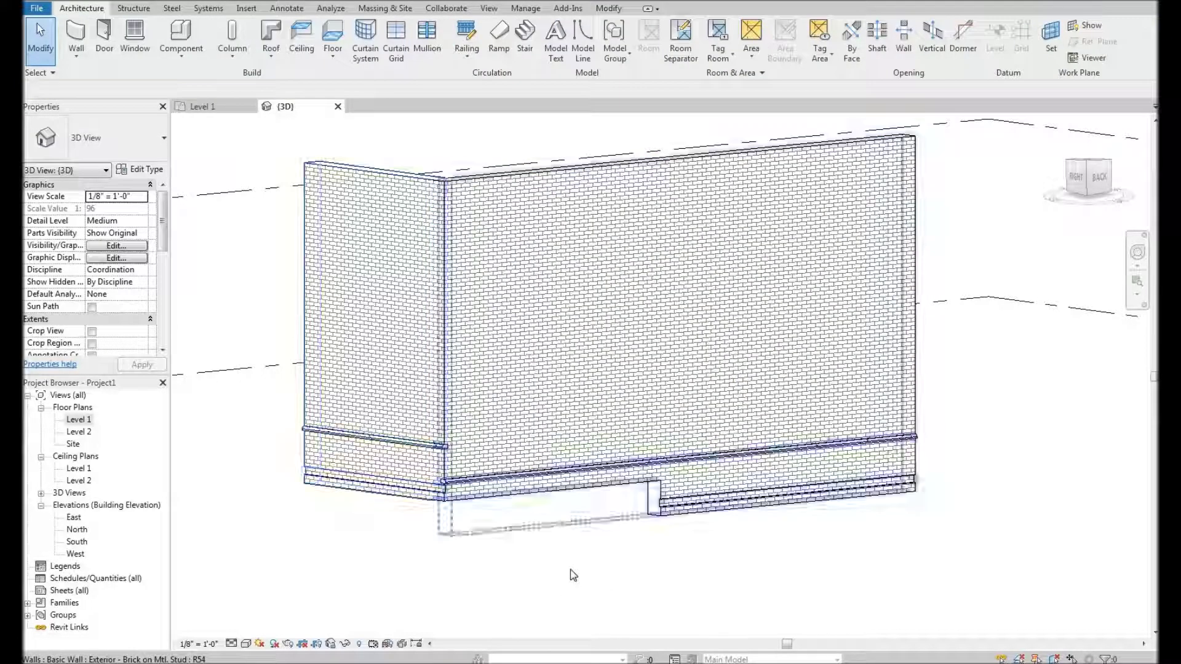